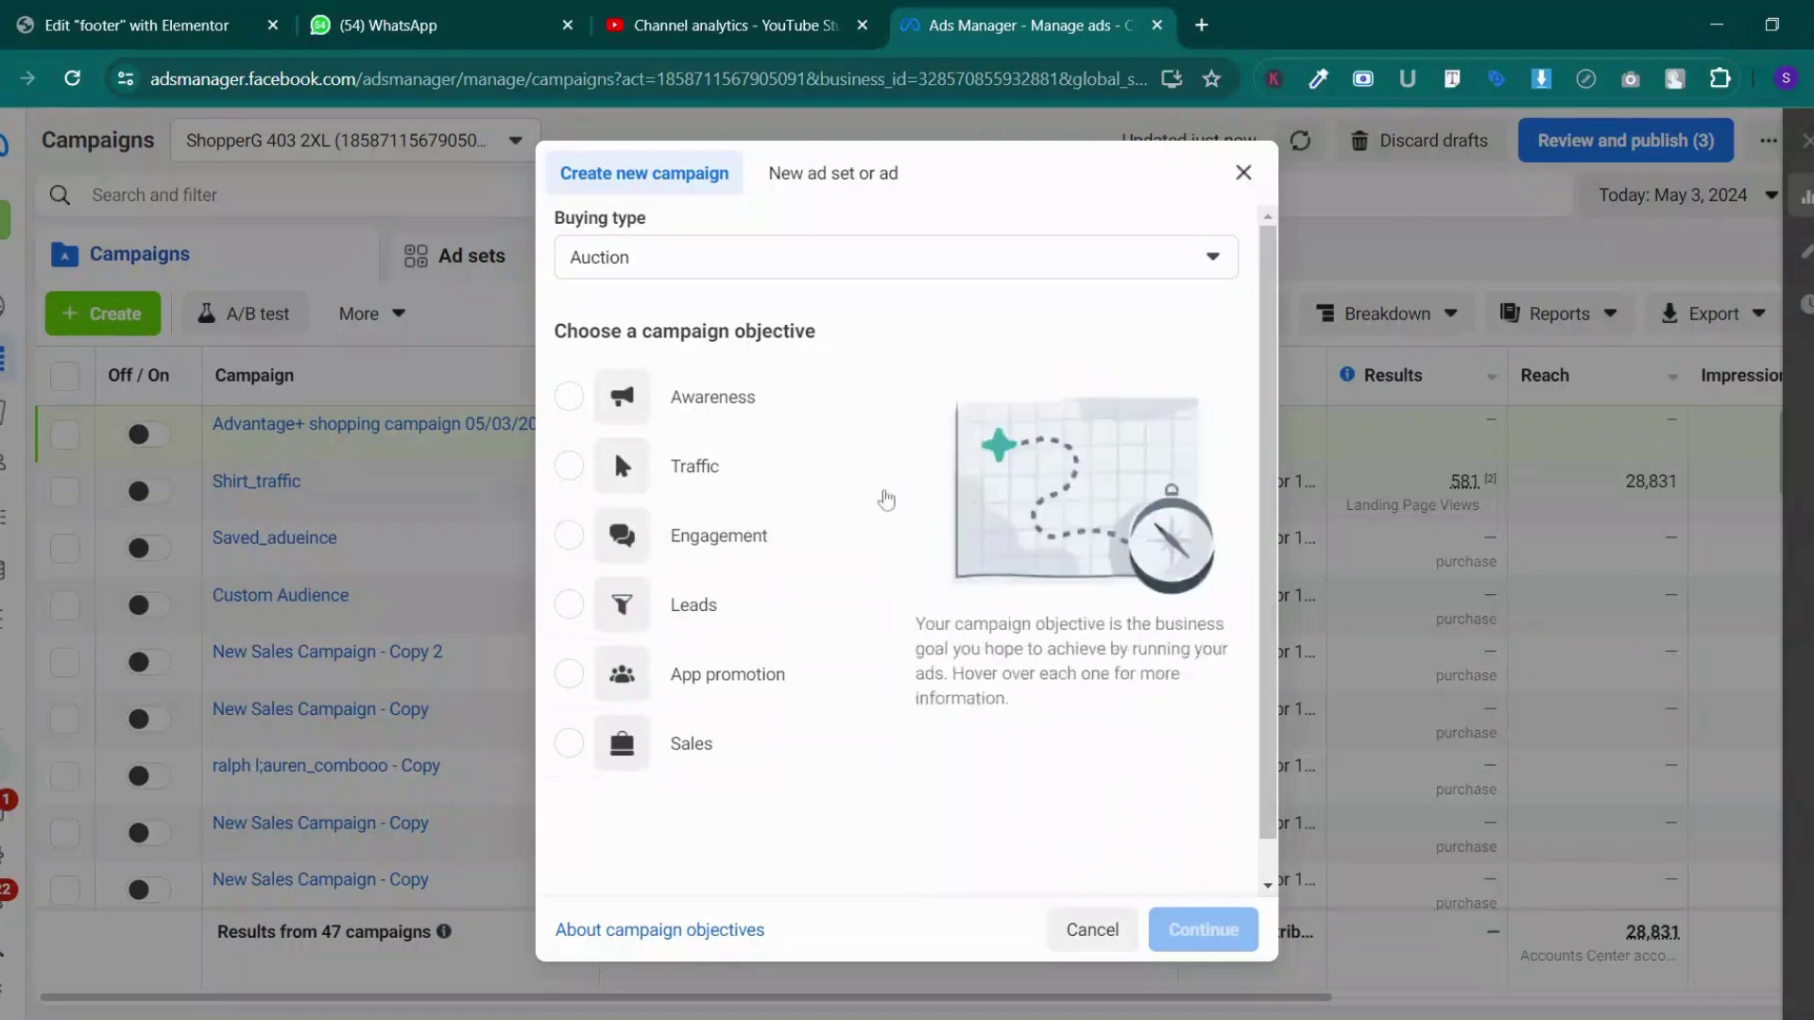
Step: Create a new campaign with the Sales objective, using the Advantage+ shopping campaign setup
{"action": "left_click", "coordinate": [756, 732]}
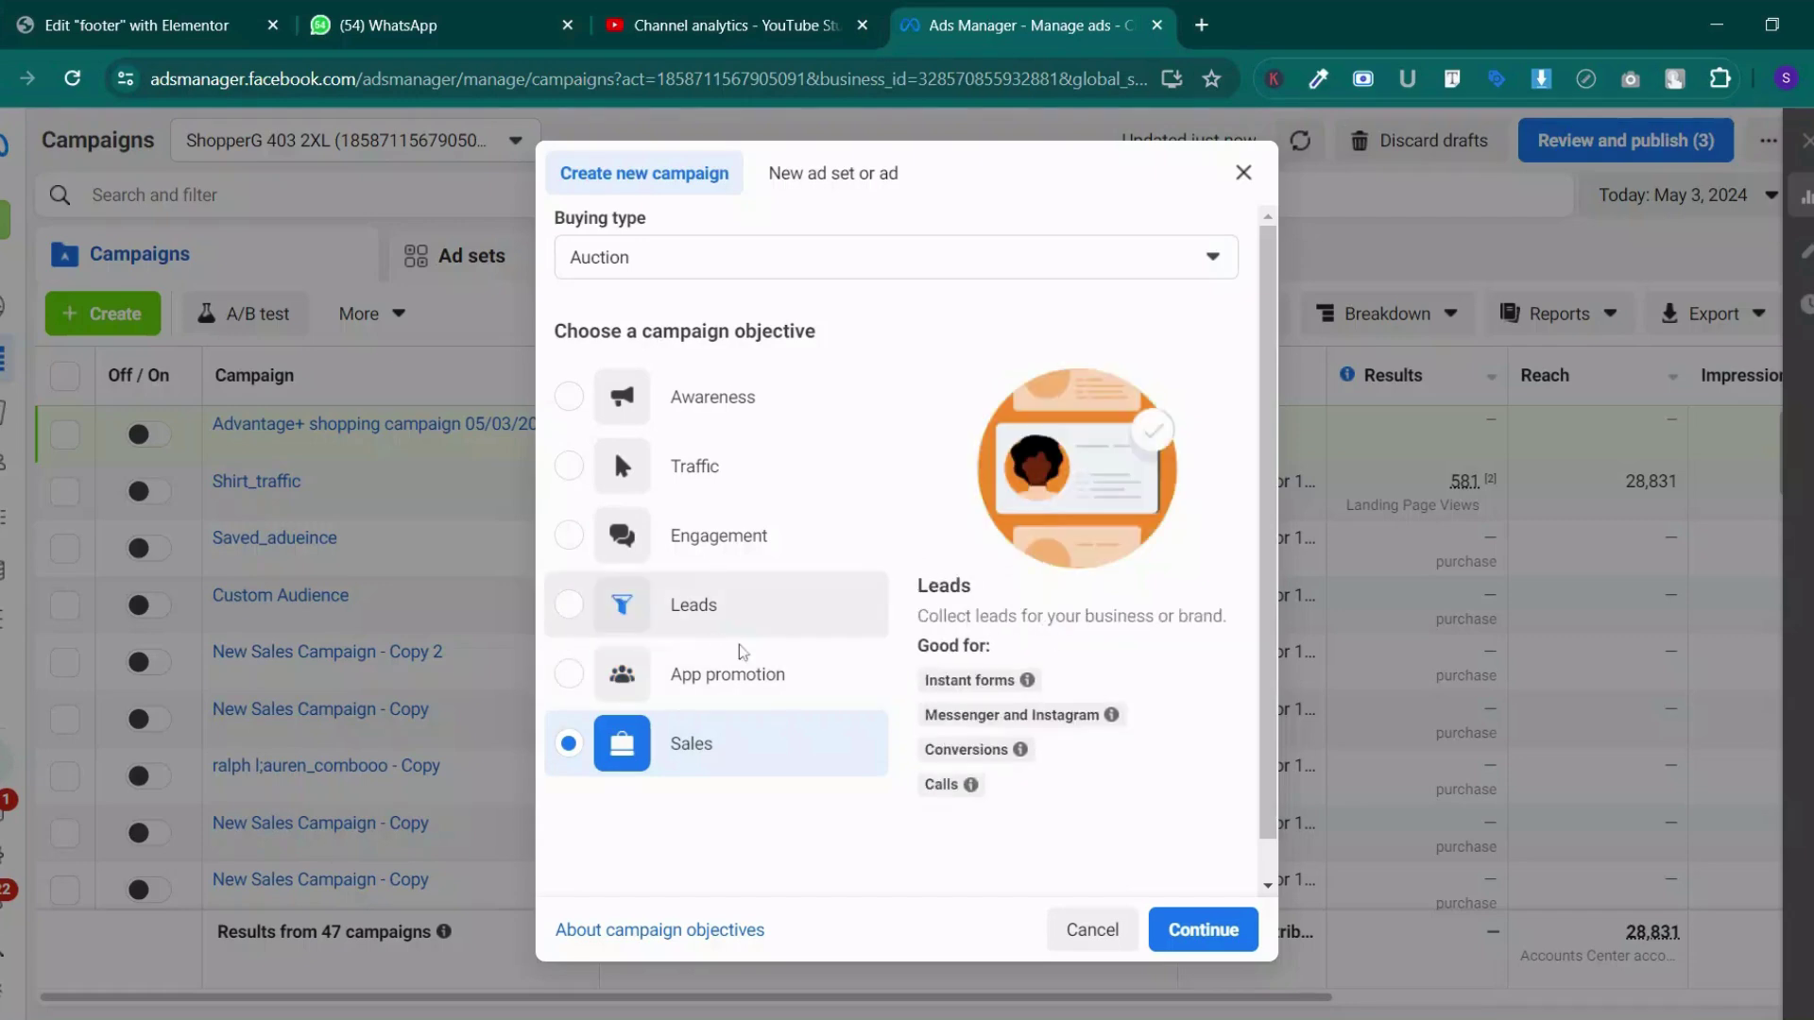
{"action": "left_click", "coordinate": [1171, 926]}
{"action": "left_click", "coordinate": [921, 510]}
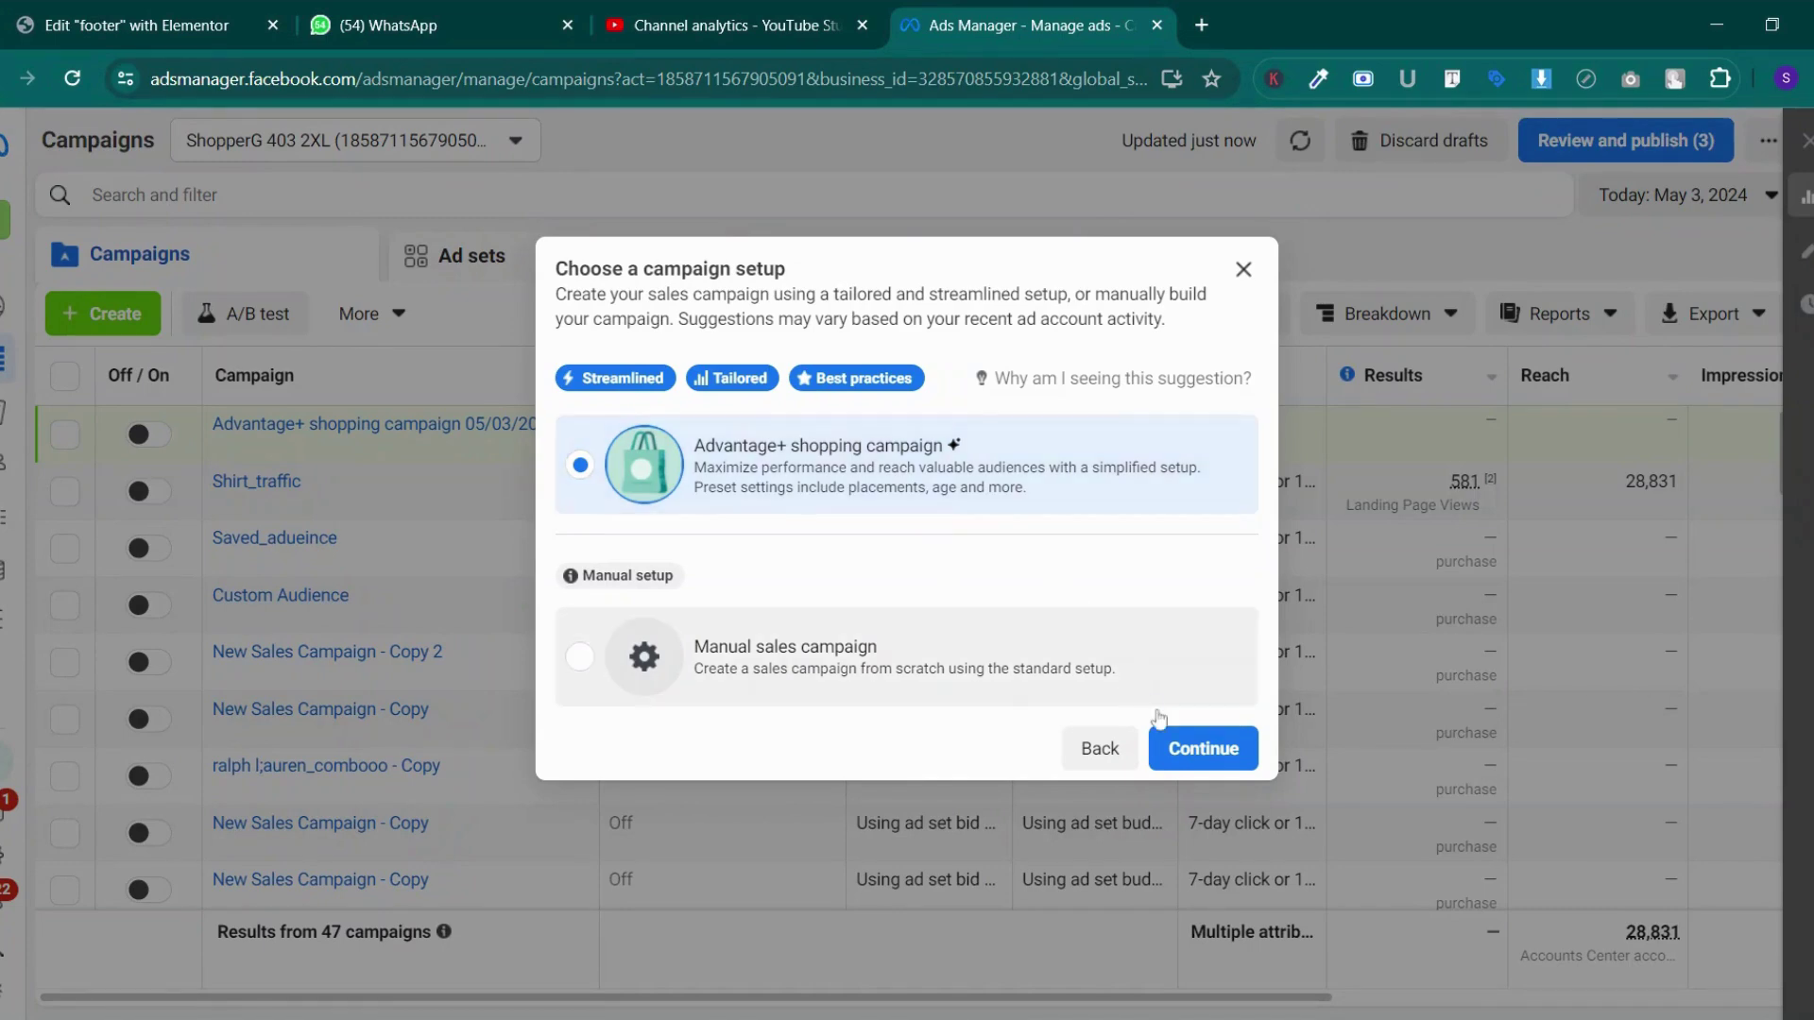
{"action": "left_click", "coordinate": [1164, 741]}
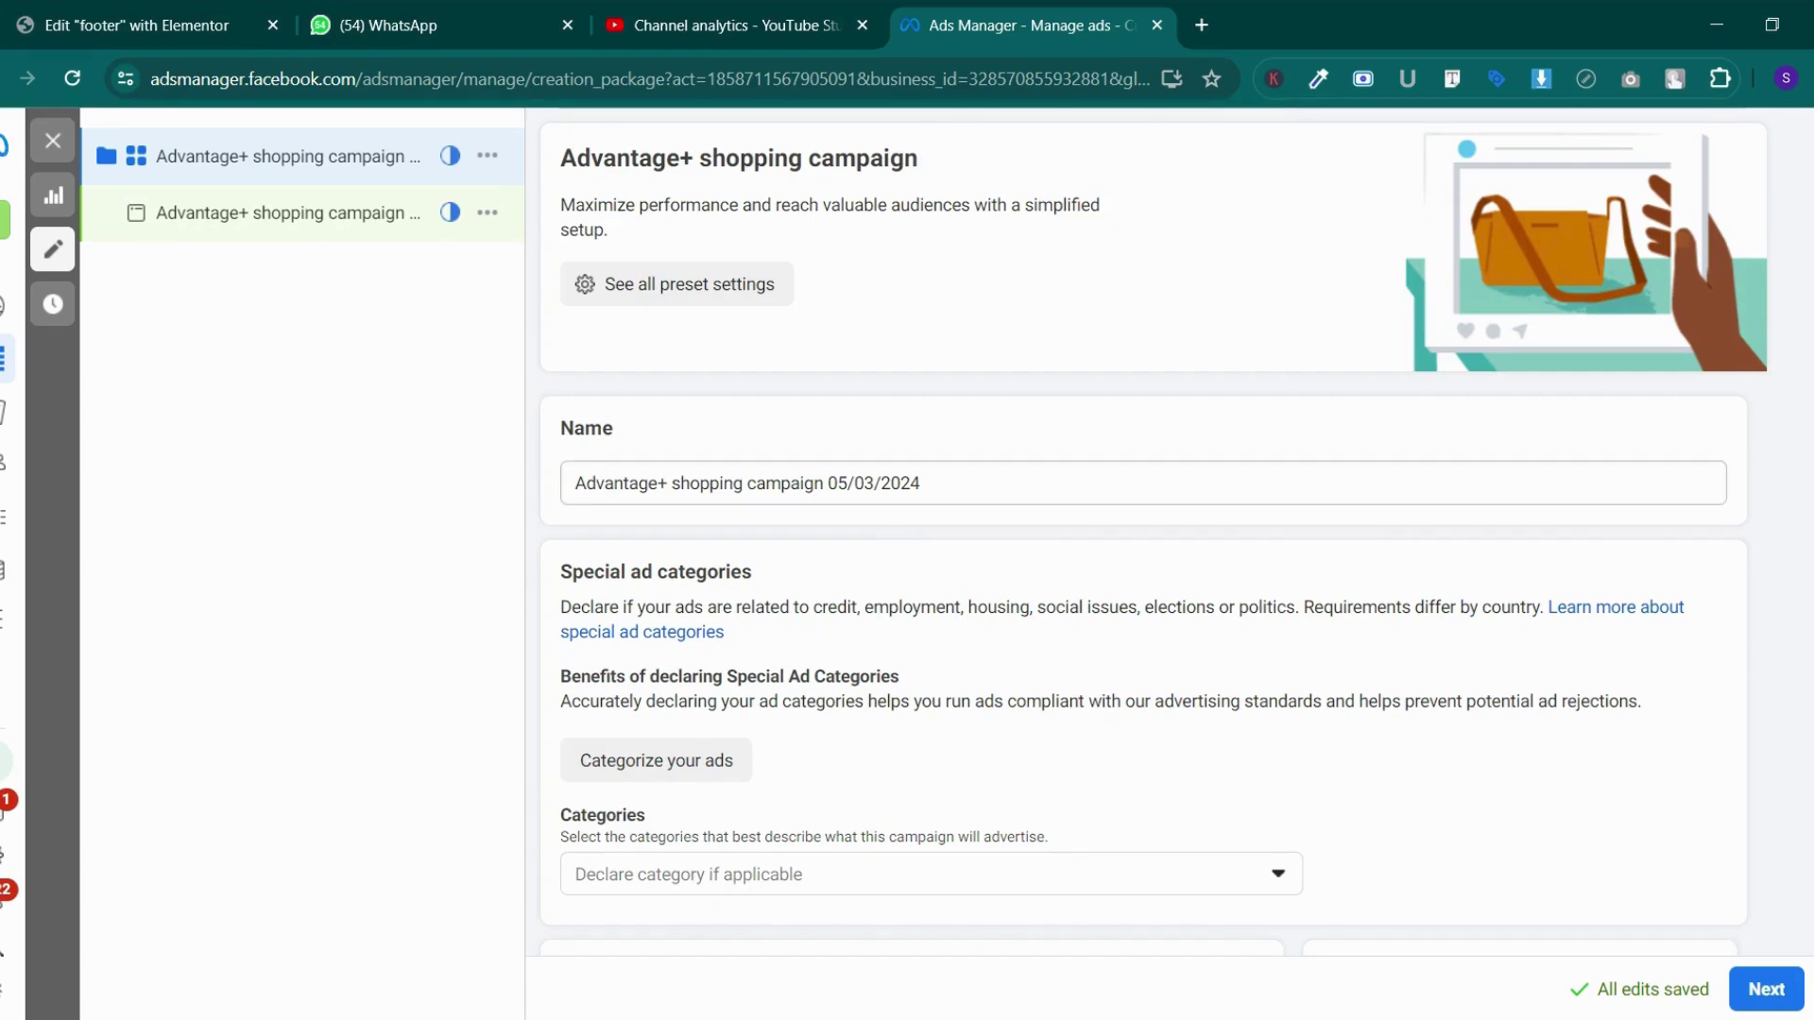
Step: Set the conversion location to Website and the conversion event to the active "purchase" event
{"action": "scroll", "coordinate": [824, 591], "scroll_direction": "down", "scroll_amount": 6}
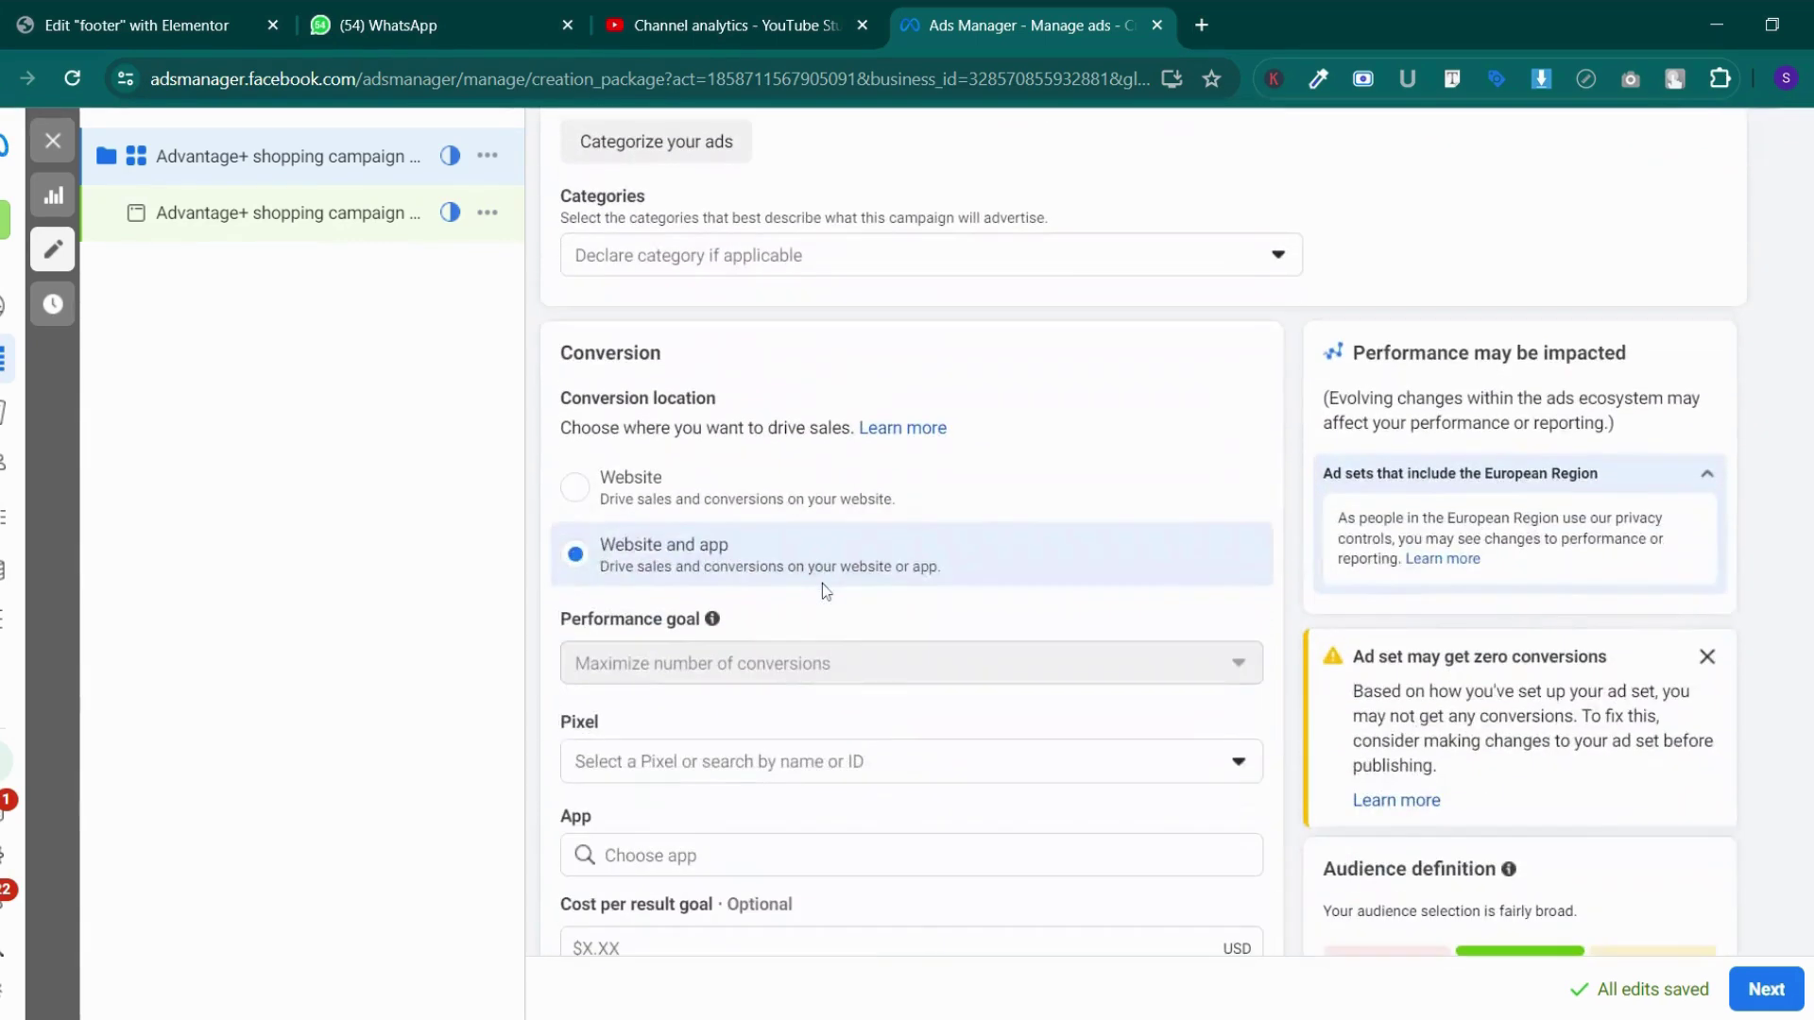
{"action": "left_click", "coordinate": [579, 493]}
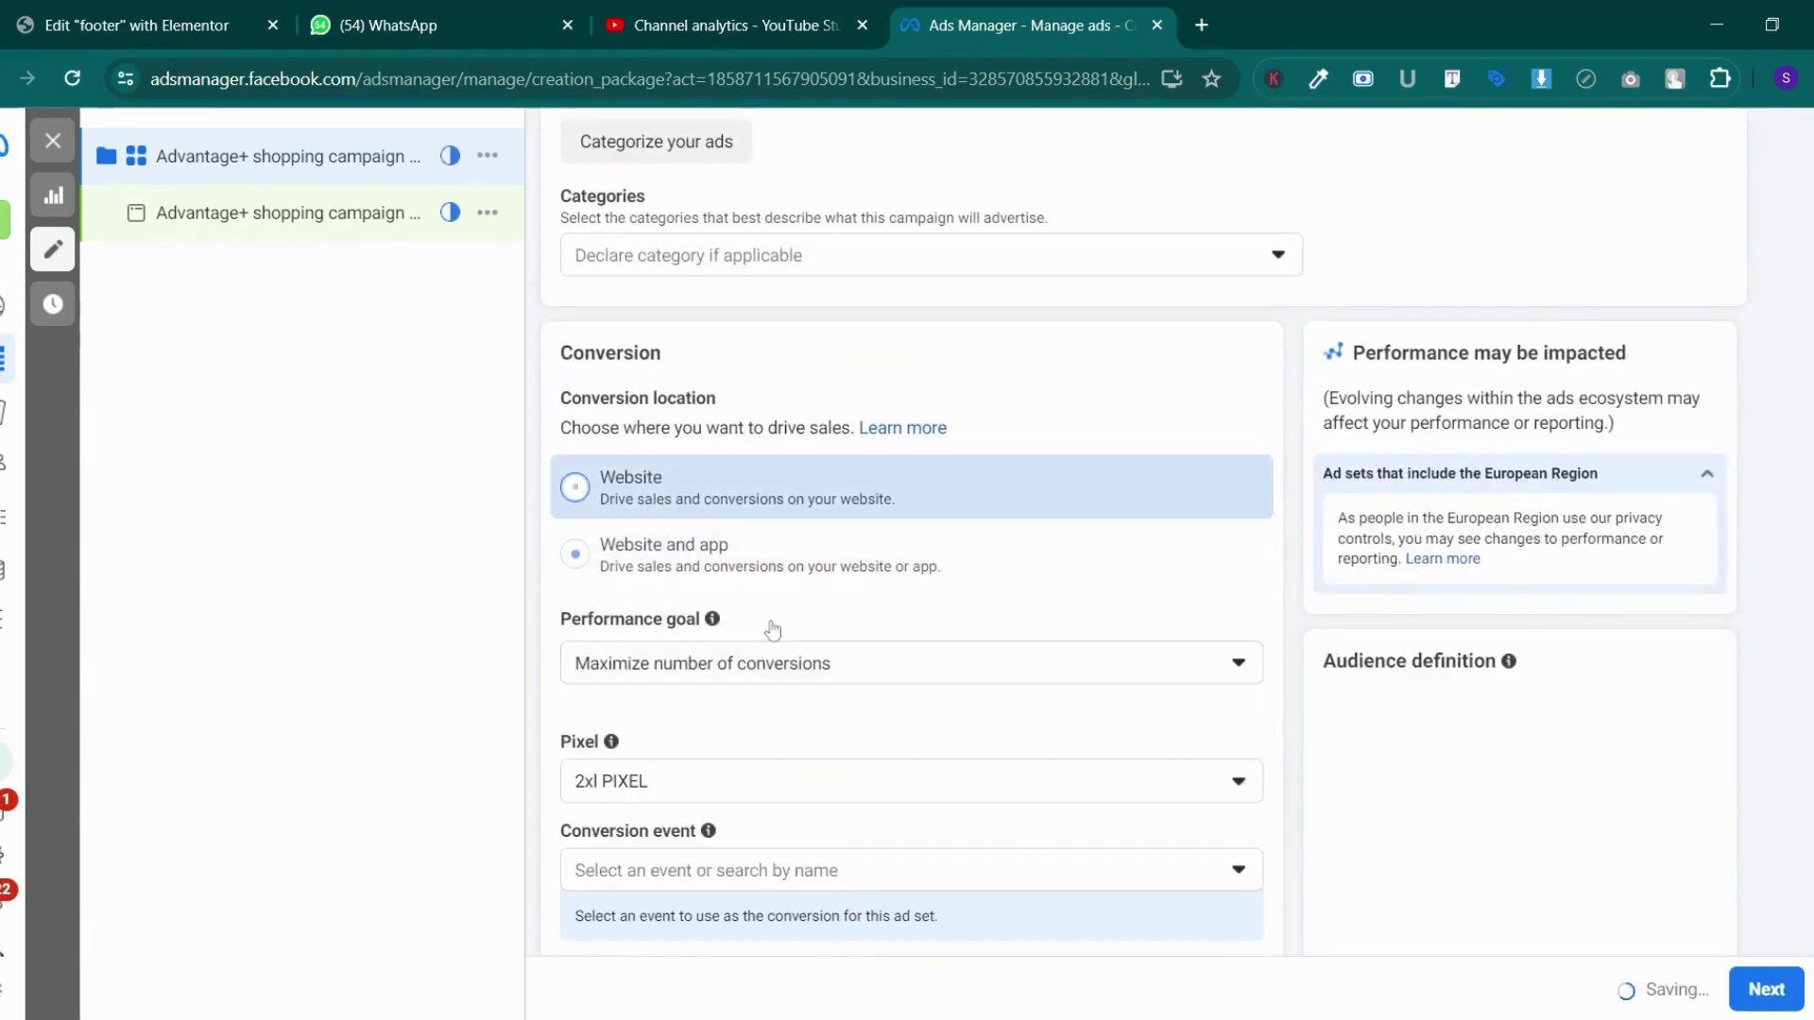
{"action": "scroll", "coordinate": [772, 629], "scroll_direction": "up", "scroll_amount": 6}
{"action": "scroll", "coordinate": [775, 628], "scroll_direction": "down", "scroll_amount": 10}
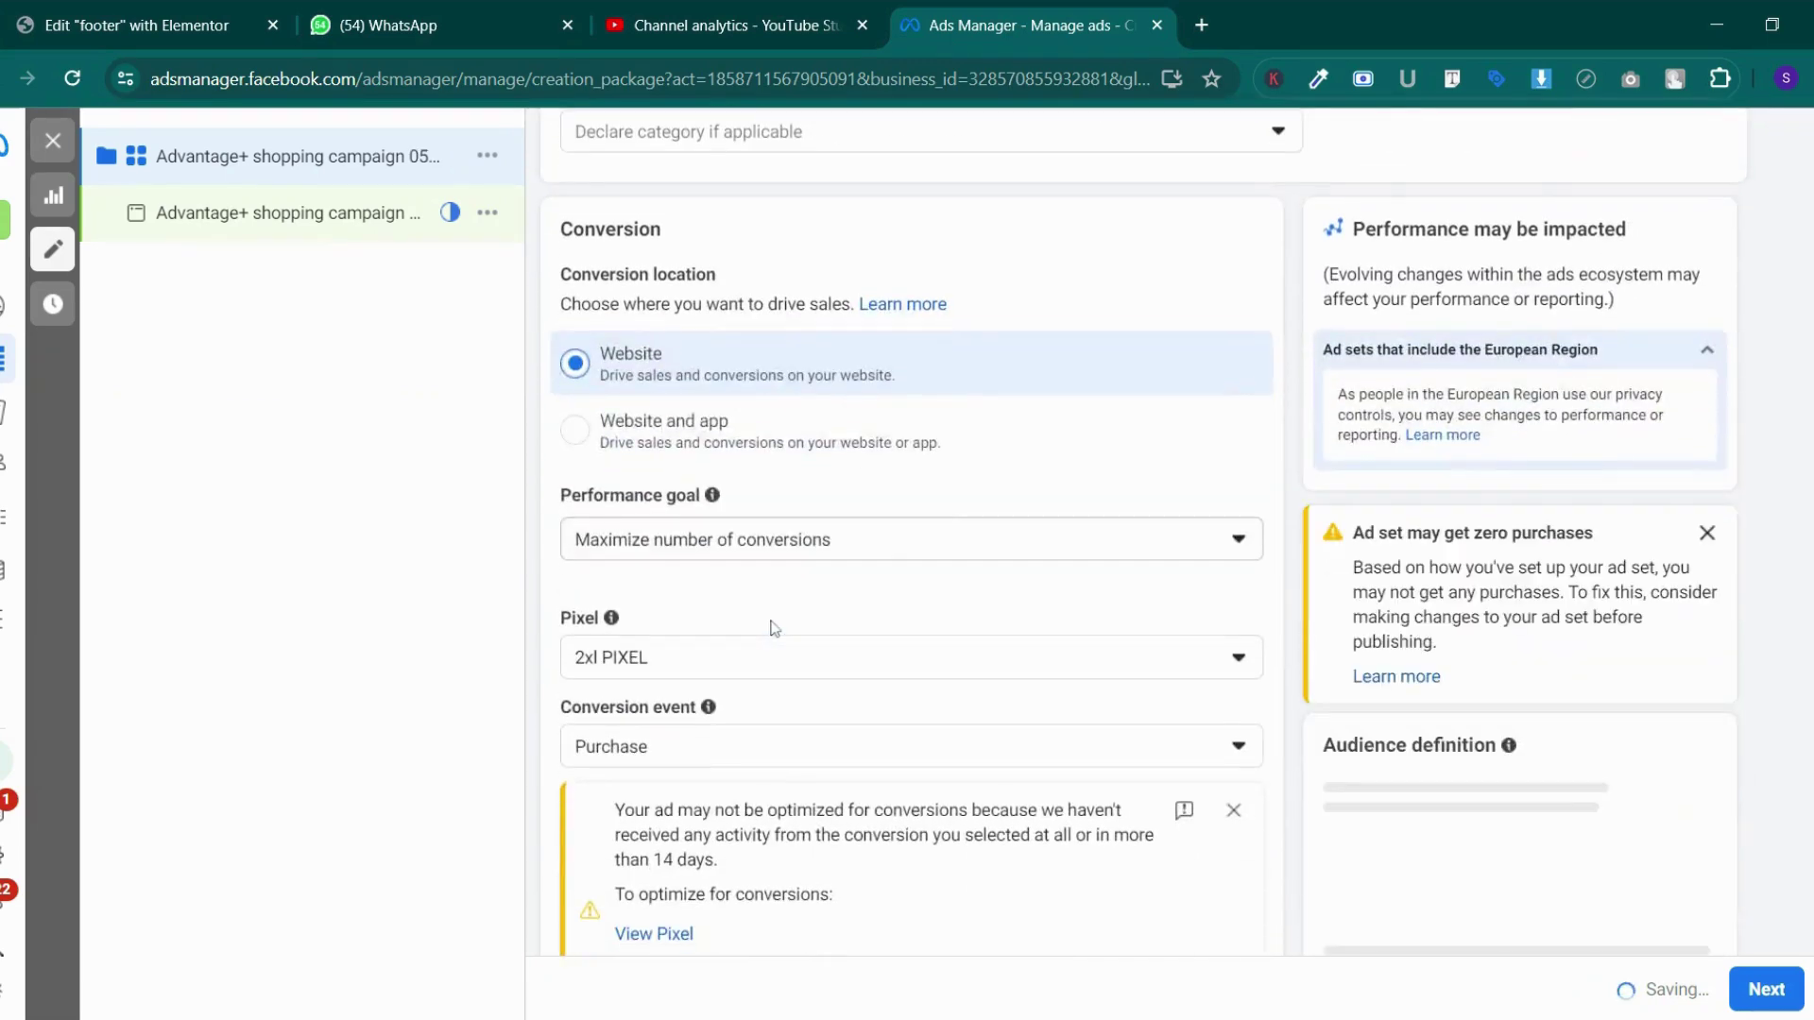
{"action": "left_click", "coordinate": [773, 383]}
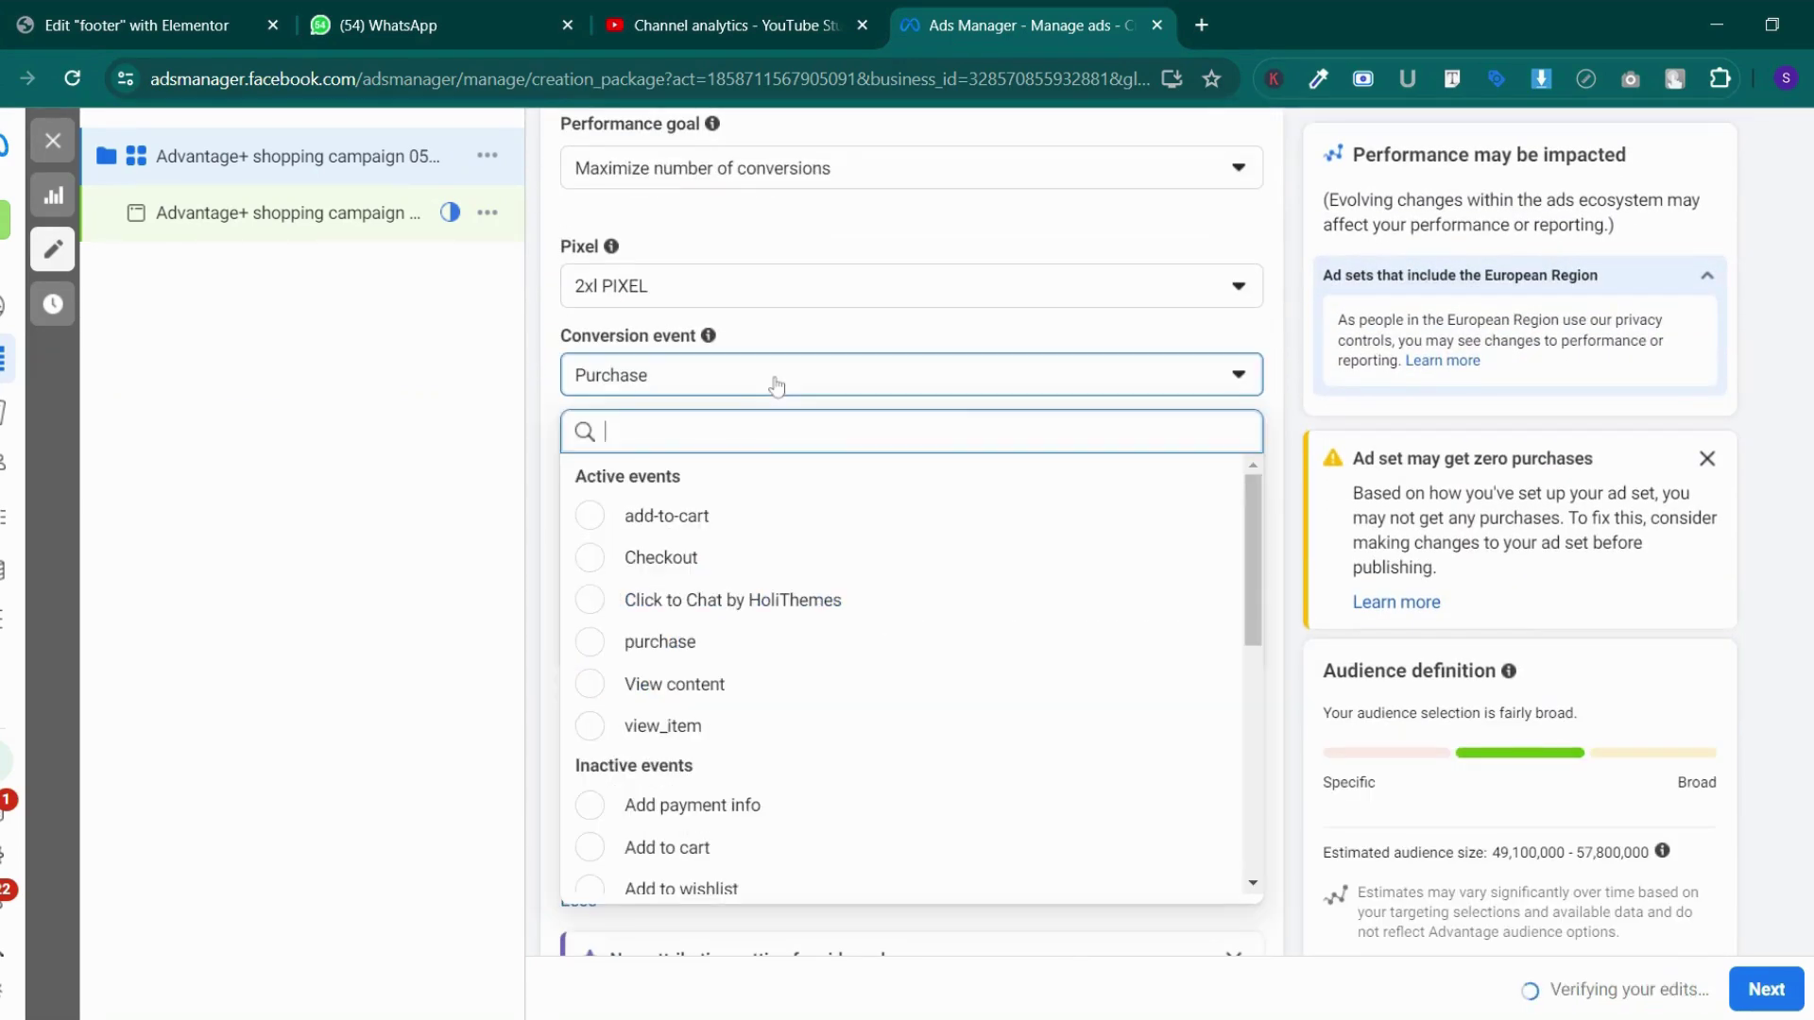
{"action": "left_click", "coordinate": [659, 643]}
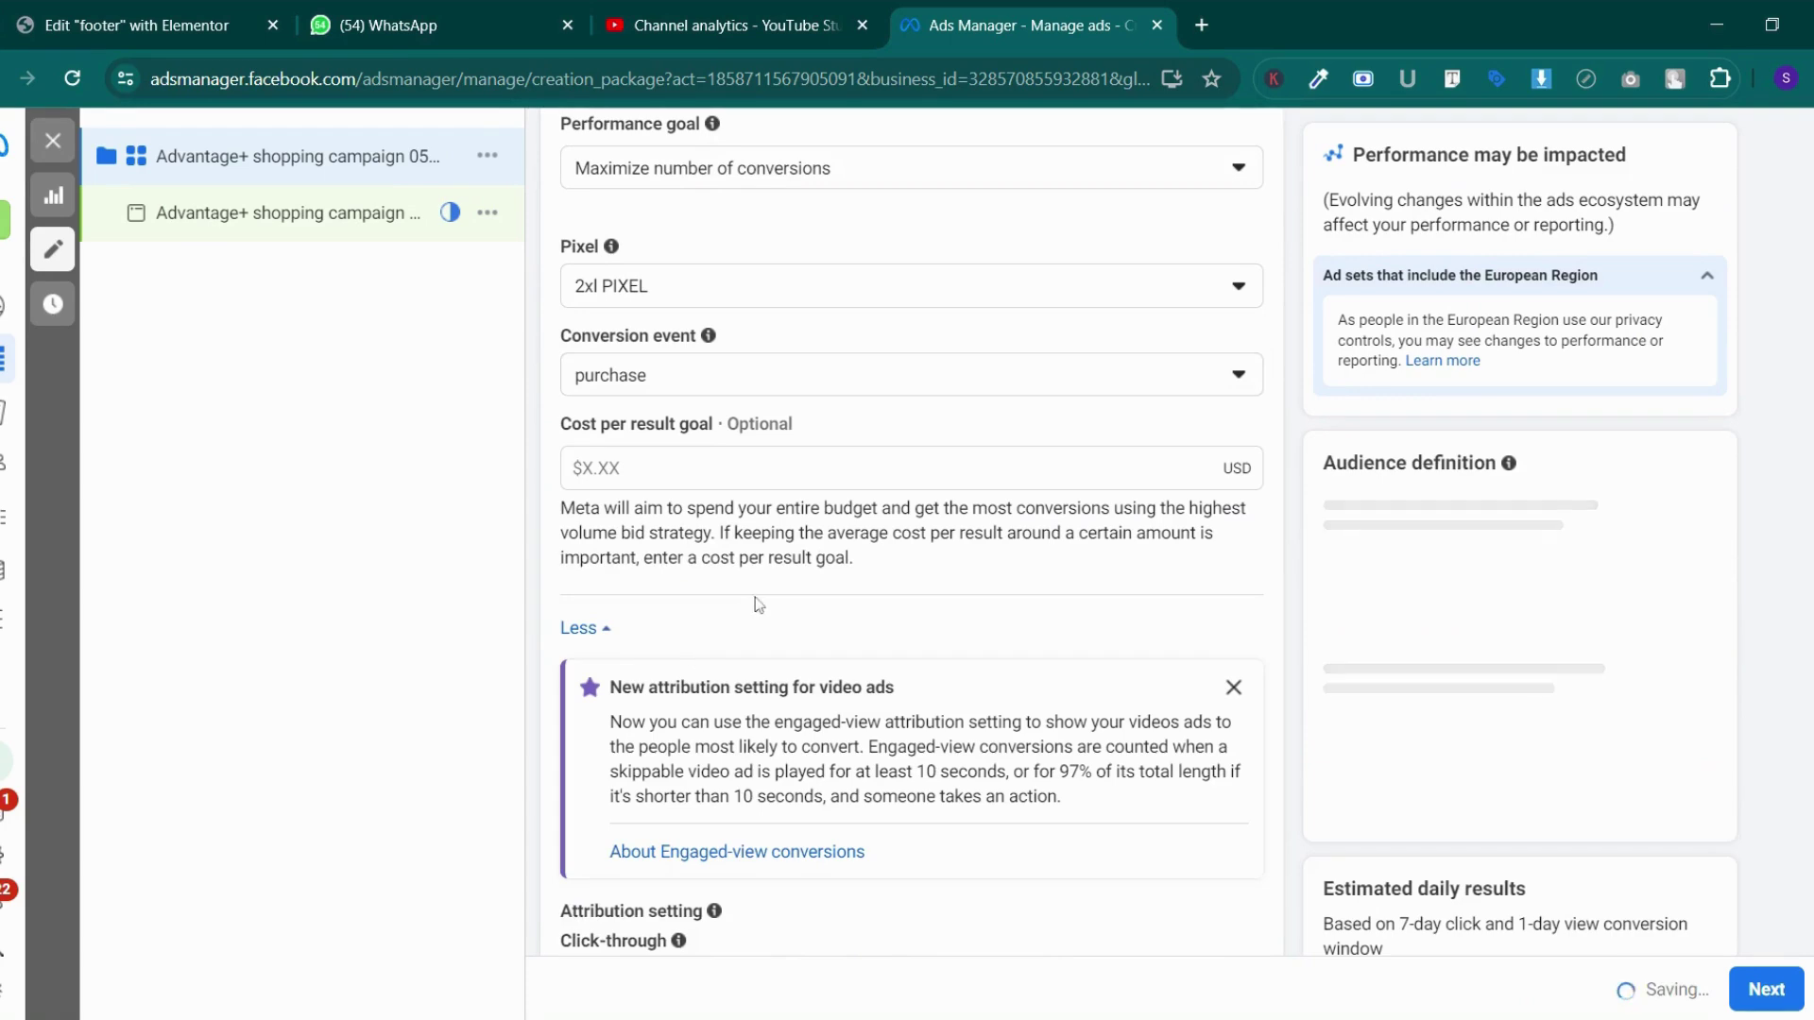
Step: Review the conversion settings and the click-through, engaged-view and view-through attribution options
{"action": "scroll", "coordinate": [772, 591], "scroll_direction": "down", "scroll_amount": 6}
{"action": "scroll", "coordinate": [772, 593], "scroll_direction": "up", "scroll_amount": 1}
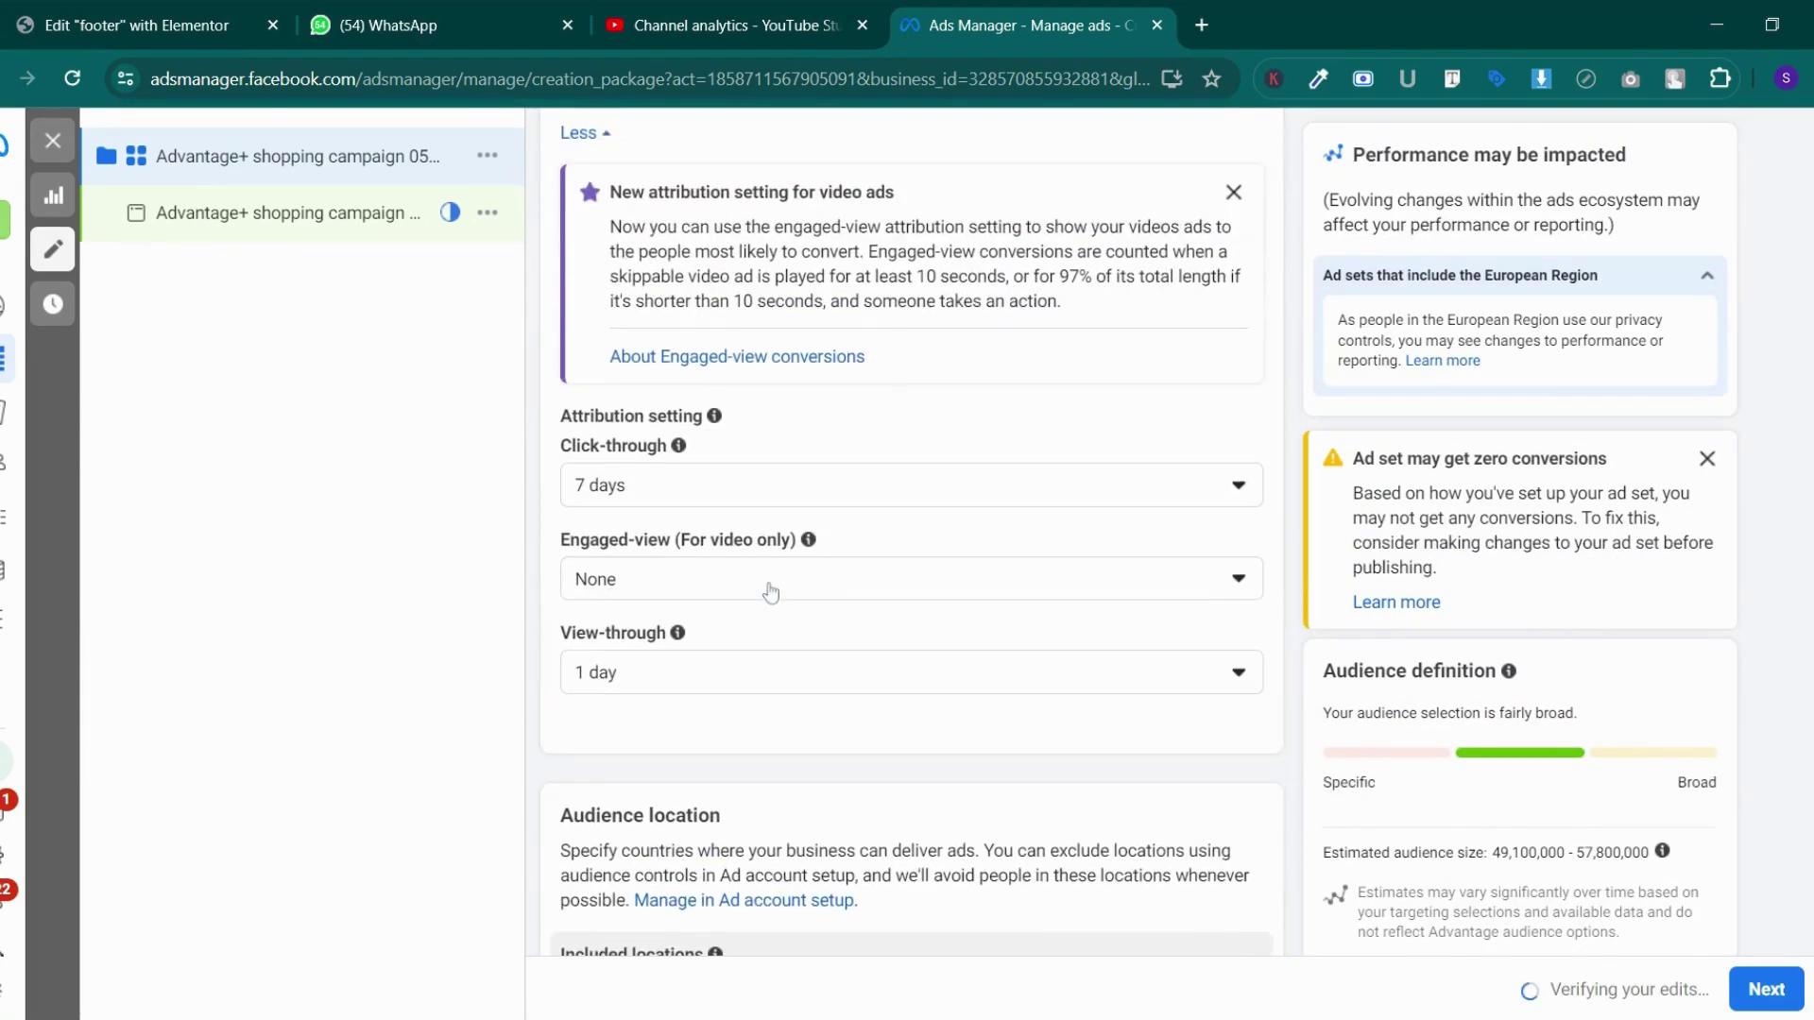
{"action": "scroll", "coordinate": [771, 592], "scroll_direction": "up", "scroll_amount": 12}
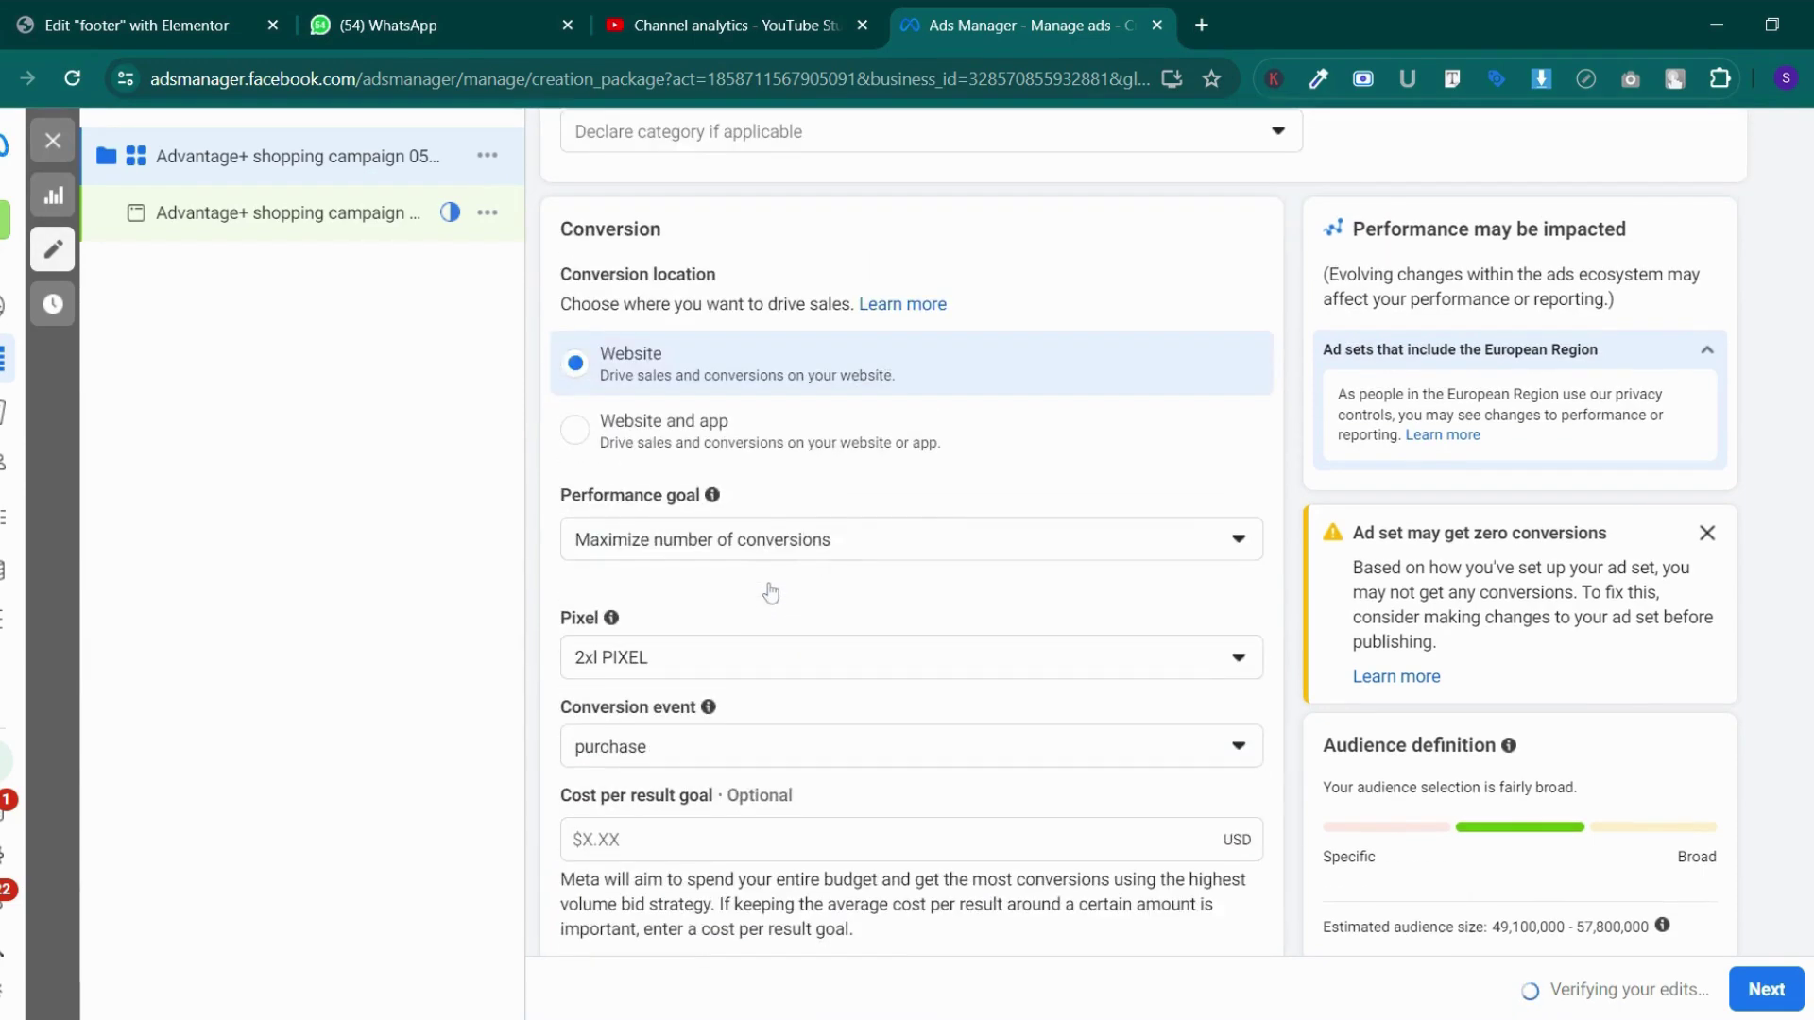
{"action": "scroll", "coordinate": [771, 593], "scroll_direction": "down", "scroll_amount": 4}
{"action": "scroll", "coordinate": [756, 605], "scroll_direction": "down", "scroll_amount": 6}
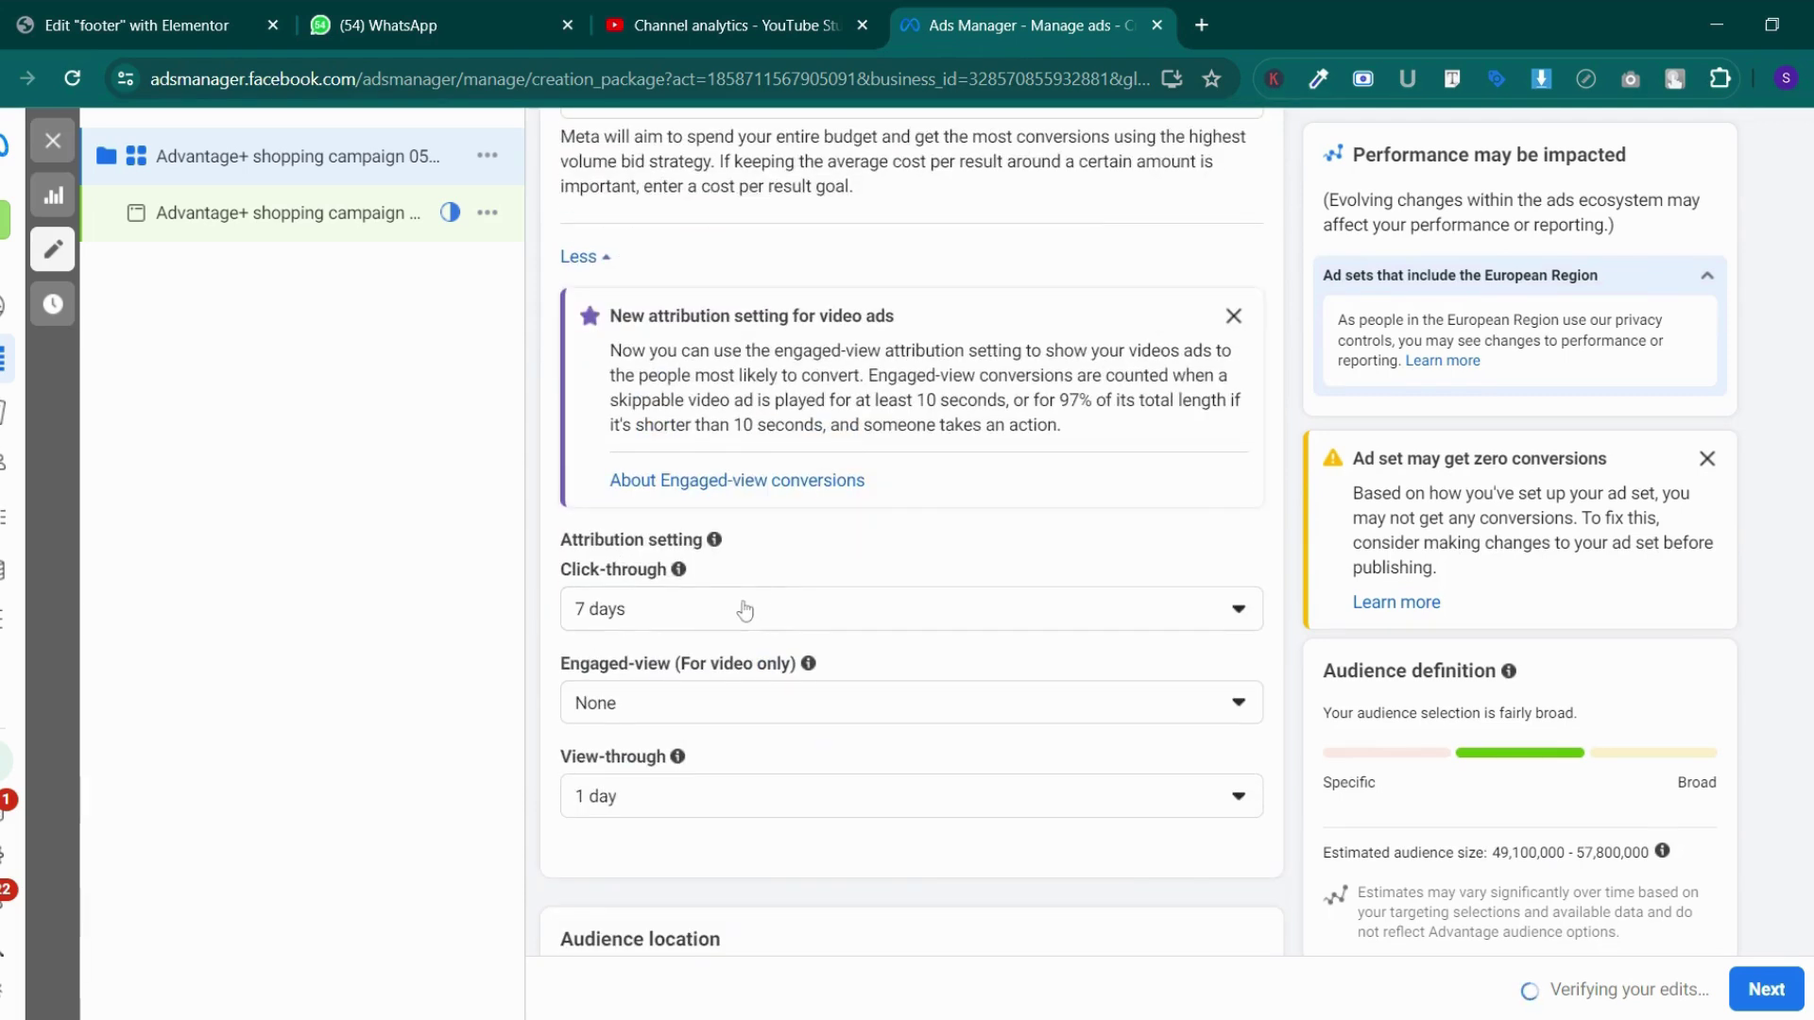
{"action": "left_click", "coordinate": [733, 607]}
{"action": "left_click", "coordinate": [734, 610]}
{"action": "scroll", "coordinate": [736, 611], "scroll_direction": "down", "scroll_amount": 1}
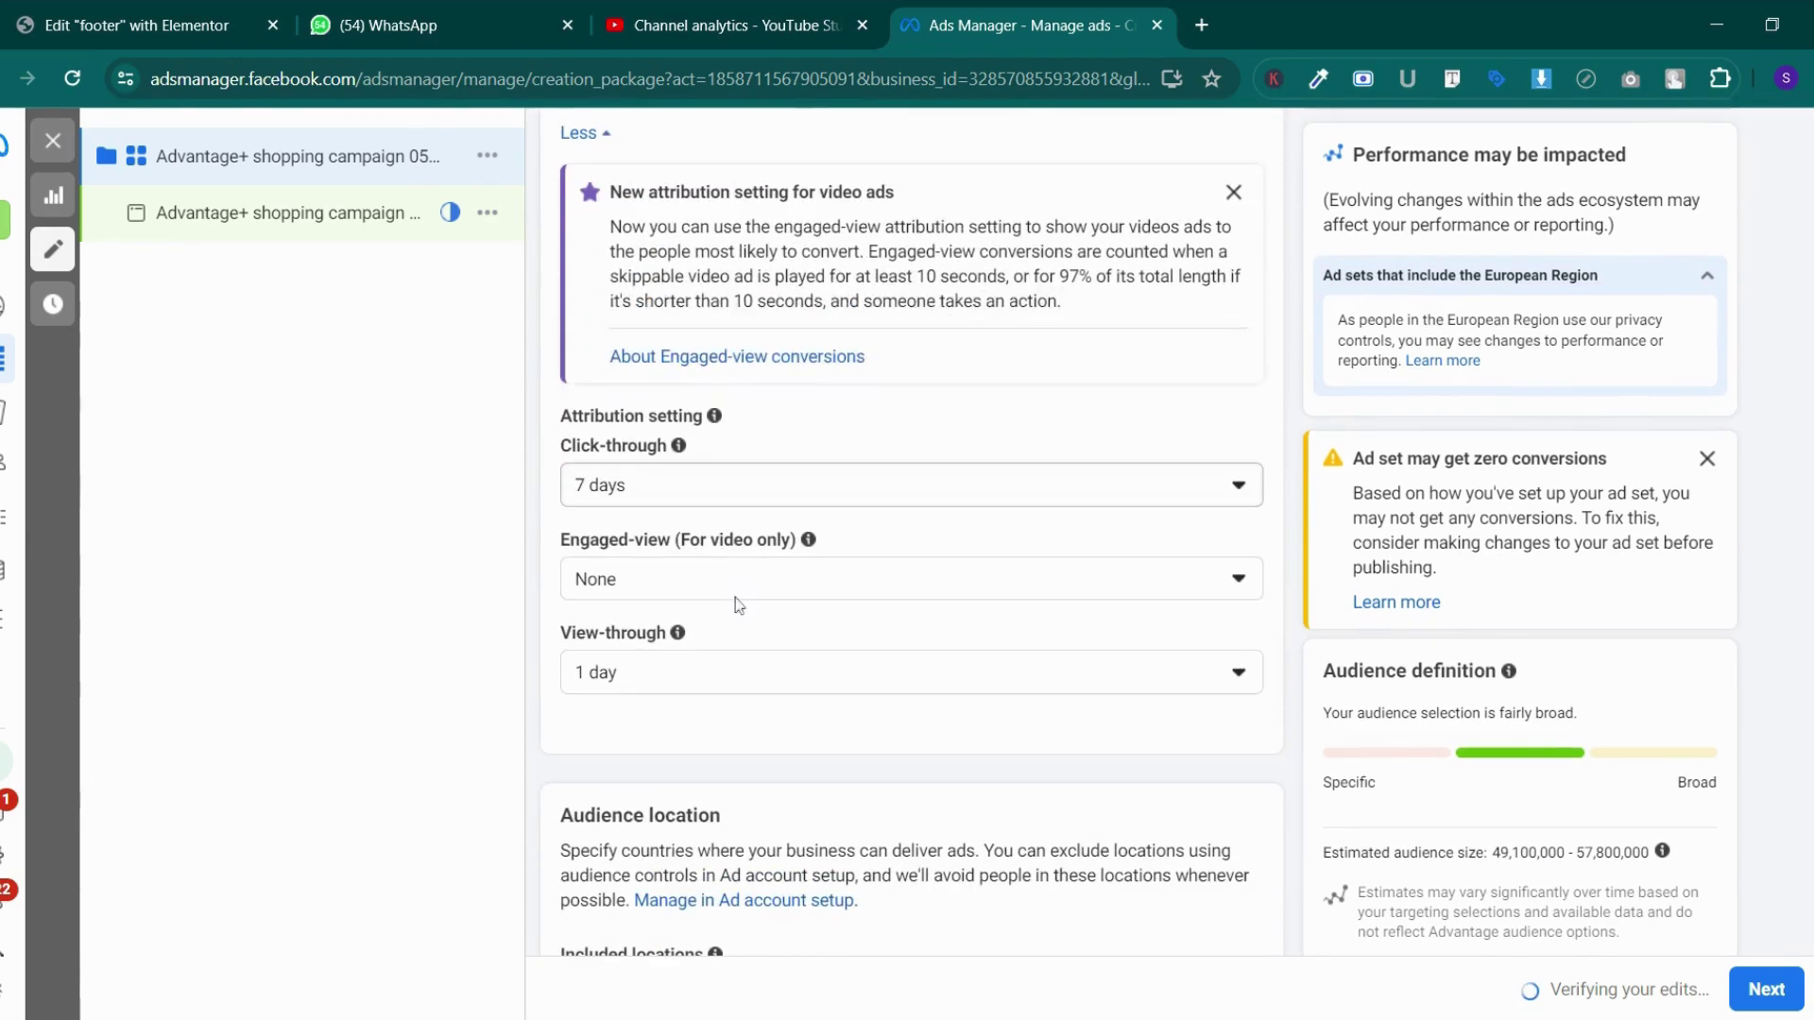
{"action": "left_click", "coordinate": [740, 591]}
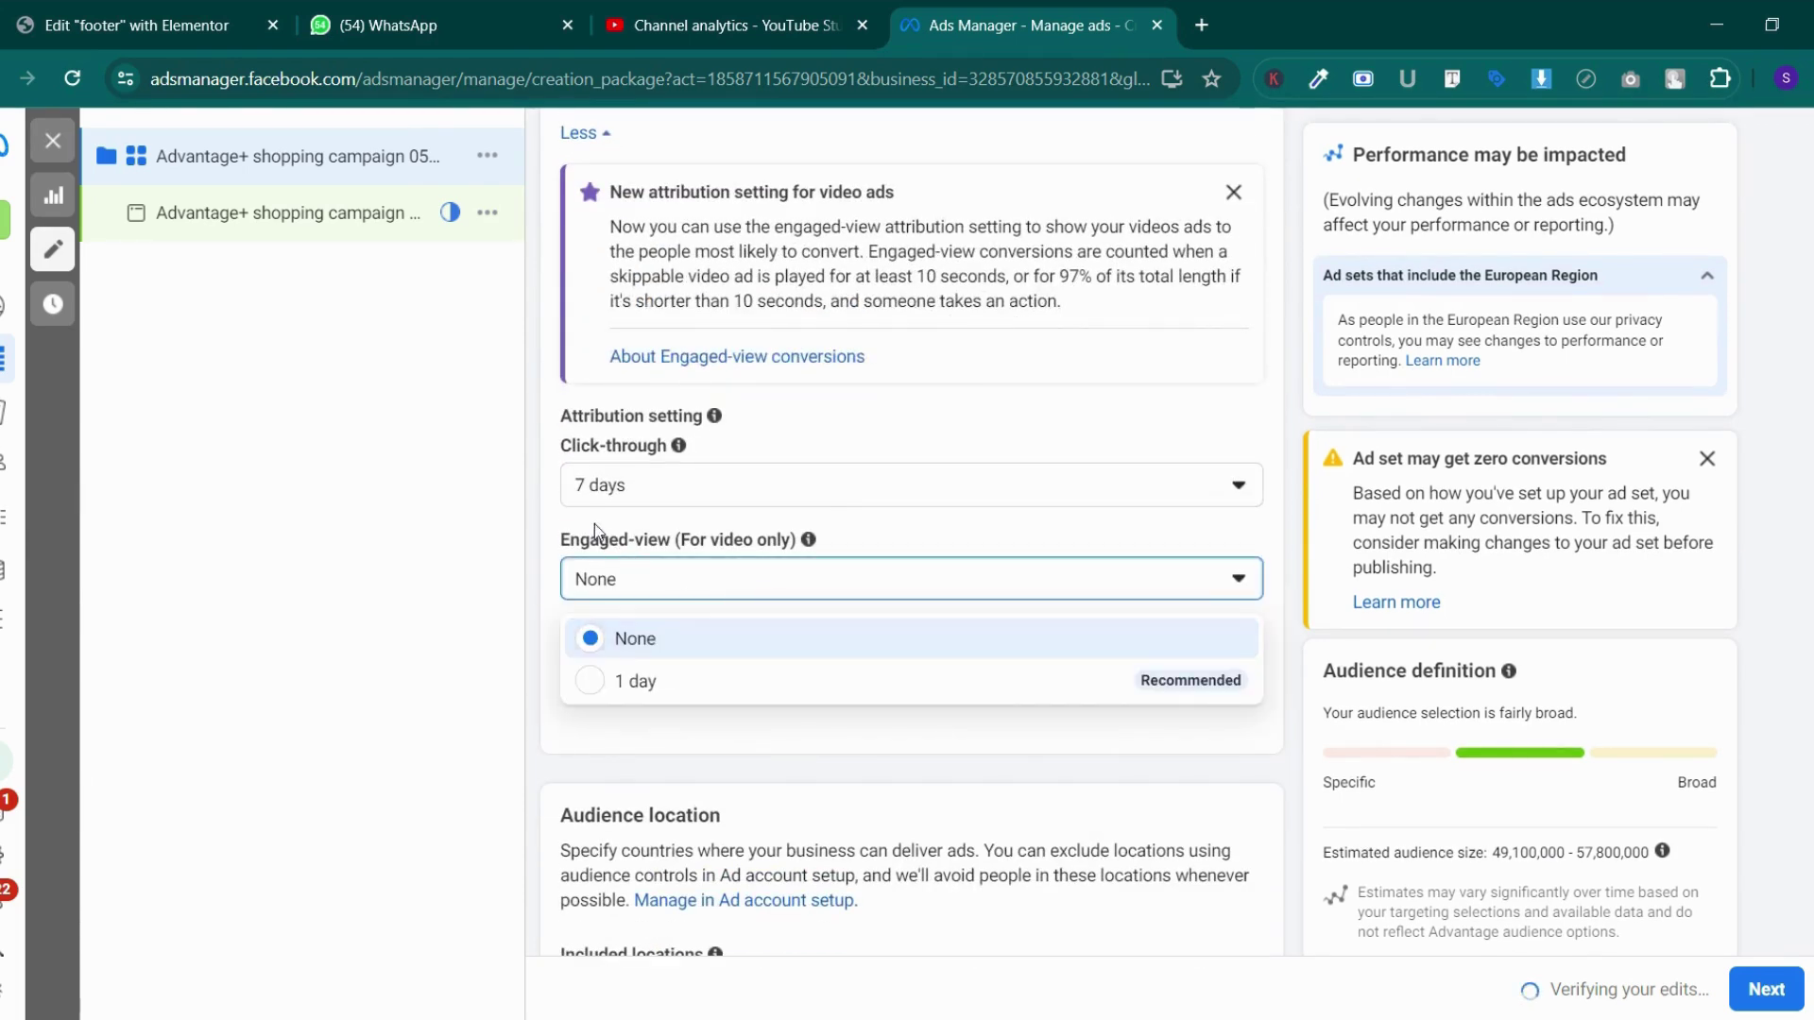
{"action": "left_click", "coordinate": [544, 520]}
{"action": "scroll", "coordinate": [643, 614], "scroll_direction": "down", "scroll_amount": 1}
{"action": "left_click", "coordinate": [665, 562]}
{"action": "left_click", "coordinate": [665, 562]}
Step: Replace United Kingdom with Bangladesh in the campaign's included audience locations
{"action": "scroll", "coordinate": [661, 614], "scroll_direction": "down", "scroll_amount": 3}
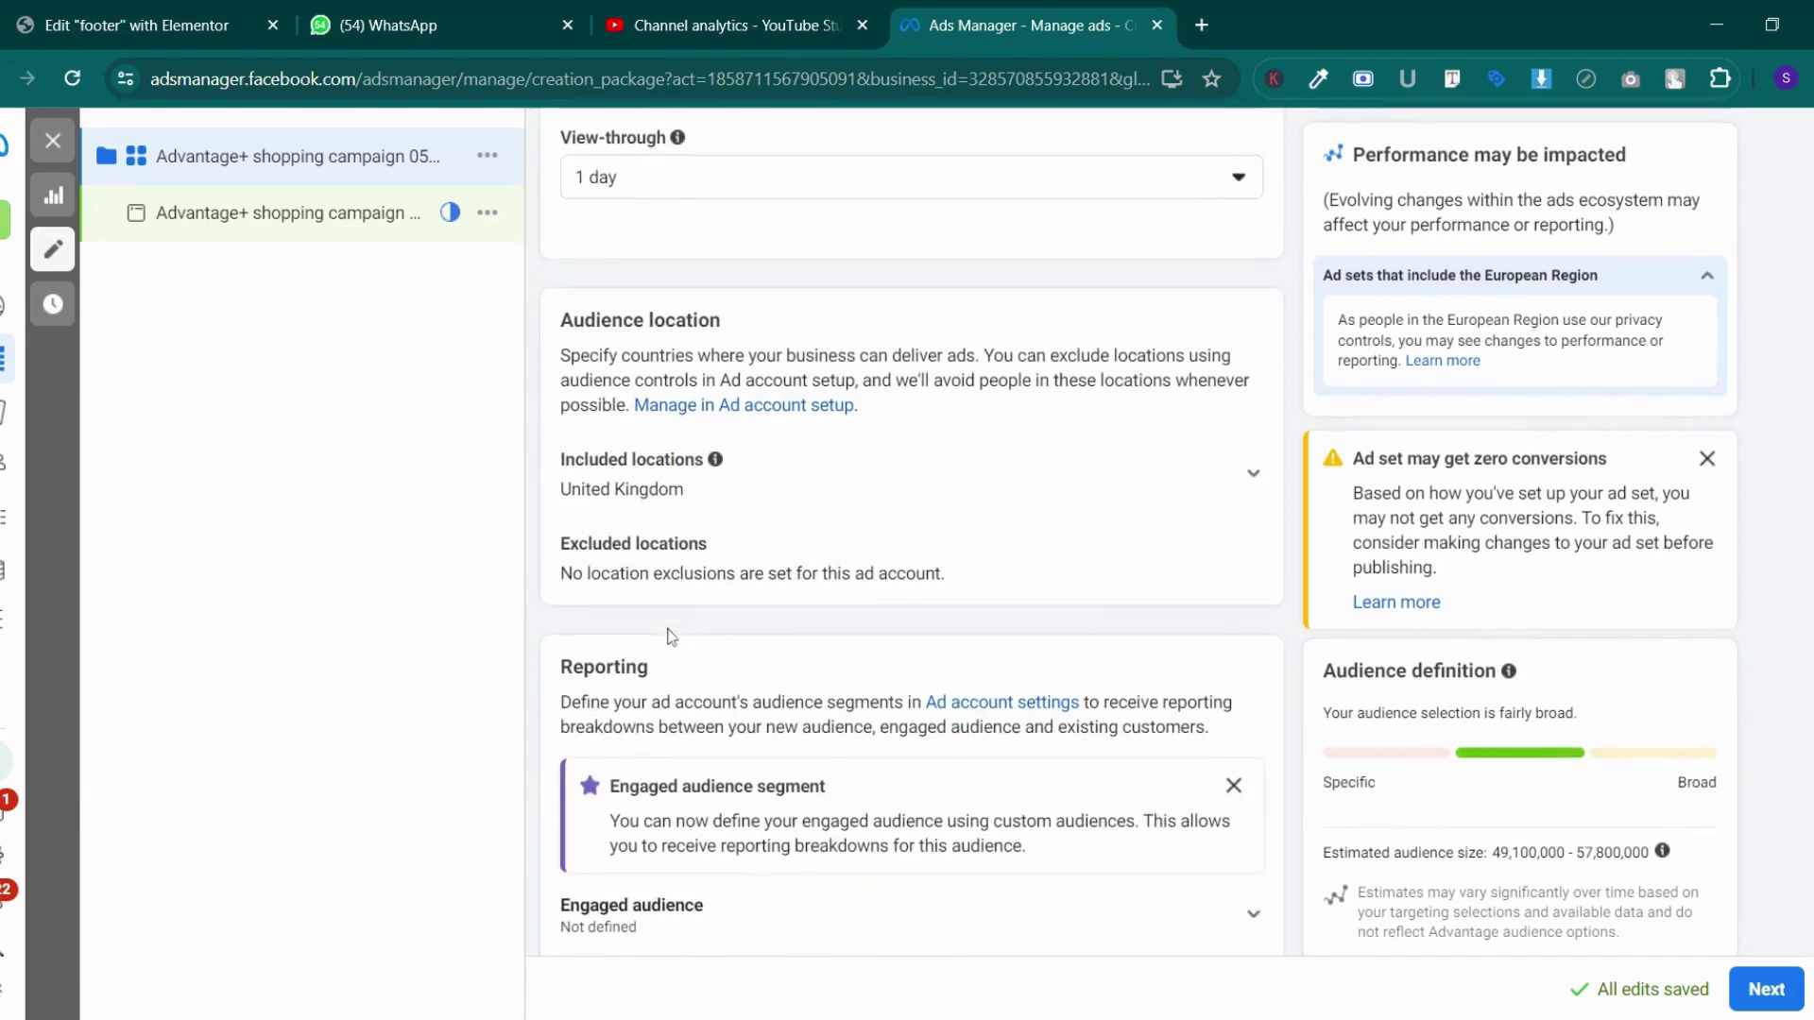
{"action": "left_click", "coordinate": [1103, 507]}
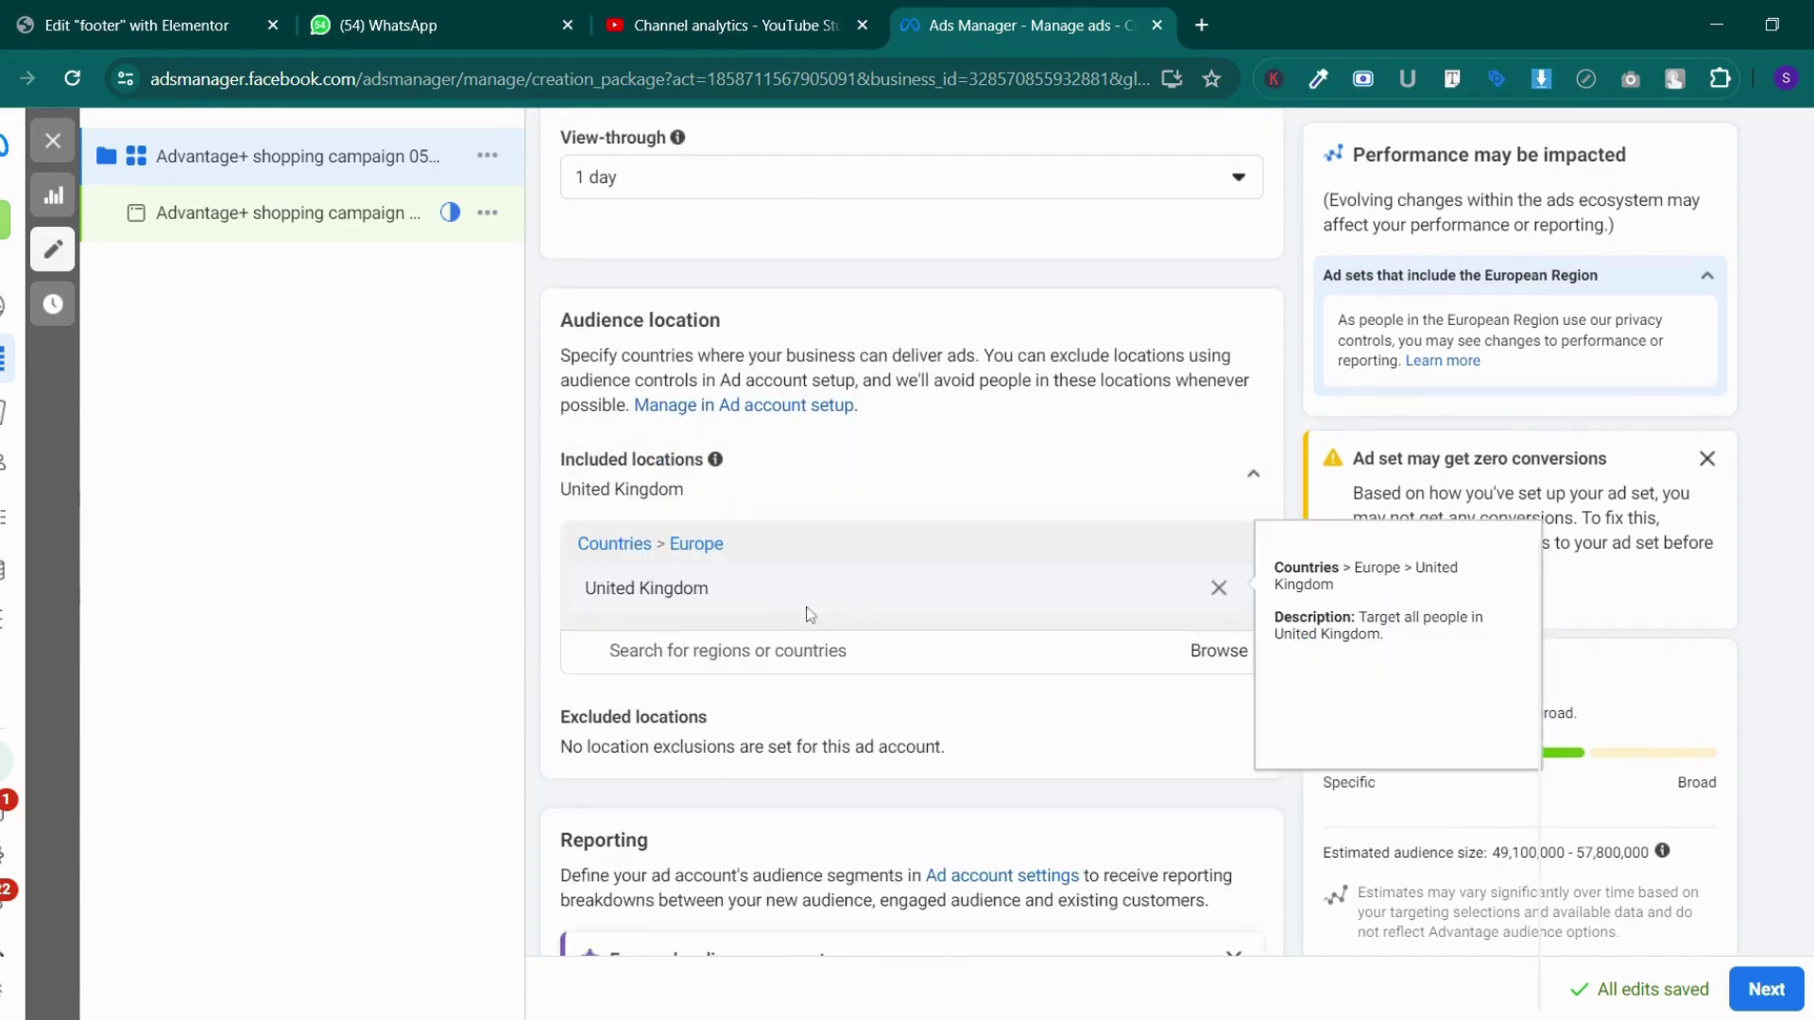
{"action": "left_click", "coordinate": [805, 650]}
{"action": "scroll", "coordinate": [817, 621], "scroll_direction": "down", "scroll_amount": 5}
{"action": "scroll", "coordinate": [818, 619], "scroll_direction": "up", "scroll_amount": 4}
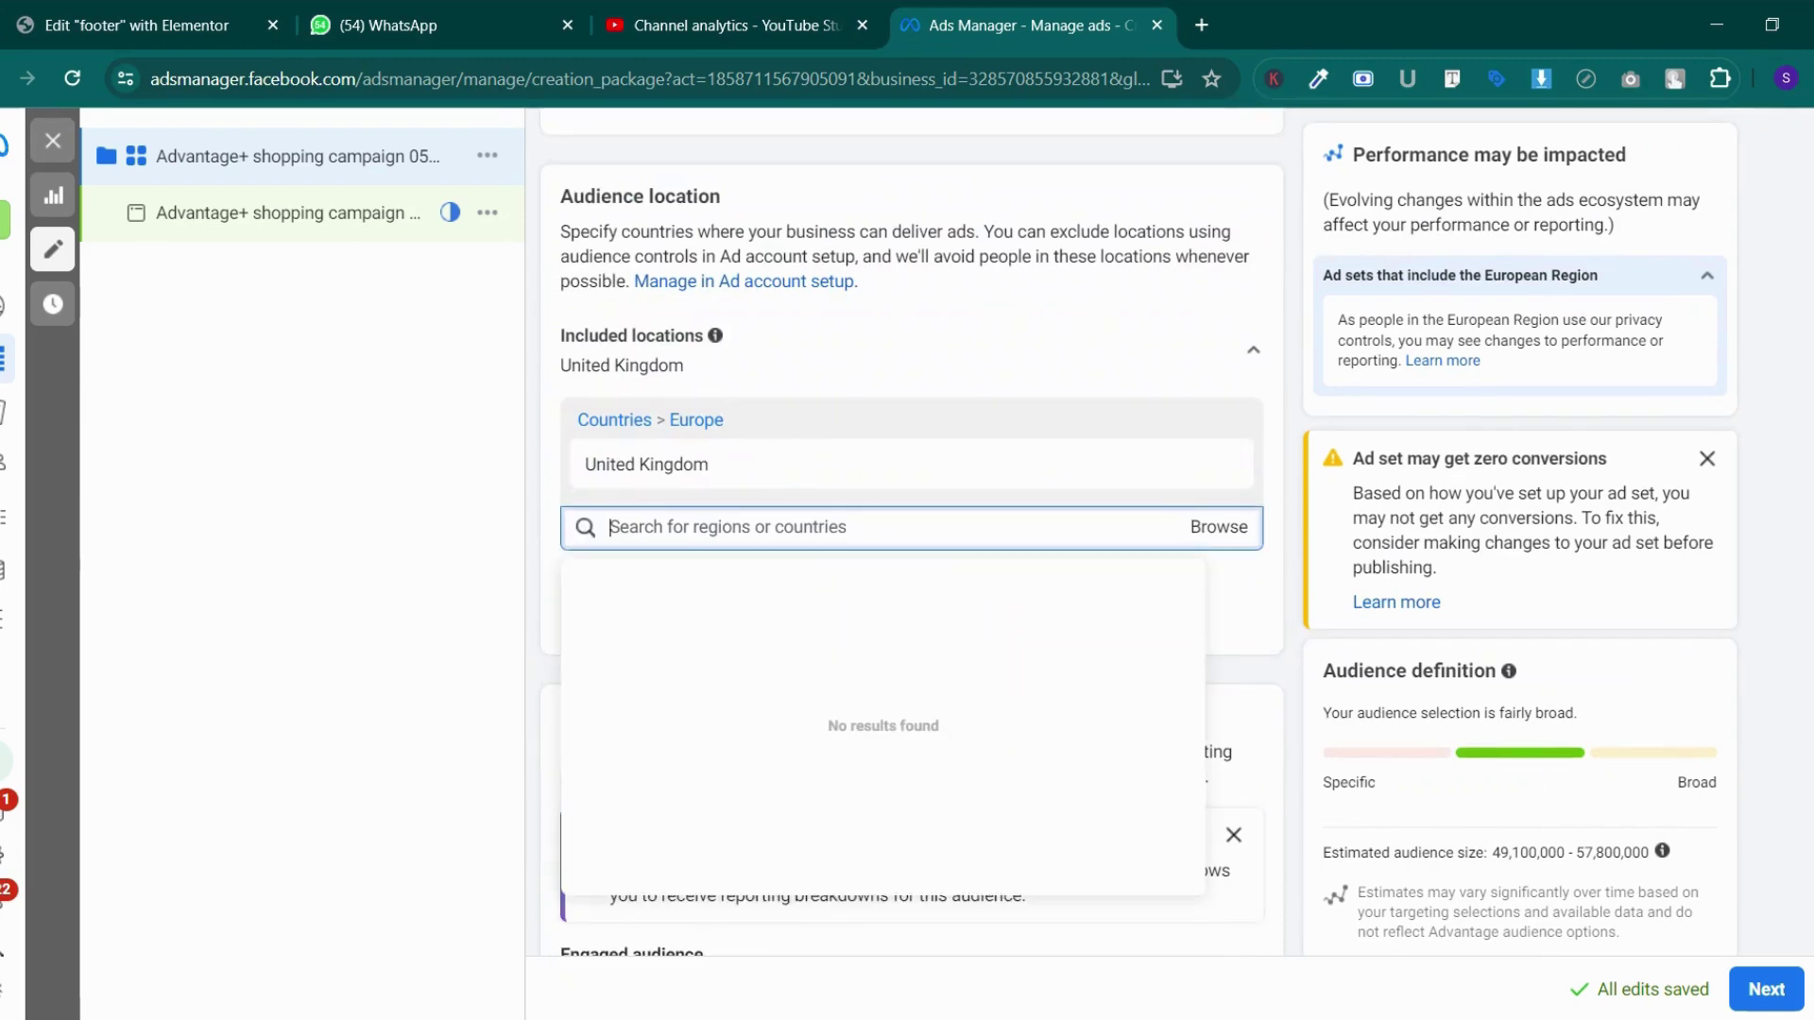
{"action": "type", "text": "dhaka"}
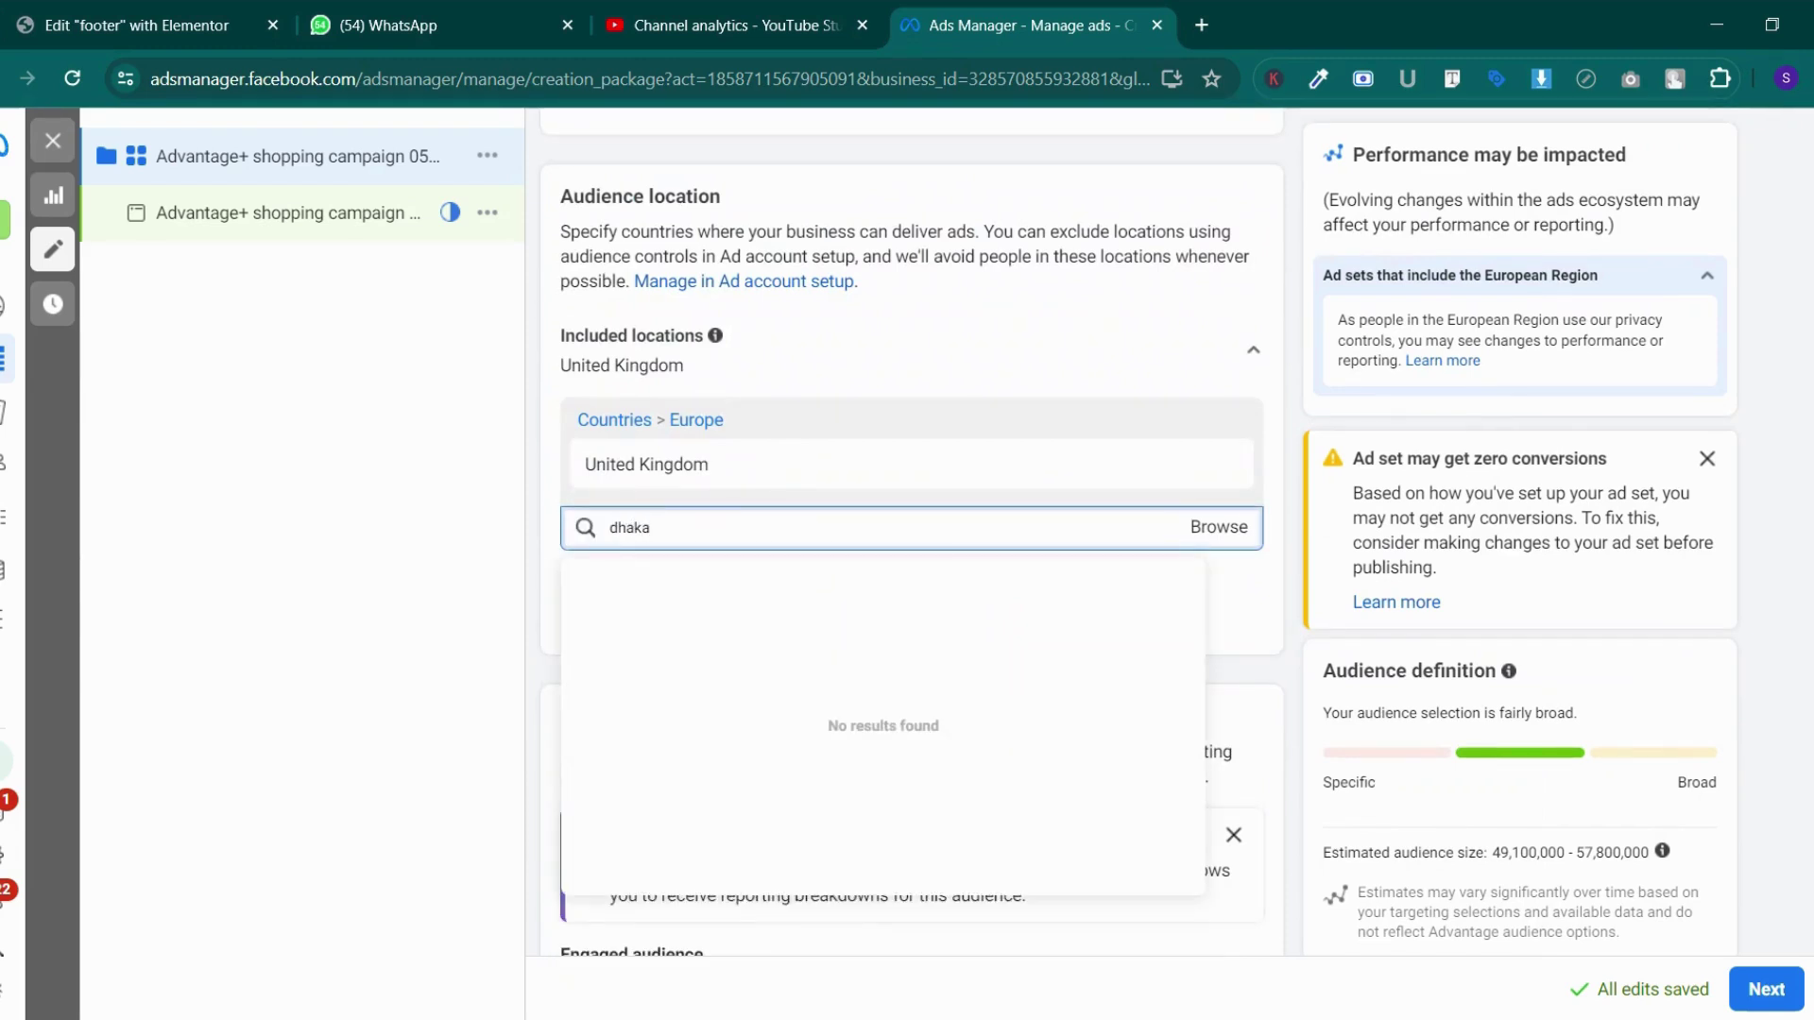
{"action": "key", "text": "ctrl+a"}
{"action": "key", "text": "BackSpace"}
{"action": "type", "text": "bangla"}
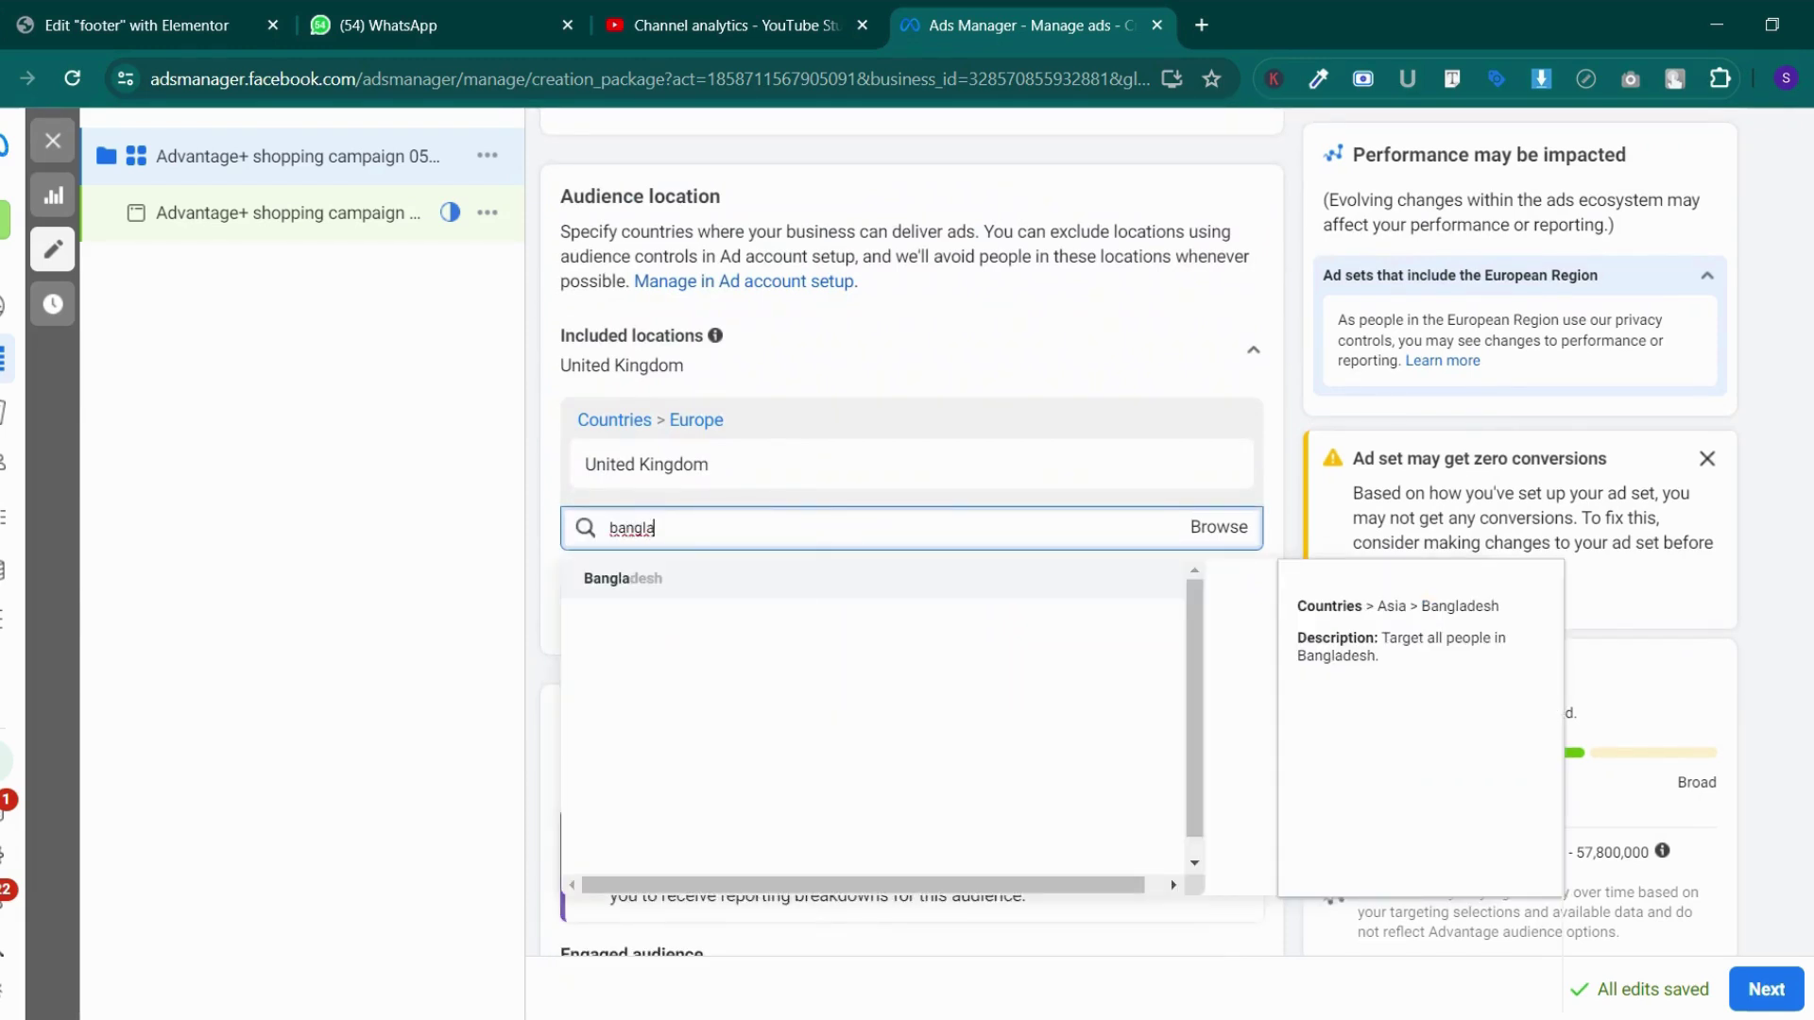
{"action": "left_click", "coordinate": [777, 579]}
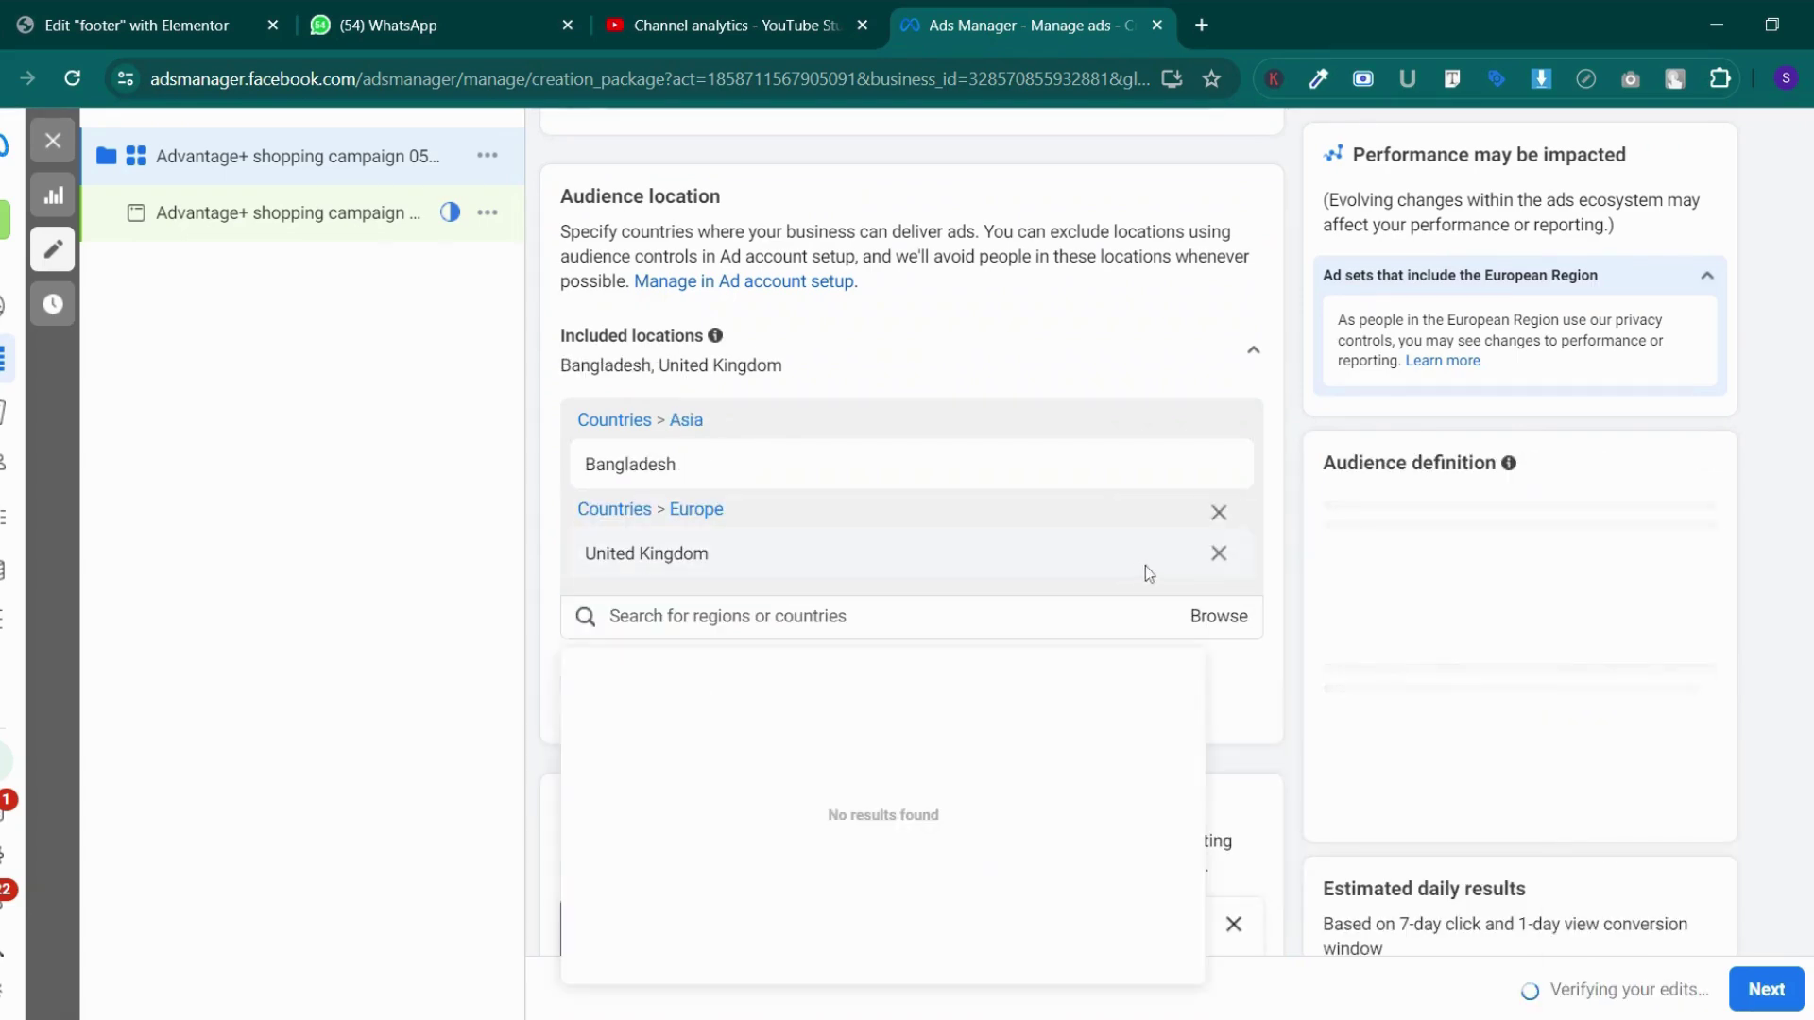
{"action": "left_click", "coordinate": [1219, 555]}
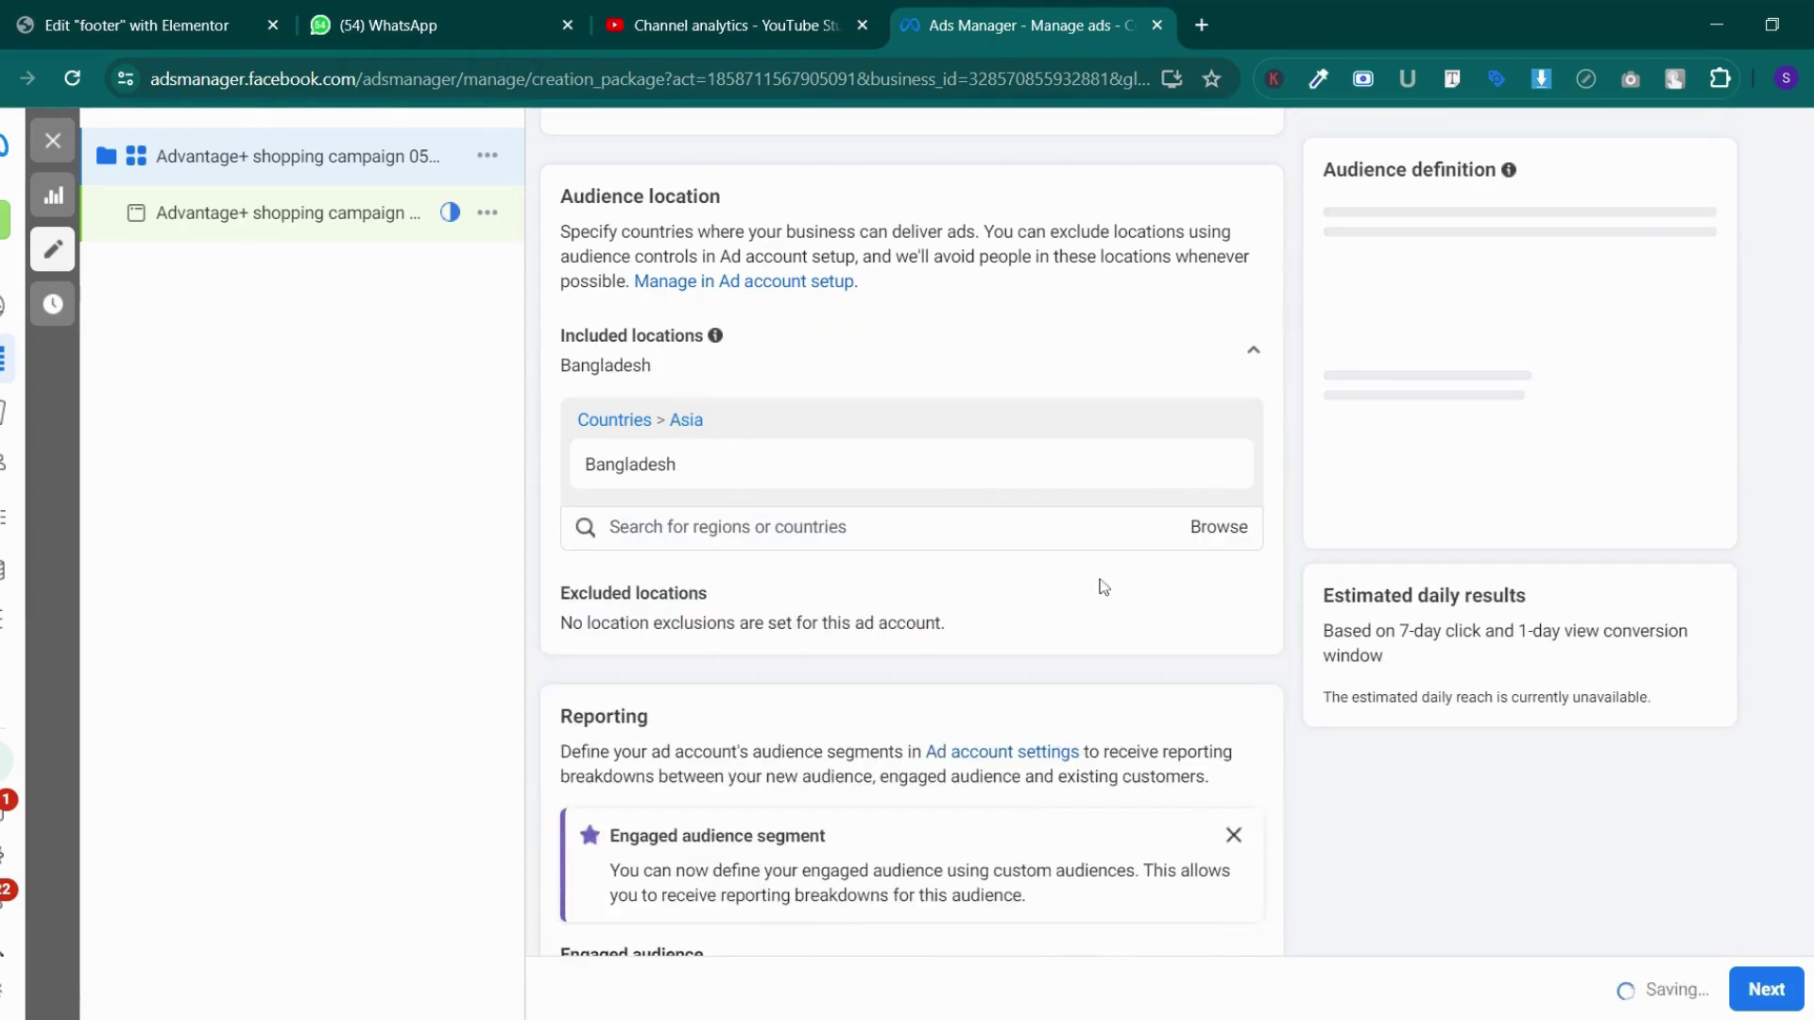
Step: Set the daily budget to $10.00, and apply the budget recommendation to raise it to $11.00
{"action": "scroll", "coordinate": [1086, 585], "scroll_direction": "down", "scroll_amount": 8}
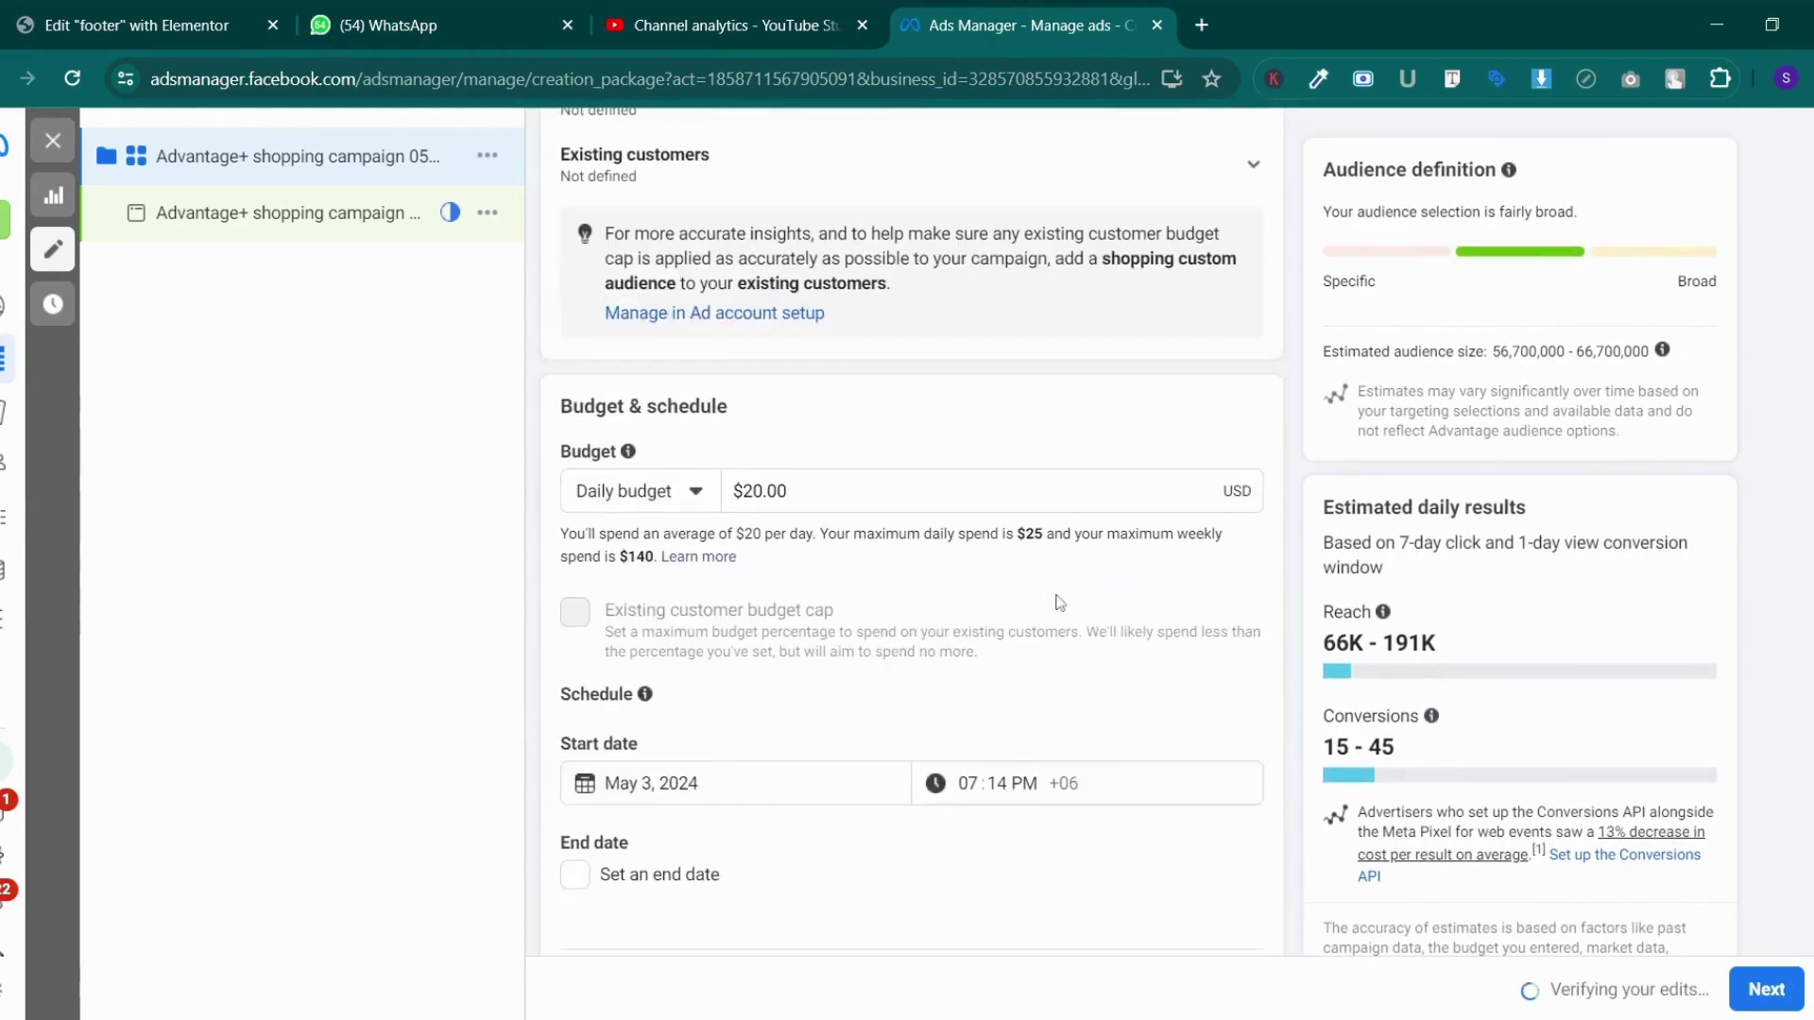
{"action": "left_click", "coordinate": [754, 492]}
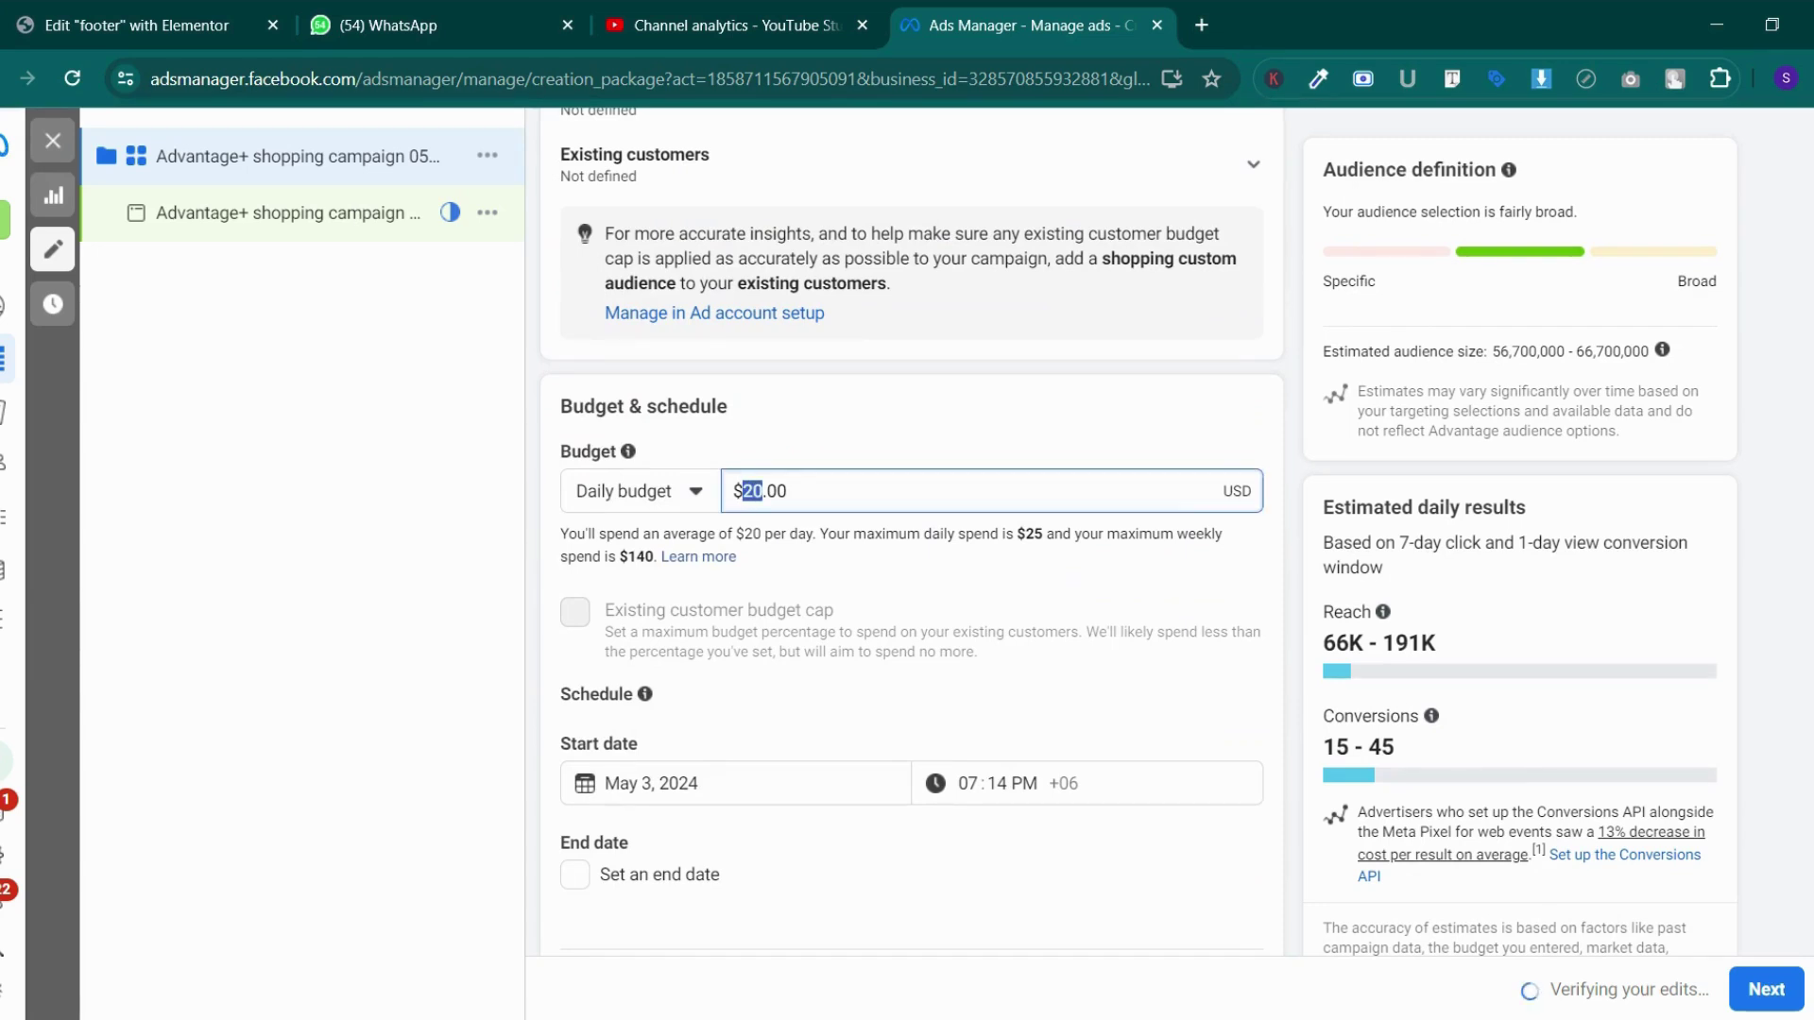
{"action": "type", "text": "10"}
{"action": "left_click", "coordinate": [996, 644]}
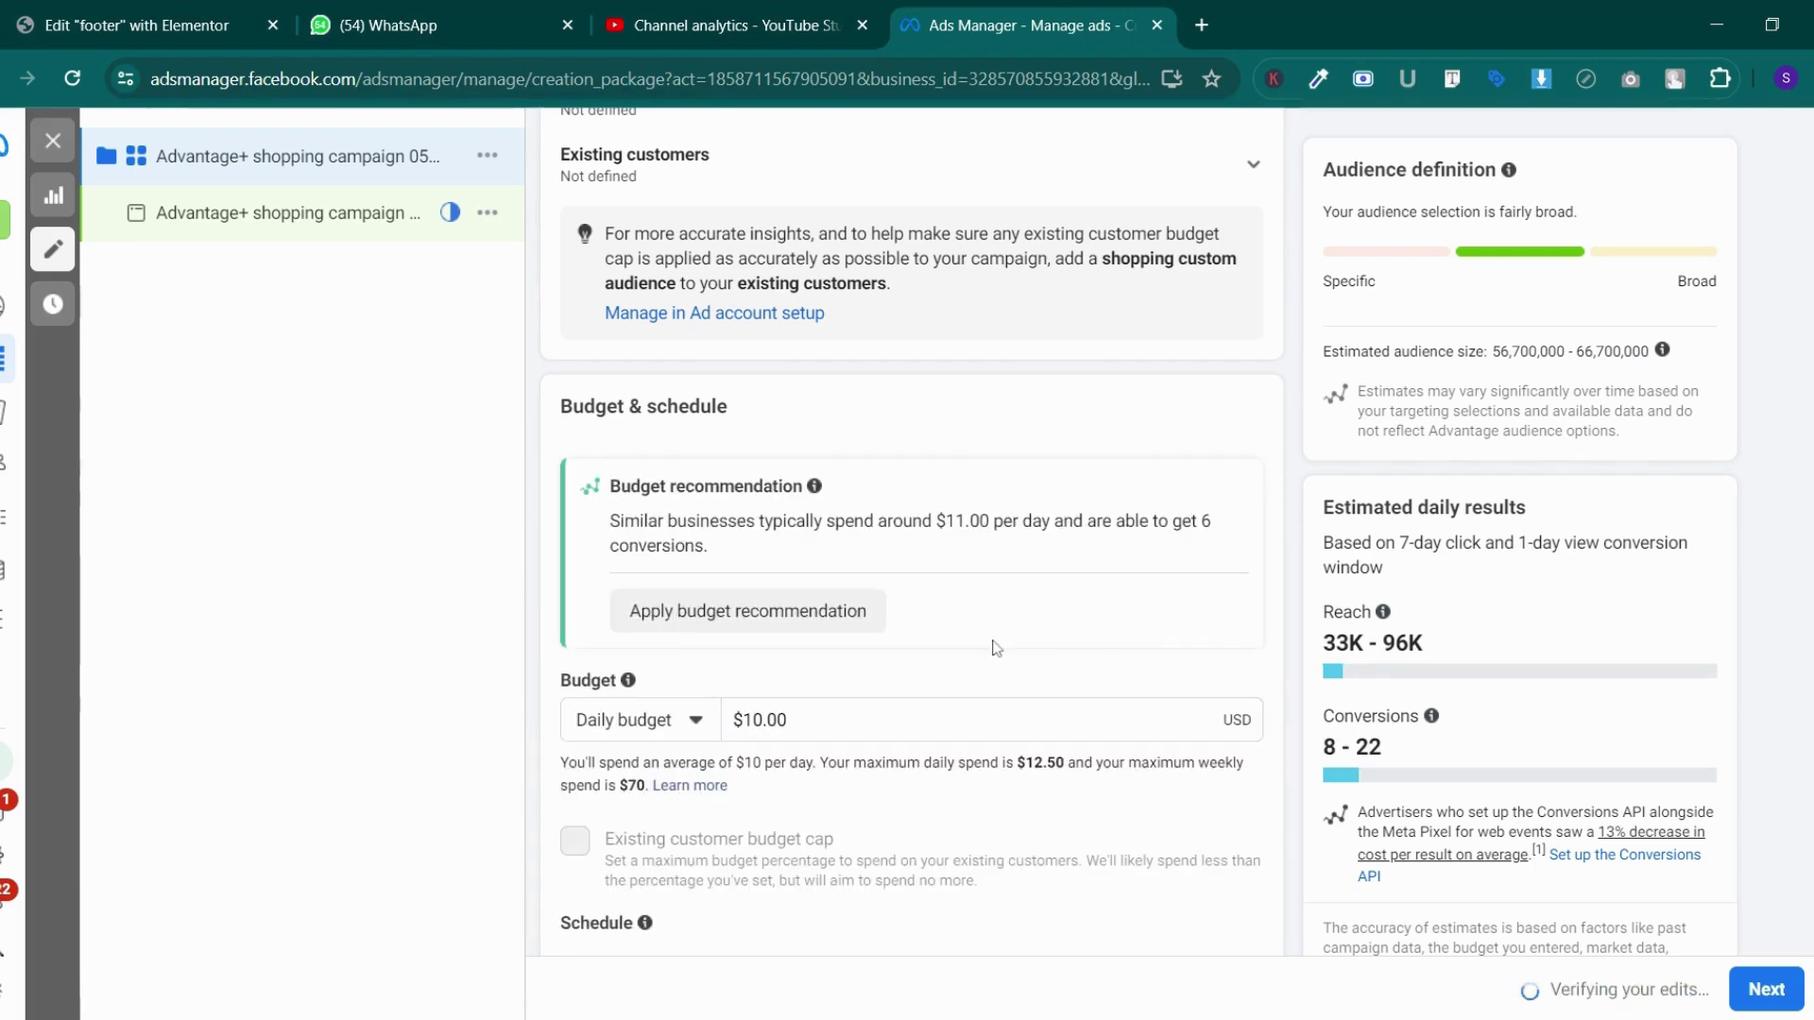
{"action": "scroll", "coordinate": [994, 649], "scroll_direction": "down", "scroll_amount": 1}
{"action": "left_click", "coordinate": [778, 486]}
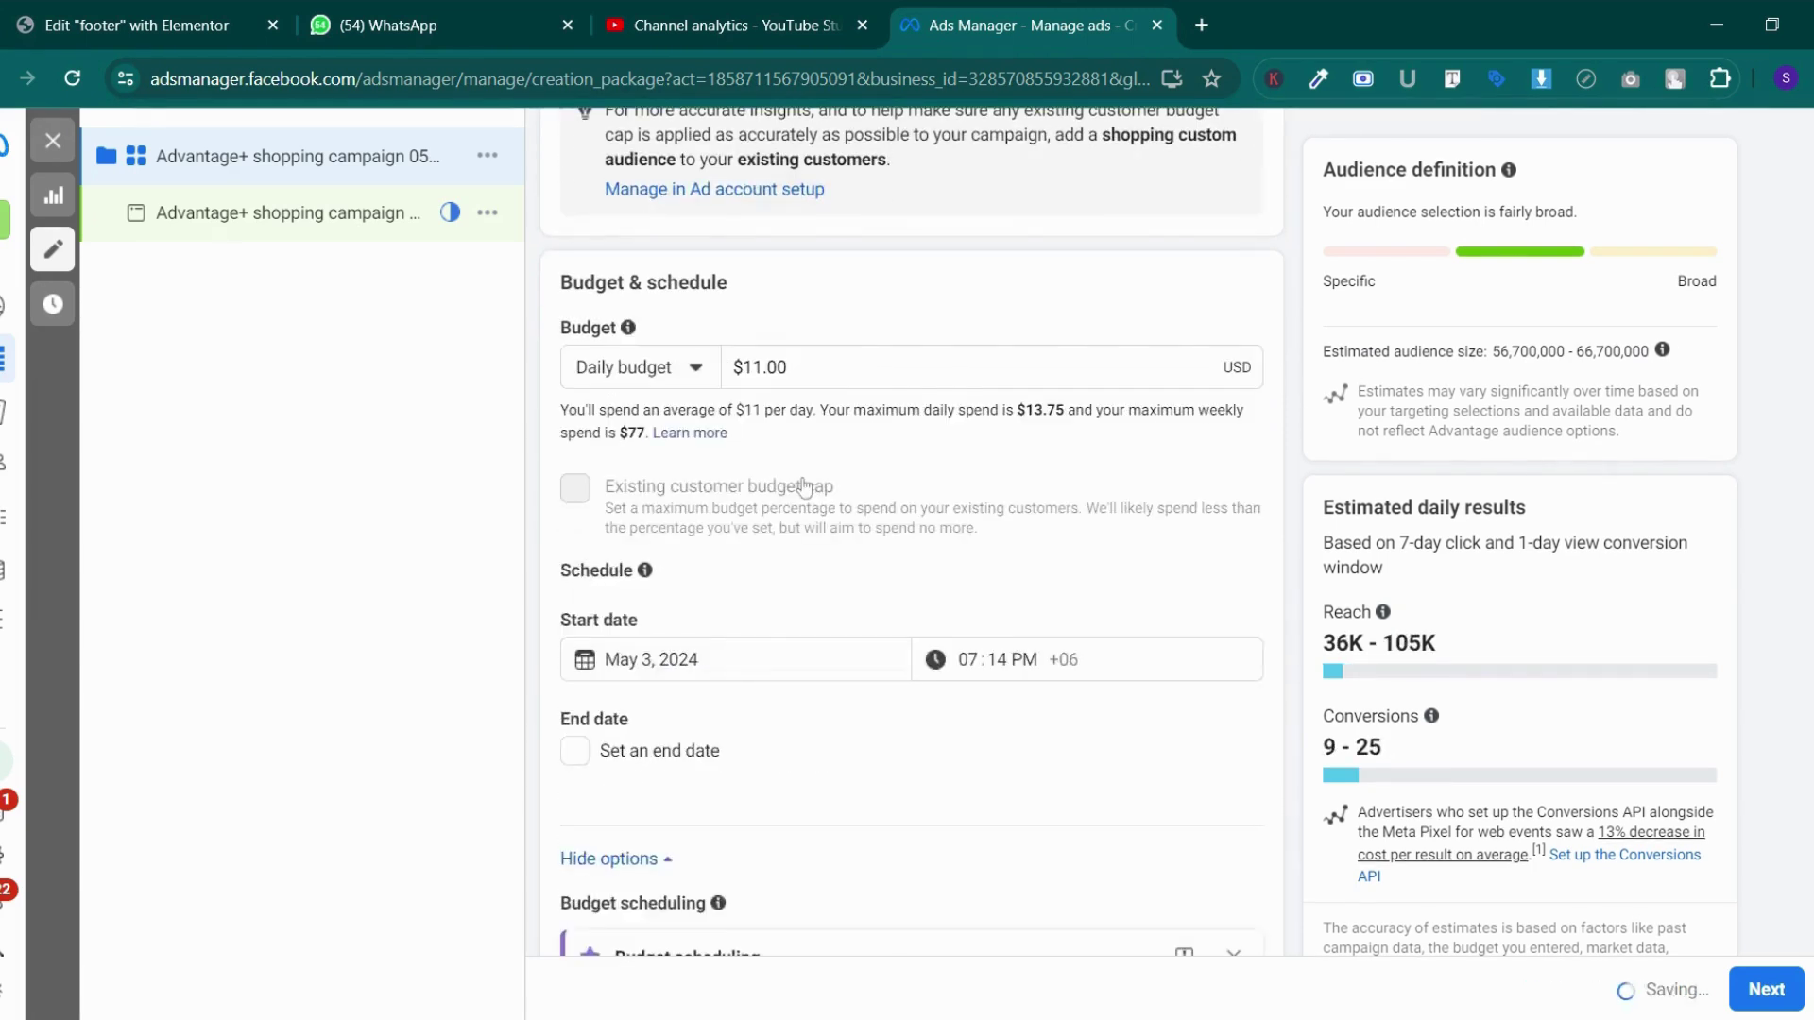
{"action": "scroll", "coordinate": [941, 480], "scroll_direction": "up", "scroll_amount": 3}
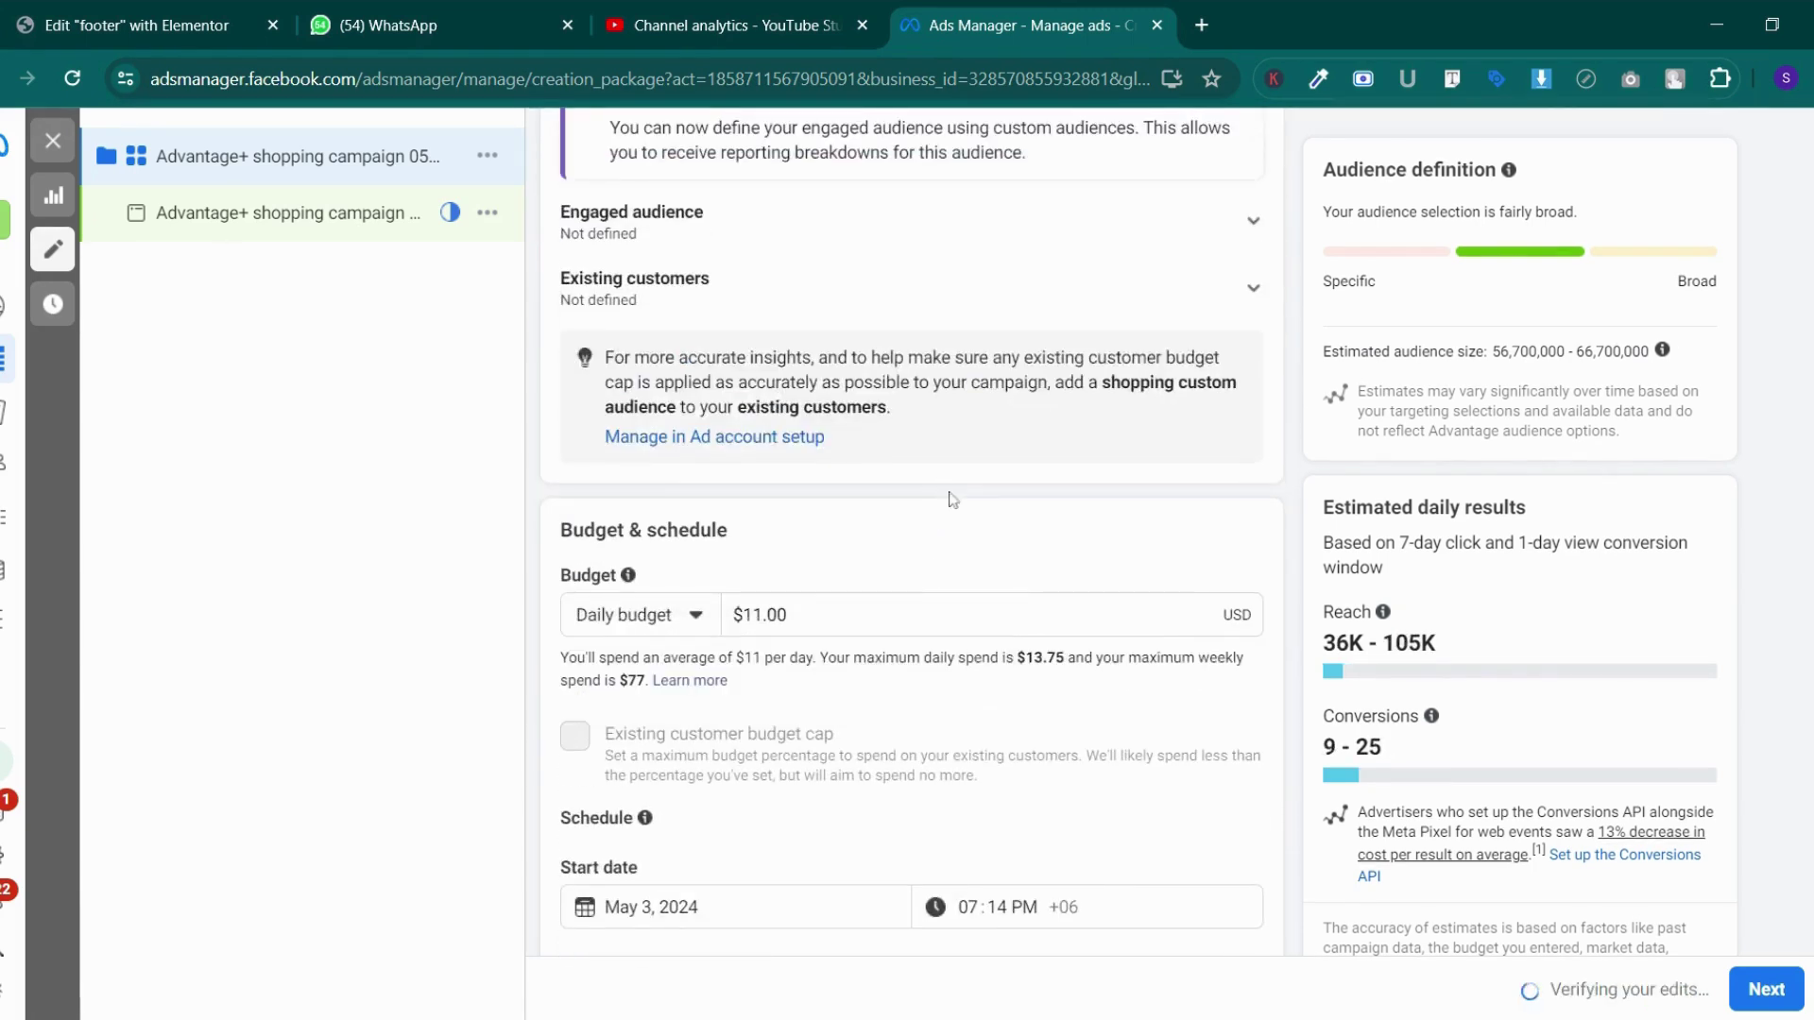
{"action": "scroll", "coordinate": [954, 551], "scroll_direction": "down", "scroll_amount": 1}
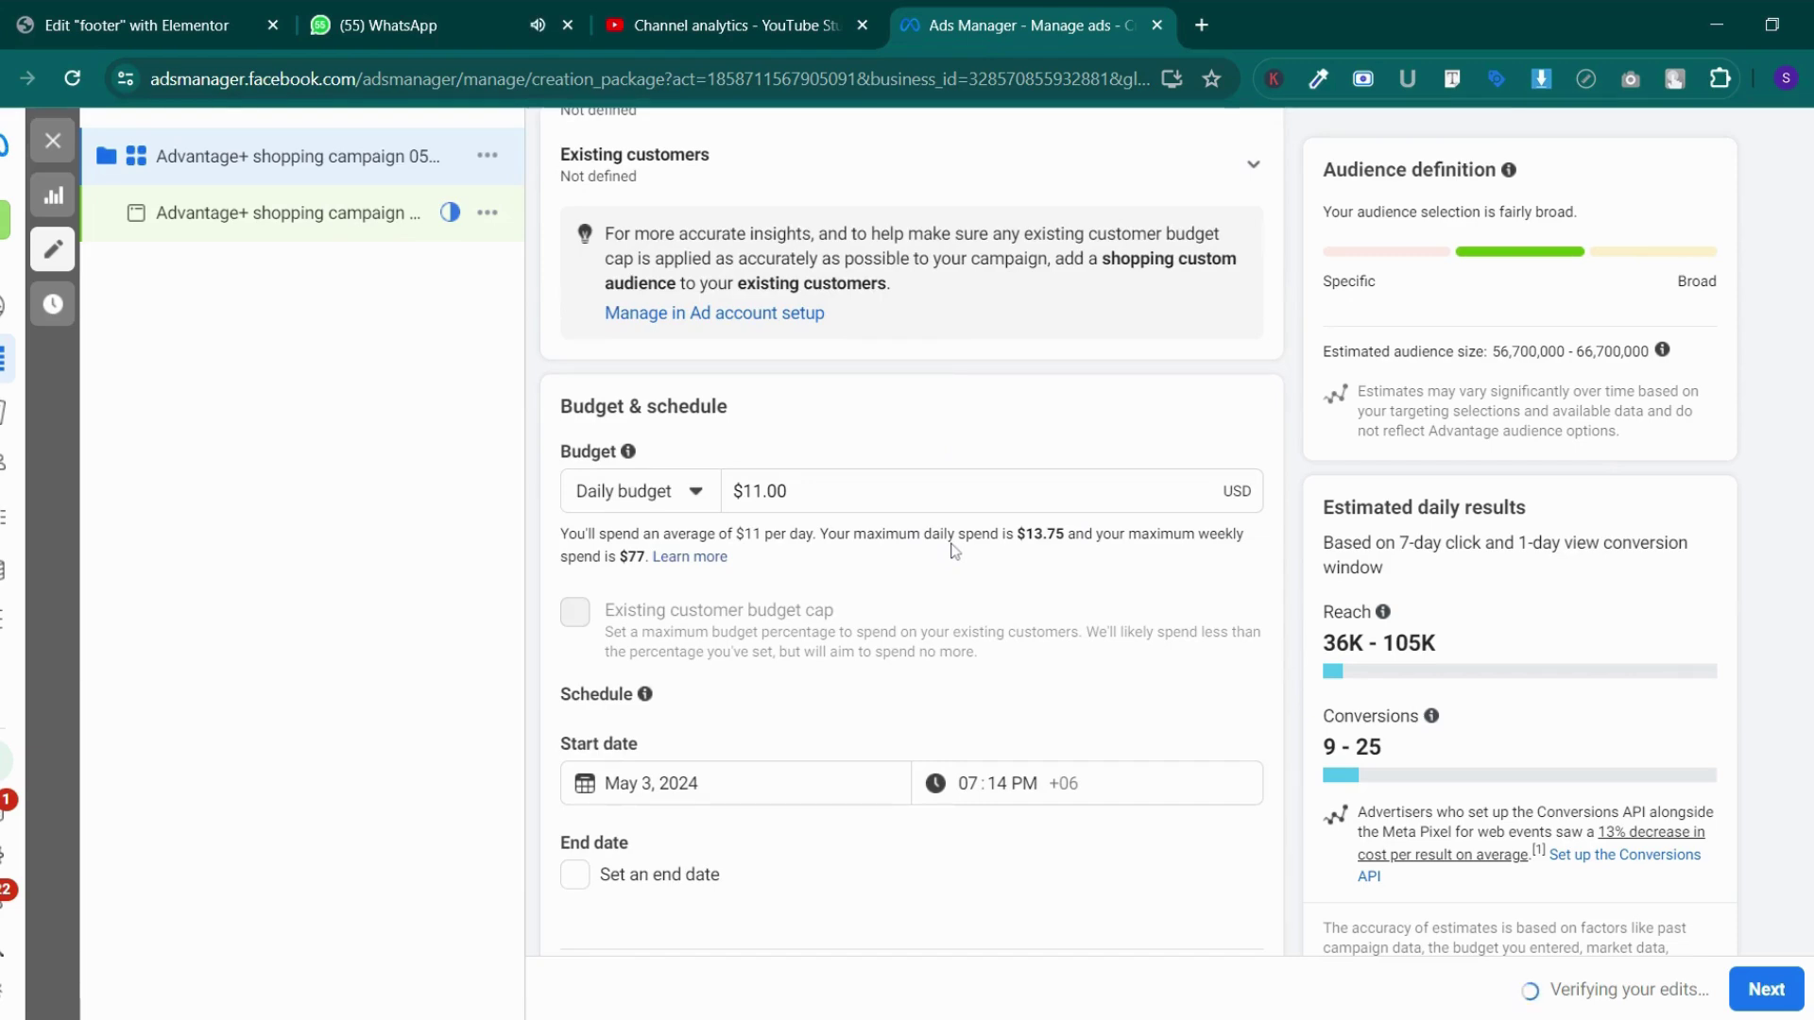
{"action": "left_click", "coordinate": [396, 25]}
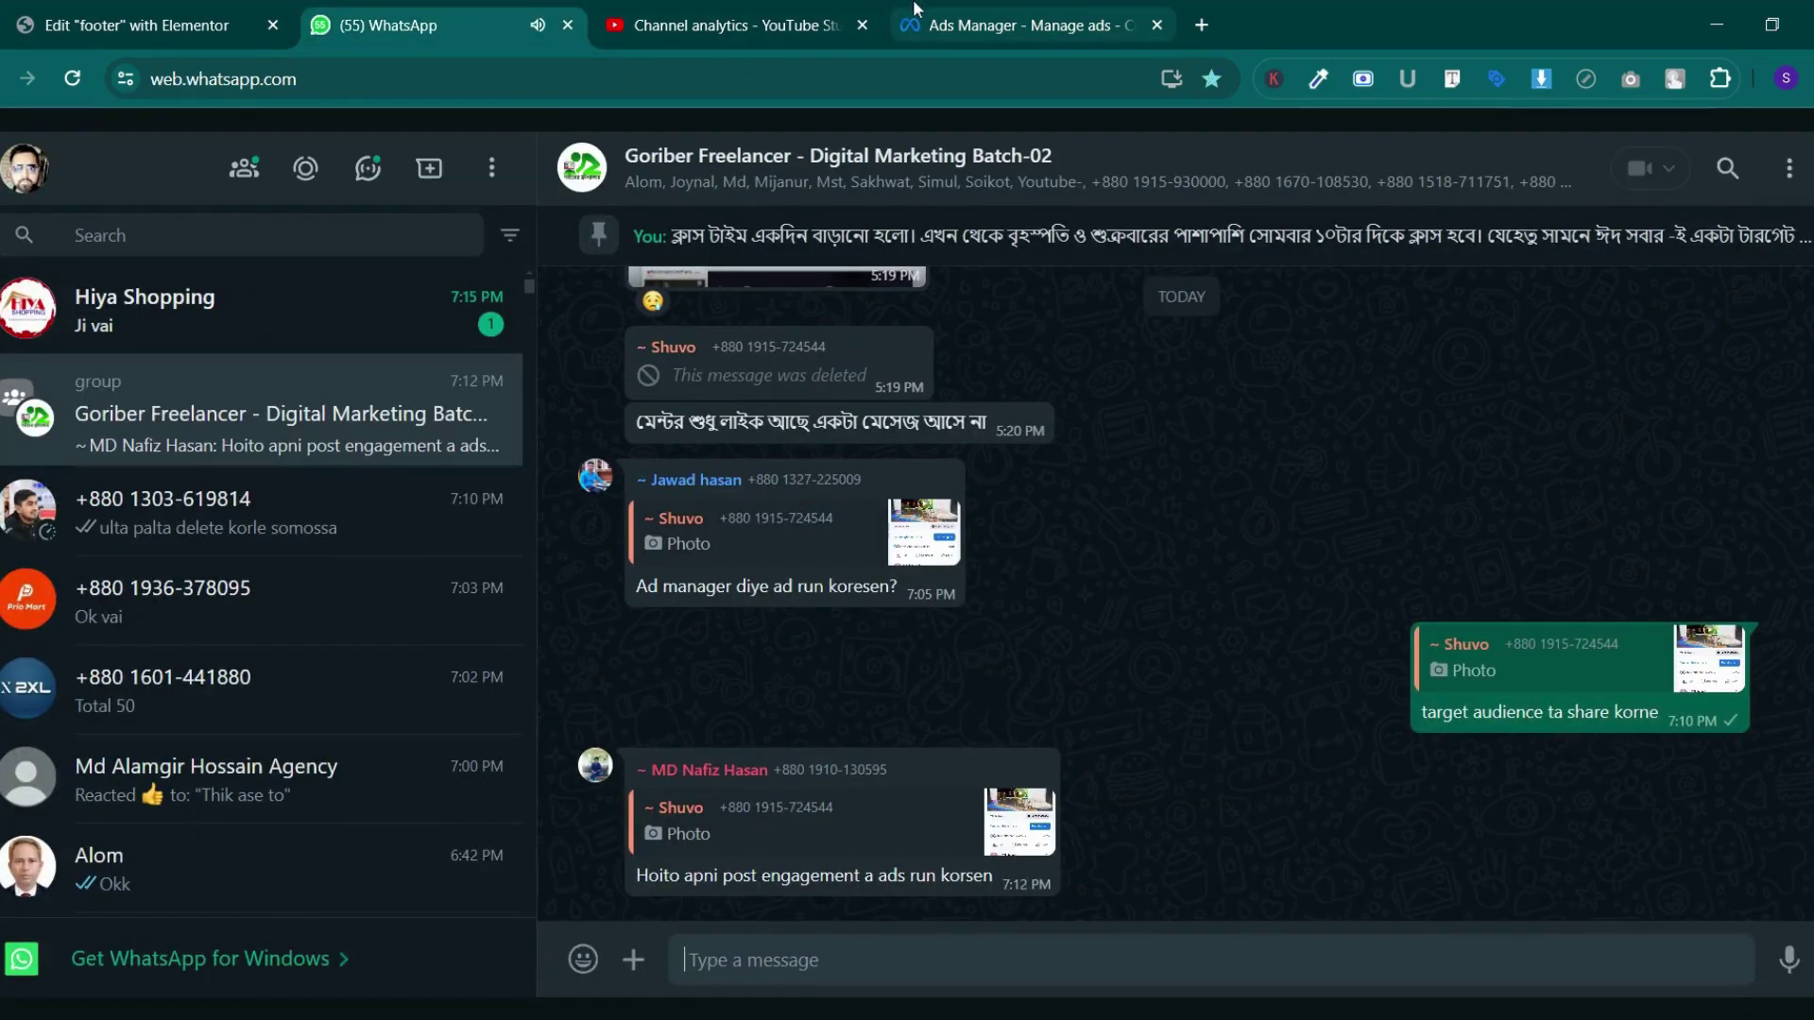
{"action": "left_click", "coordinate": [913, 10]}
Step: Review the campaign's budget scheduling, suggested ads, attribution settings and the available special ad categories
{"action": "scroll", "coordinate": [847, 514], "scroll_direction": "down", "scroll_amount": 8}
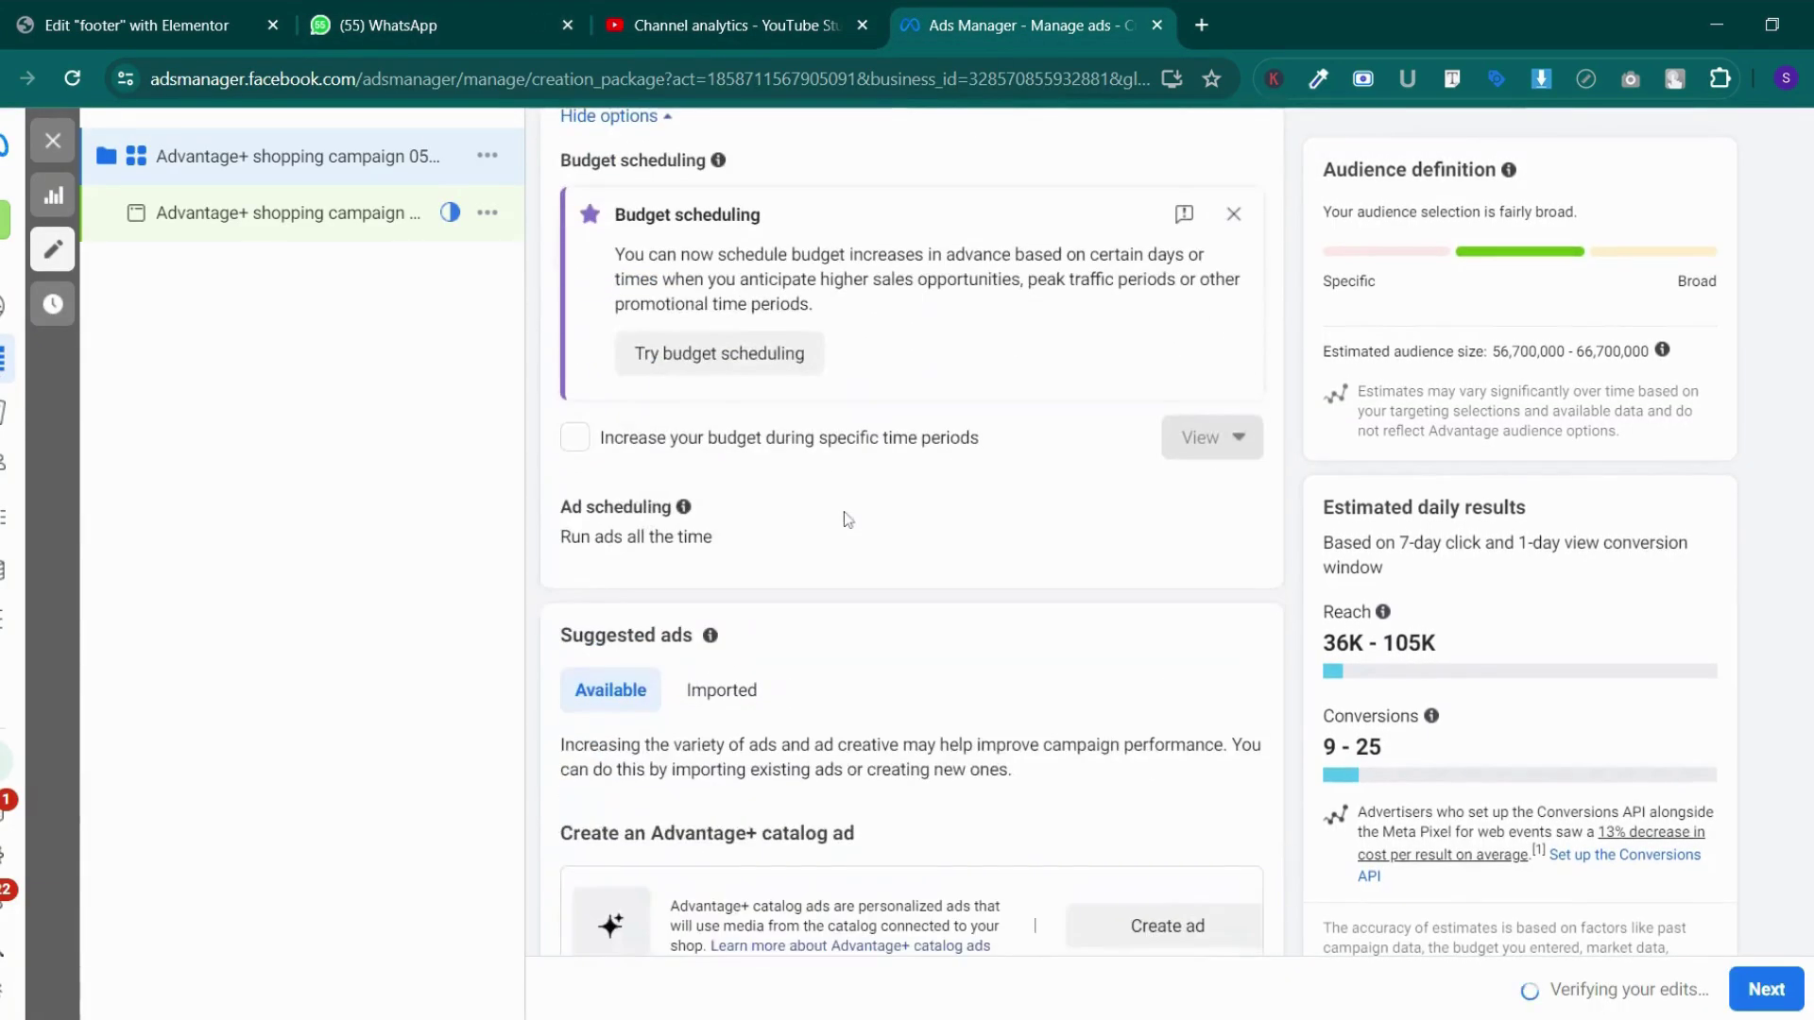
{"action": "scroll", "coordinate": [848, 519], "scroll_direction": "down", "scroll_amount": 3}
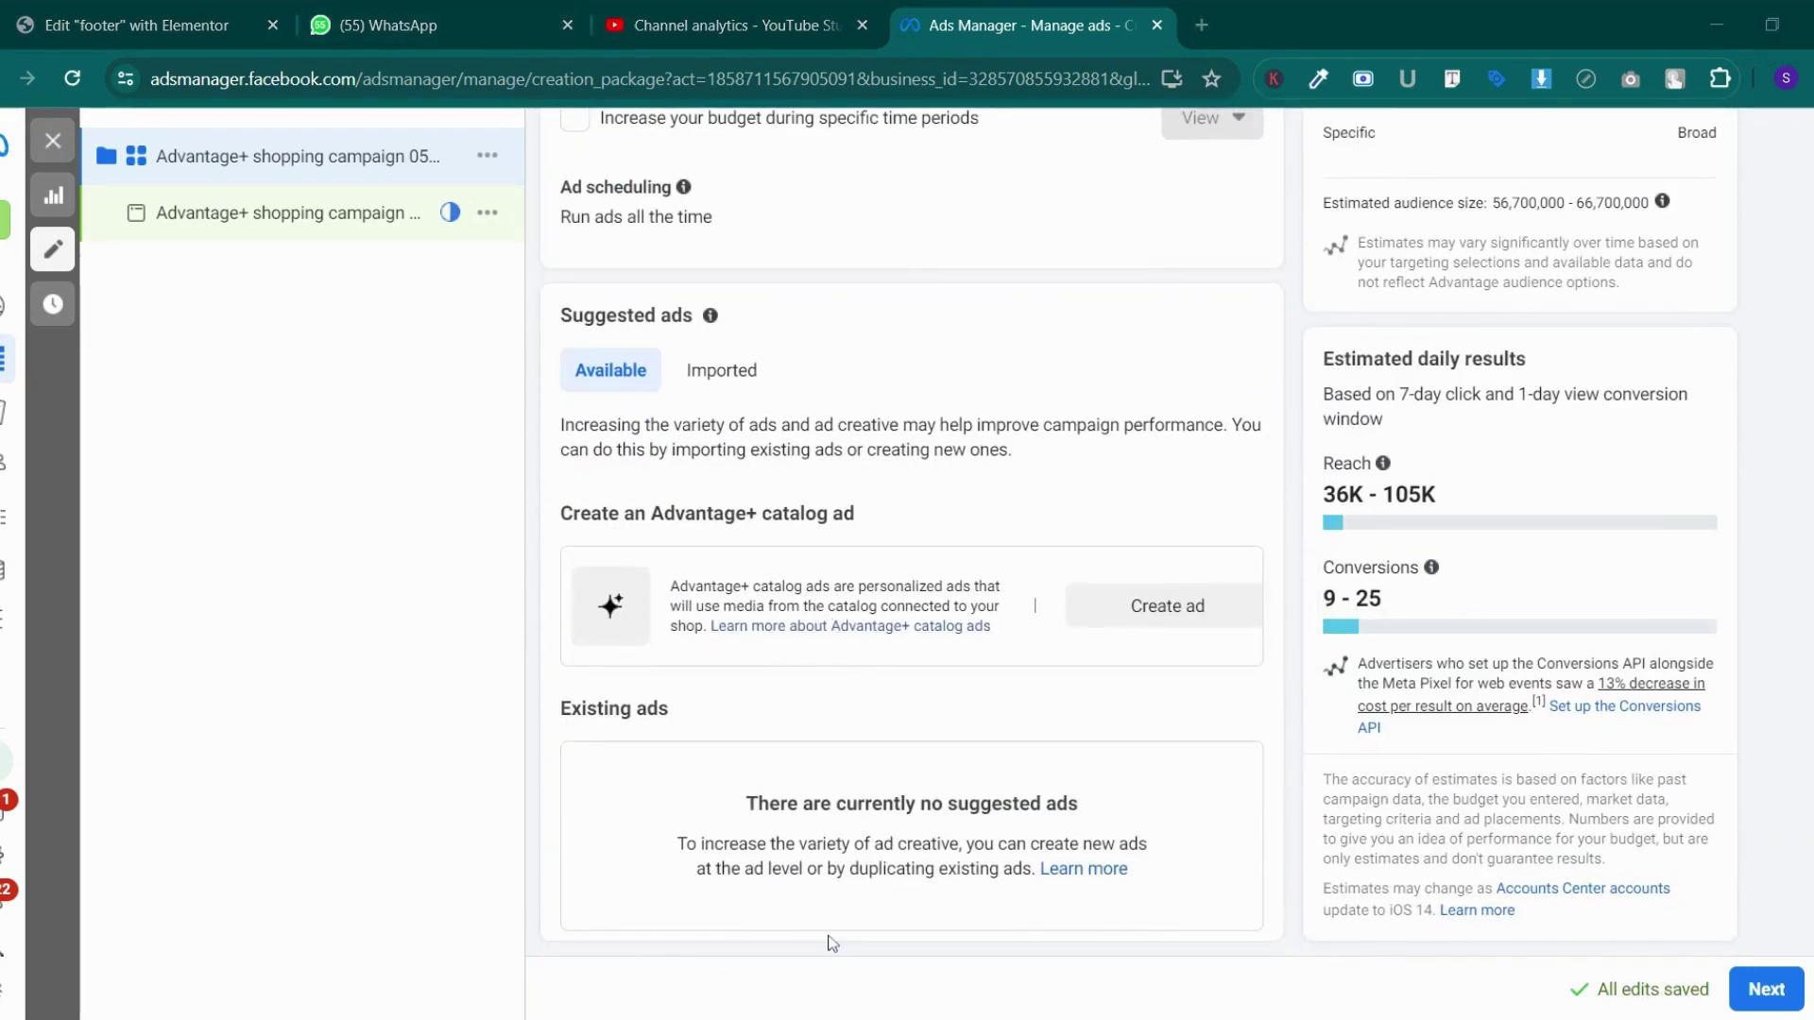
{"action": "scroll", "coordinate": [692, 518], "scroll_direction": "up", "scroll_amount": 10}
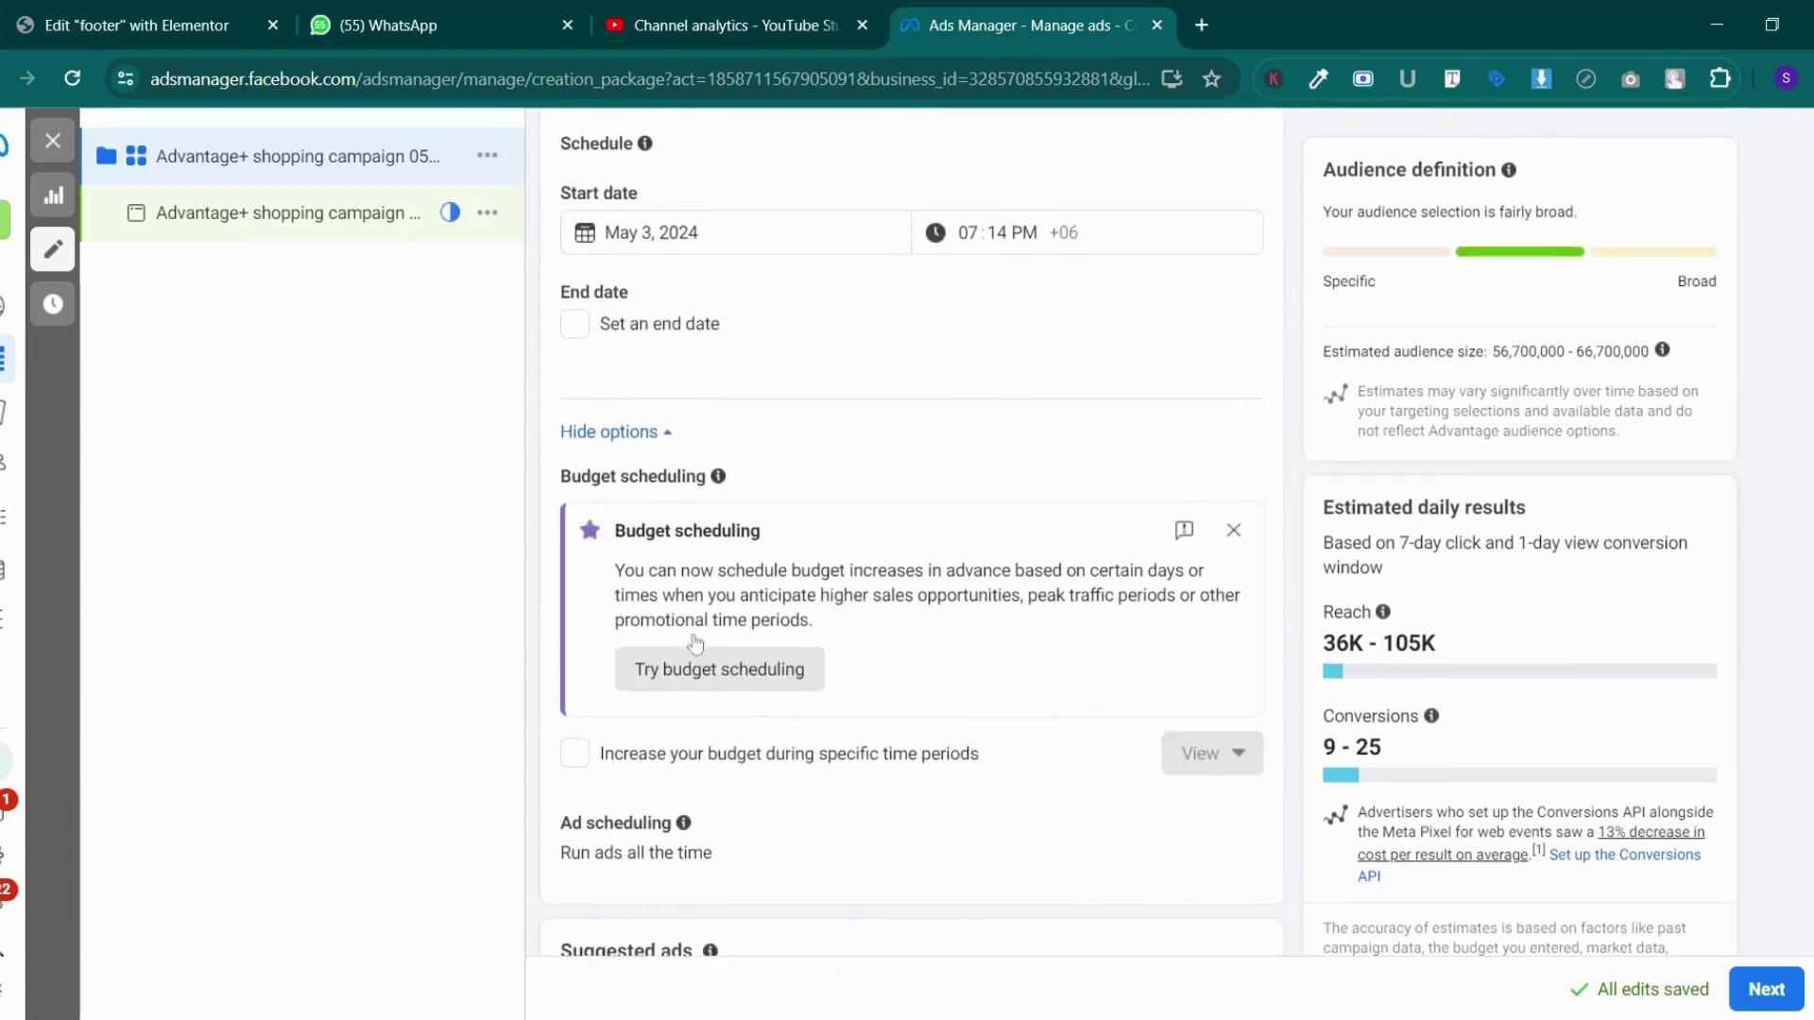
{"action": "scroll", "coordinate": [695, 645], "scroll_direction": "up", "scroll_amount": 15}
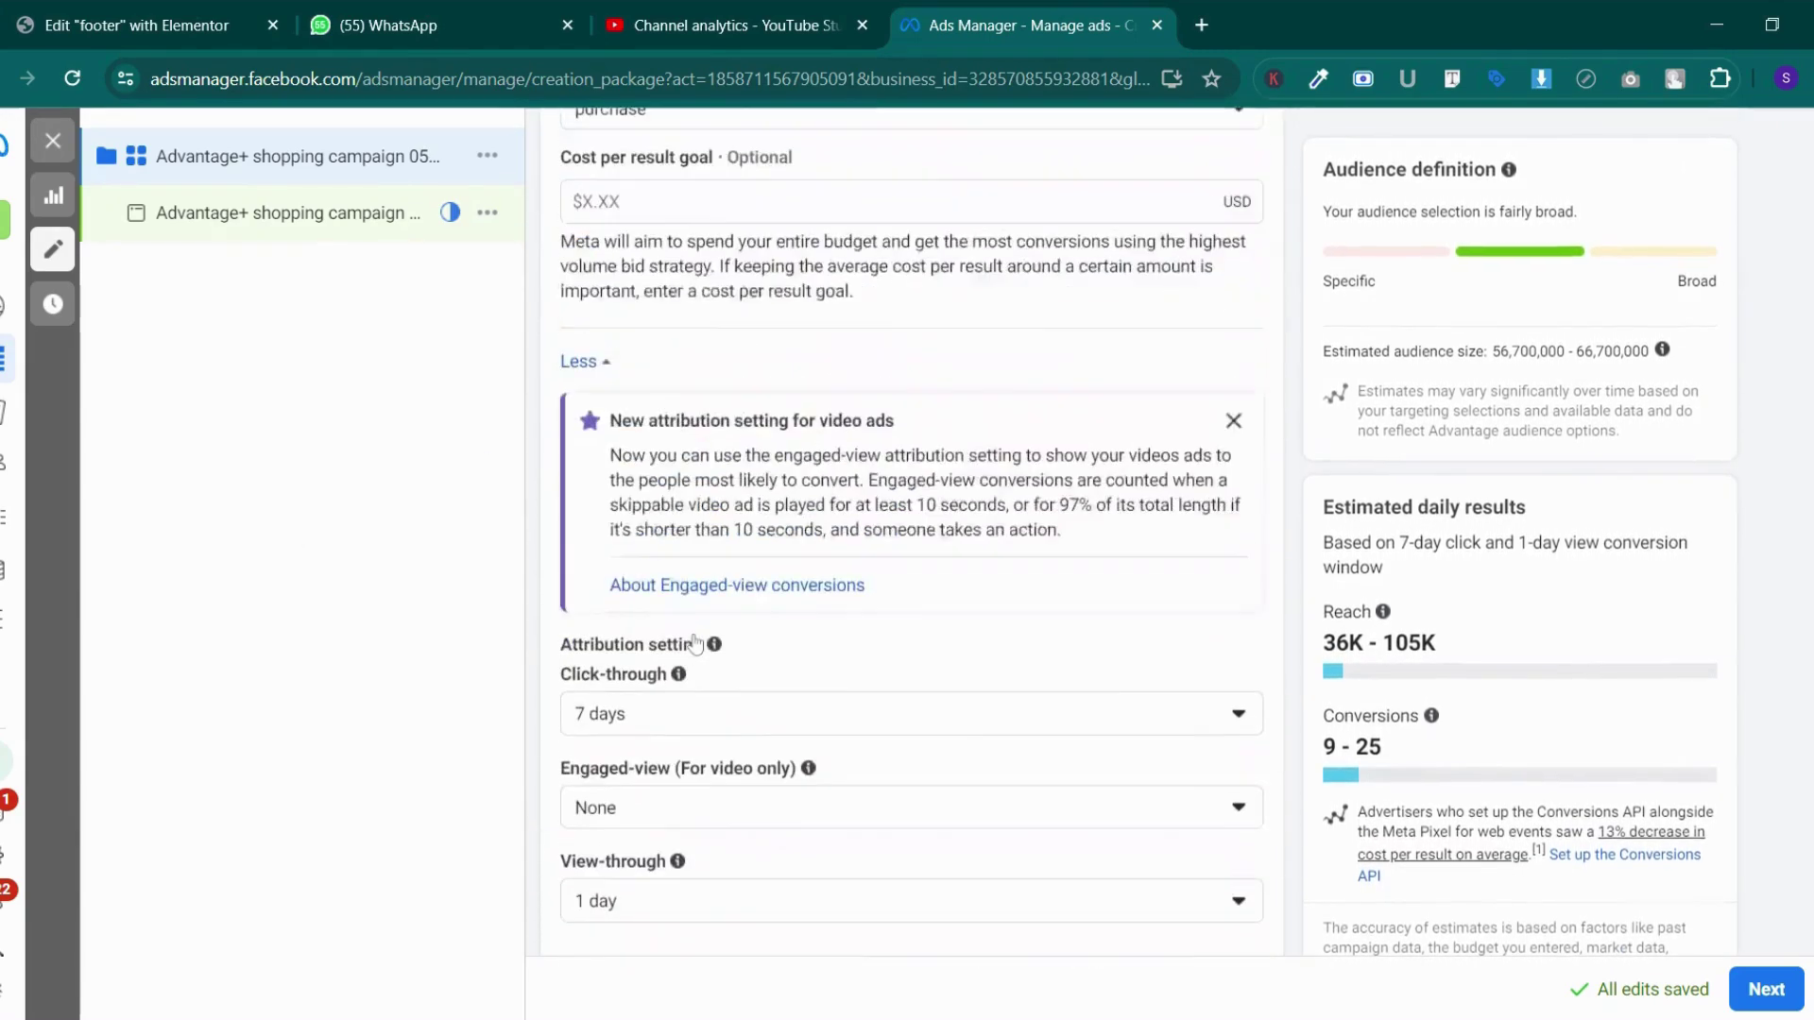
{"action": "scroll", "coordinate": [695, 646], "scroll_direction": "up", "scroll_amount": 5}
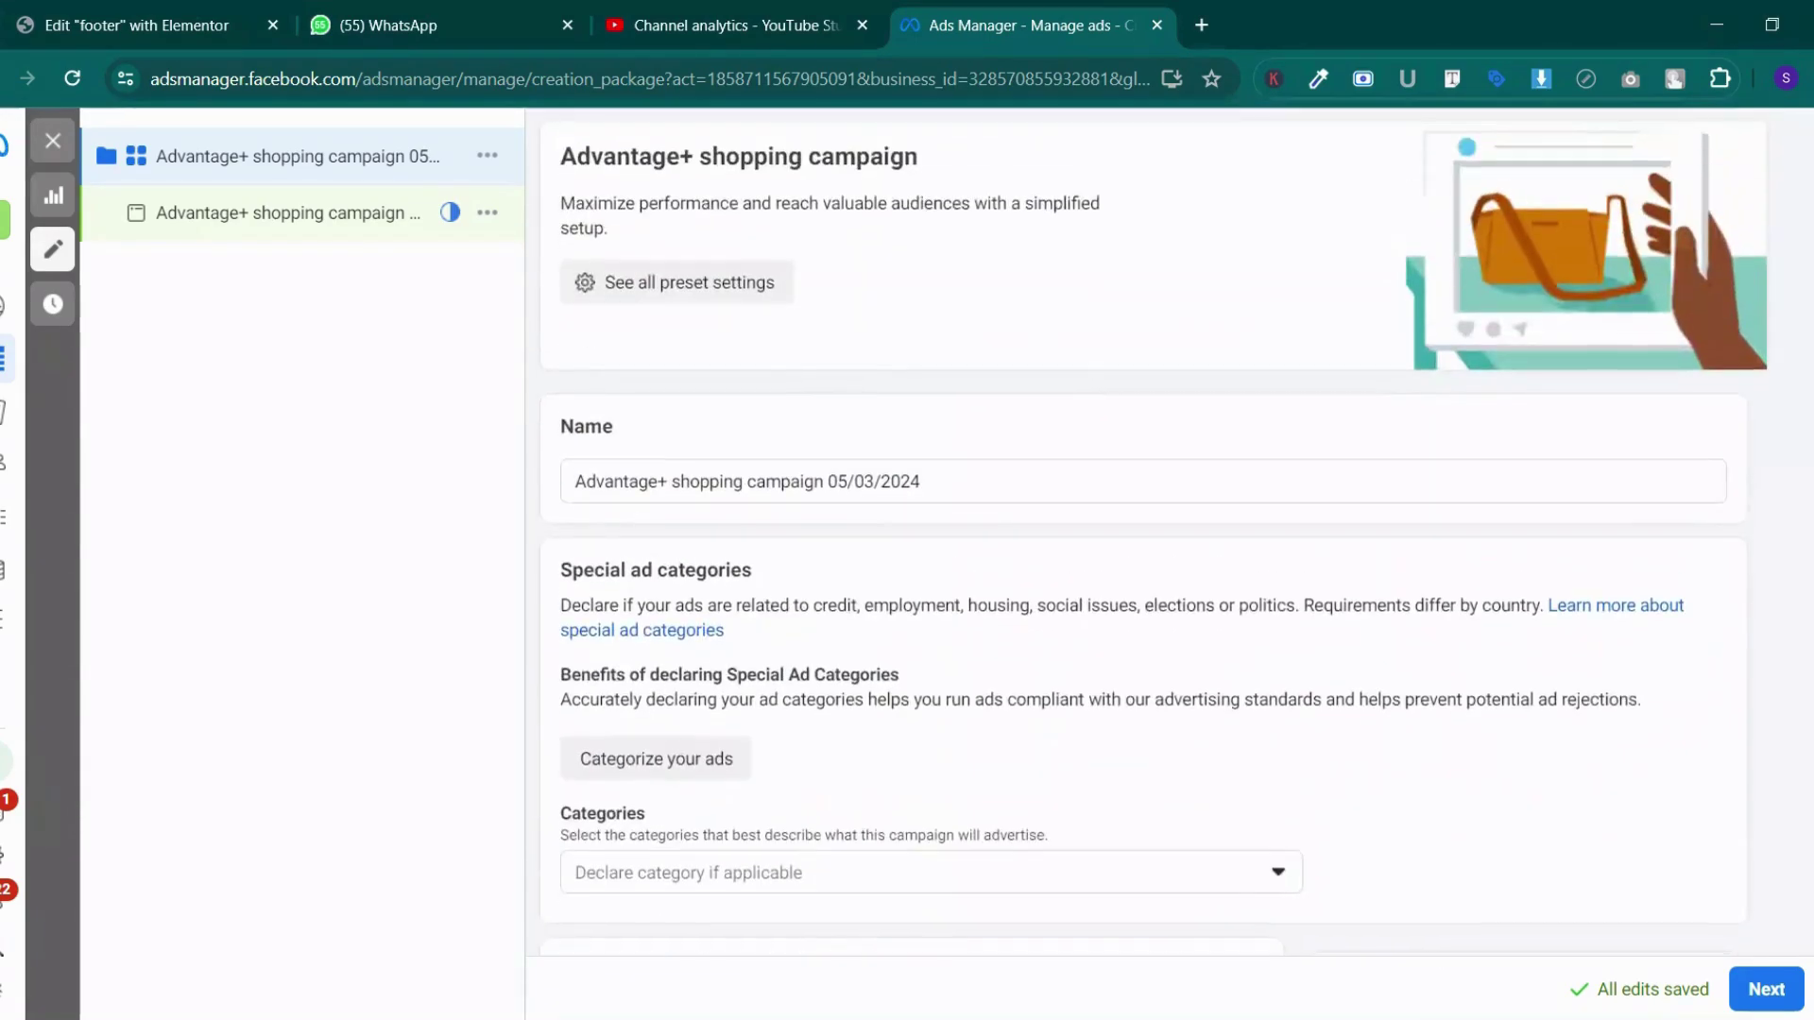
{"action": "left_click", "coordinate": [711, 642]}
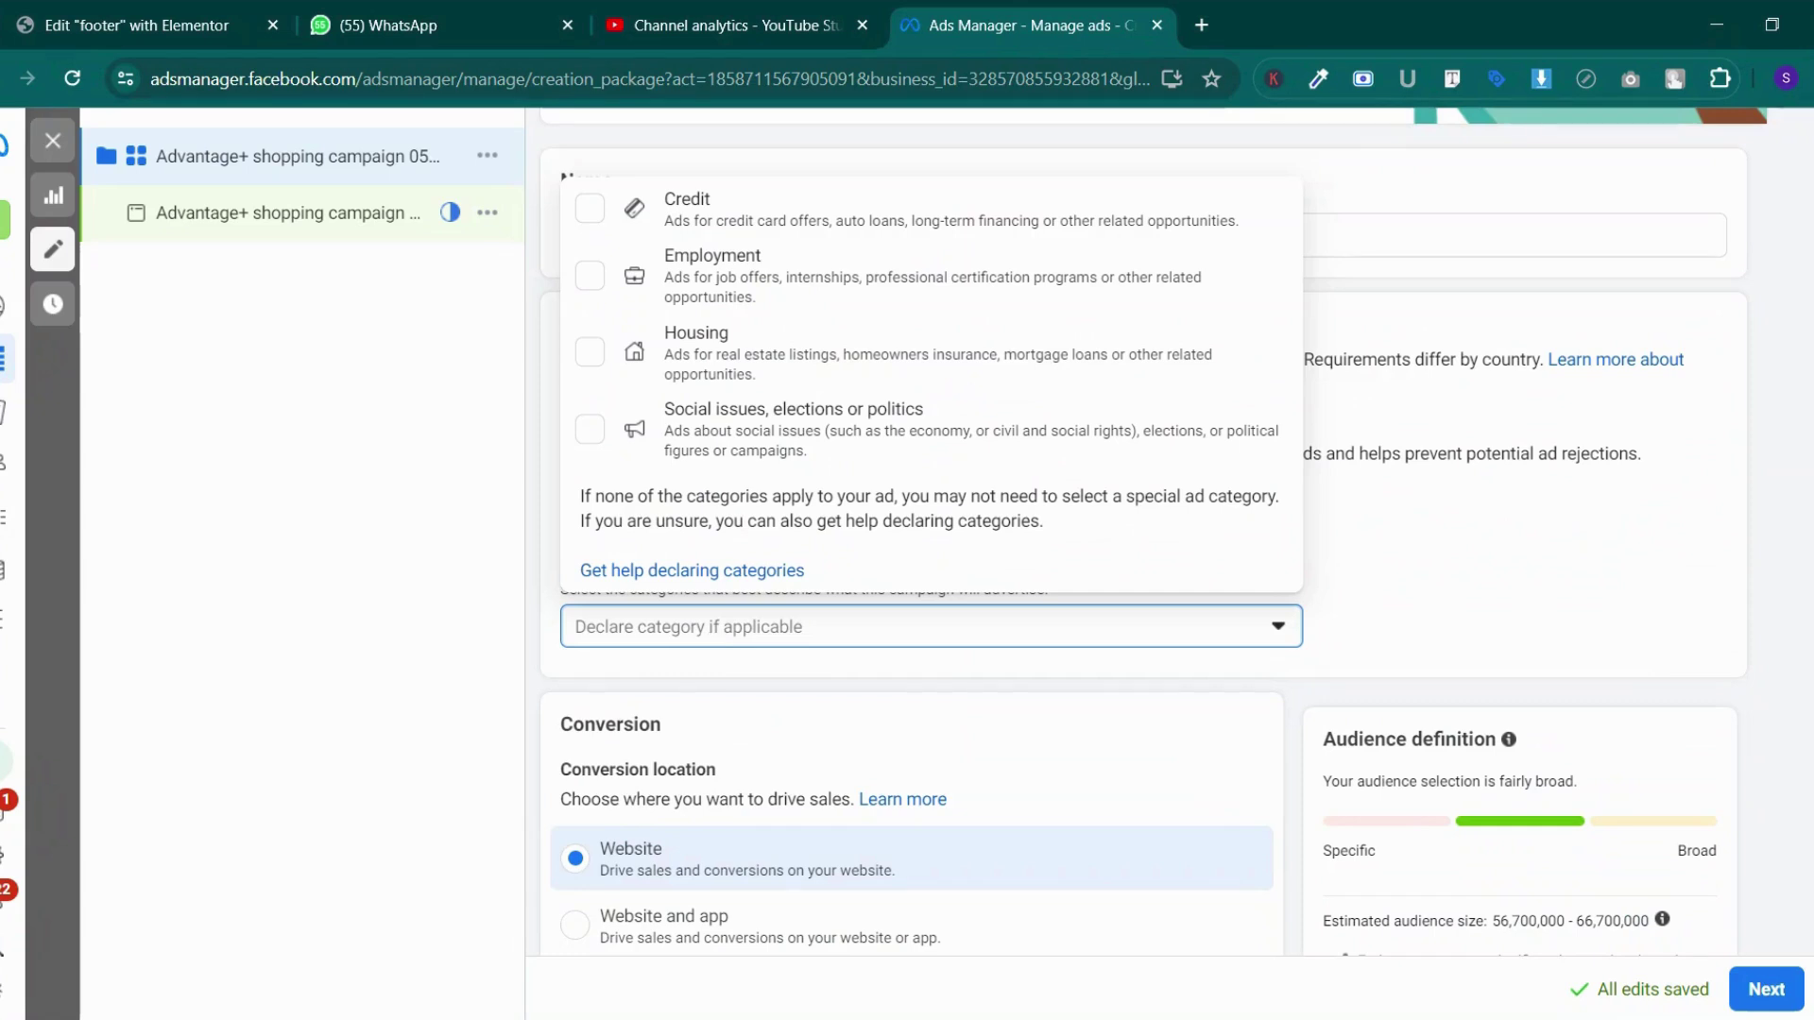
{"action": "left_click", "coordinate": [1391, 584]}
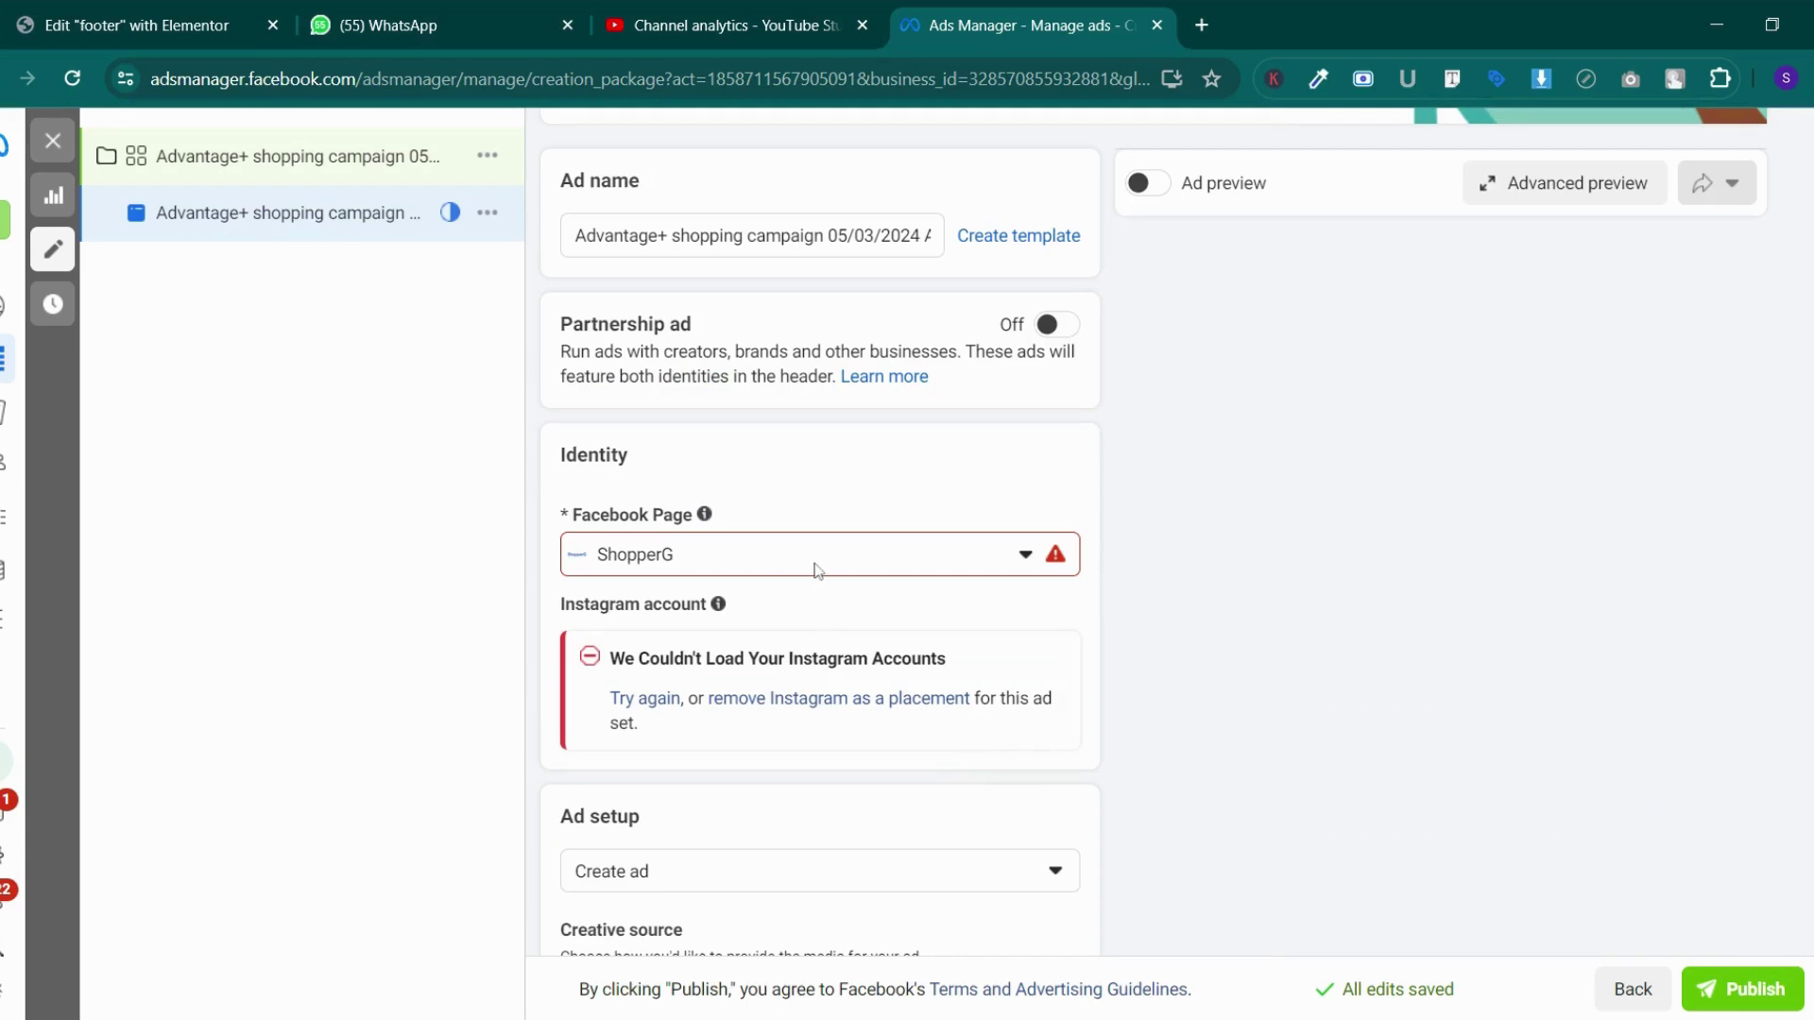
Step: Set the ad's Facebook Page identity to 2XL
{"action": "left_click", "coordinate": [819, 567]}
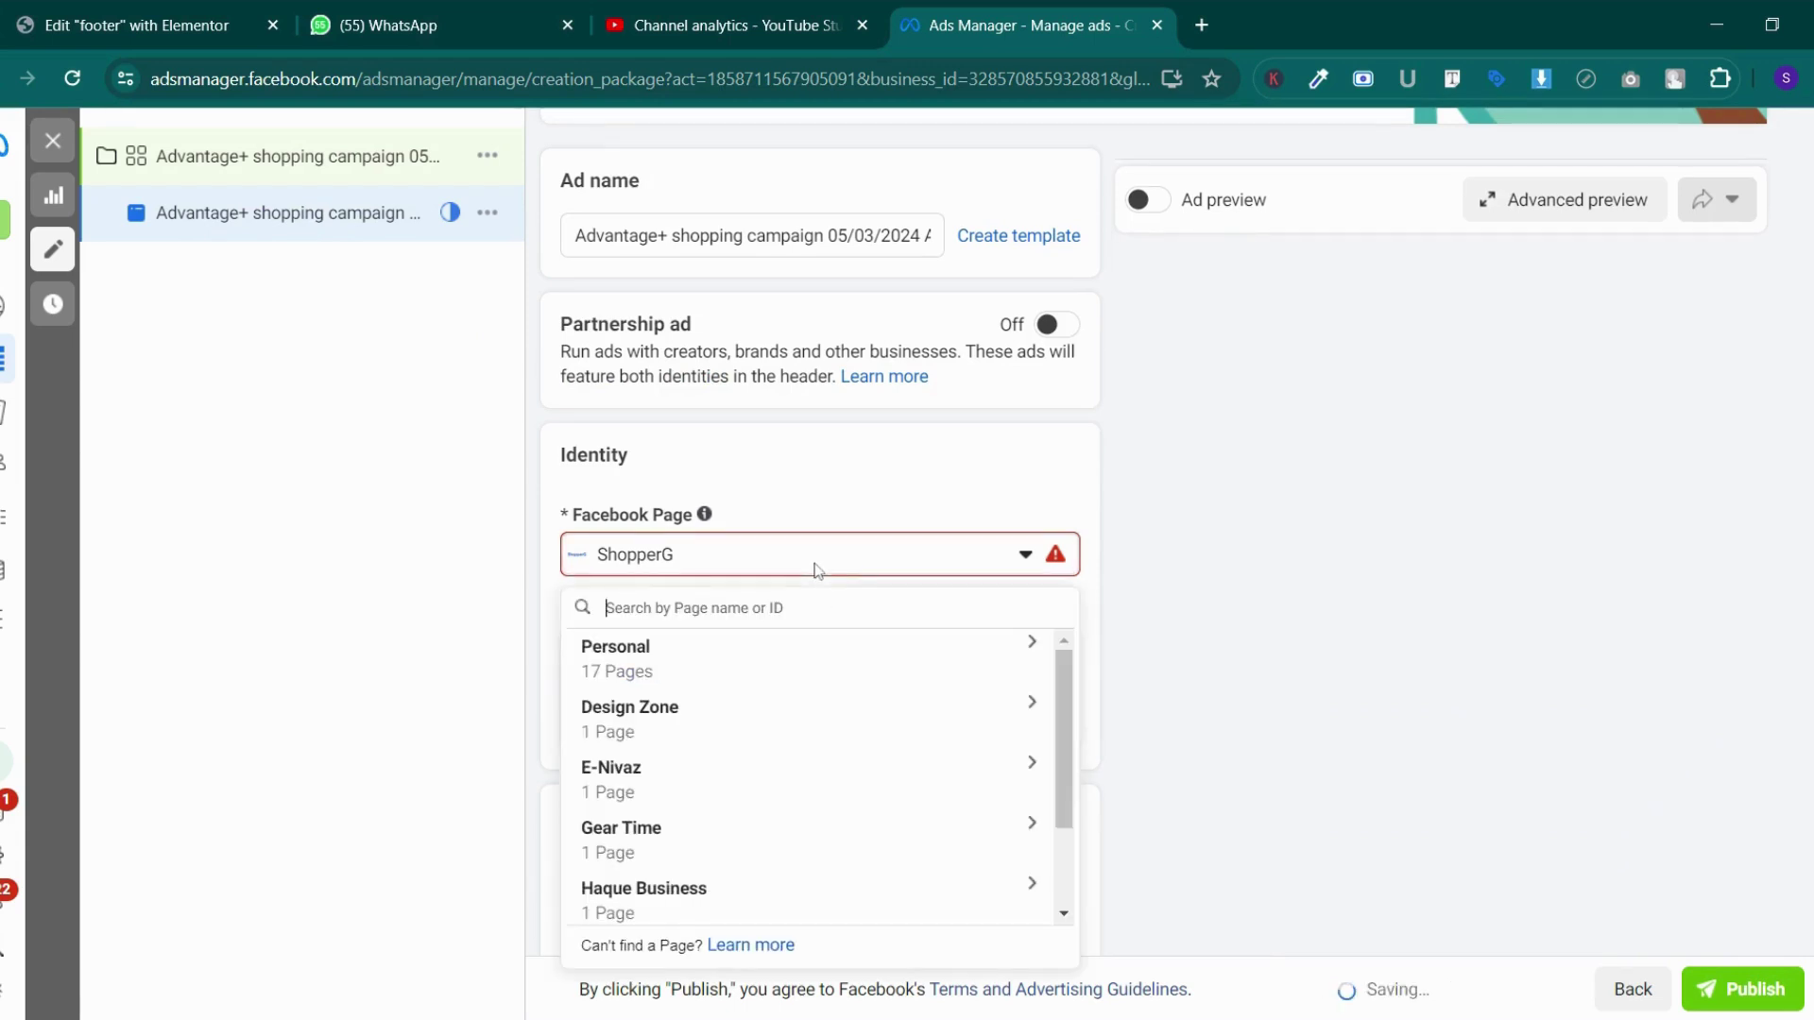
{"action": "scroll", "coordinate": [749, 684], "scroll_direction": "down", "scroll_amount": 2}
{"action": "scroll", "coordinate": [753, 687], "scroll_direction": "up", "scroll_amount": 3}
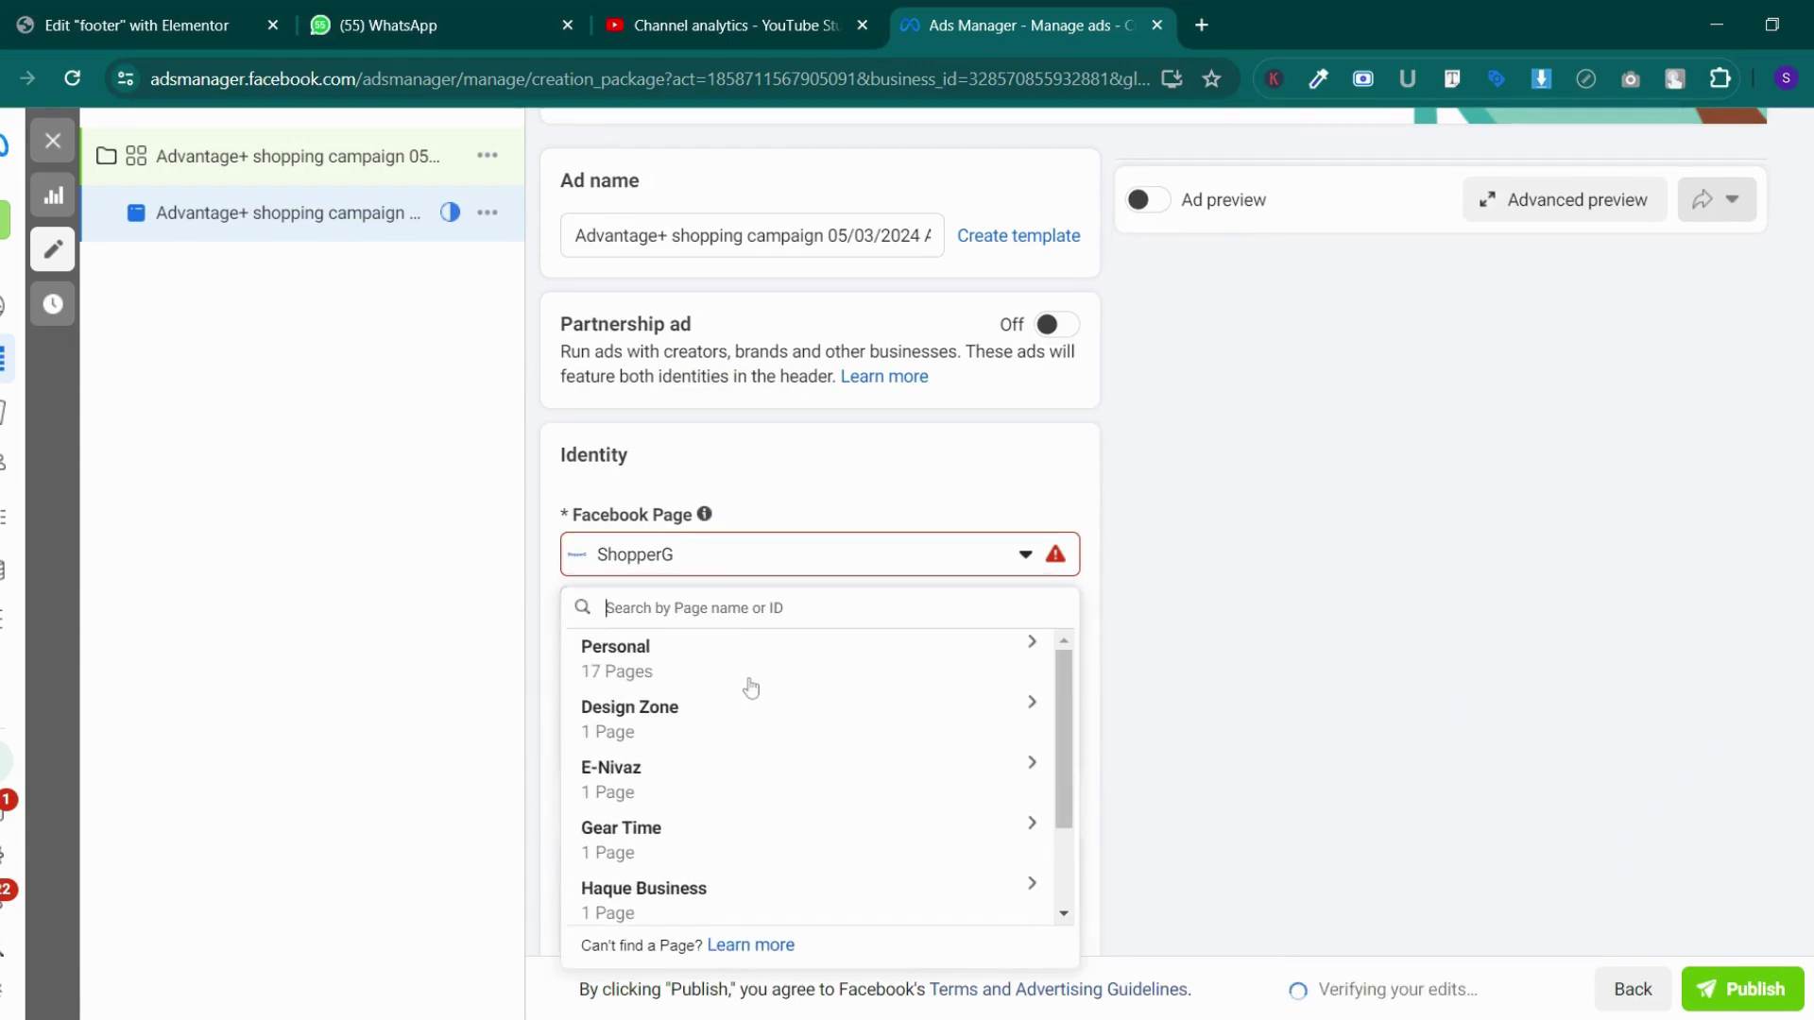
{"action": "left_click", "coordinate": [751, 670]}
{"action": "key", "text": "Return"}
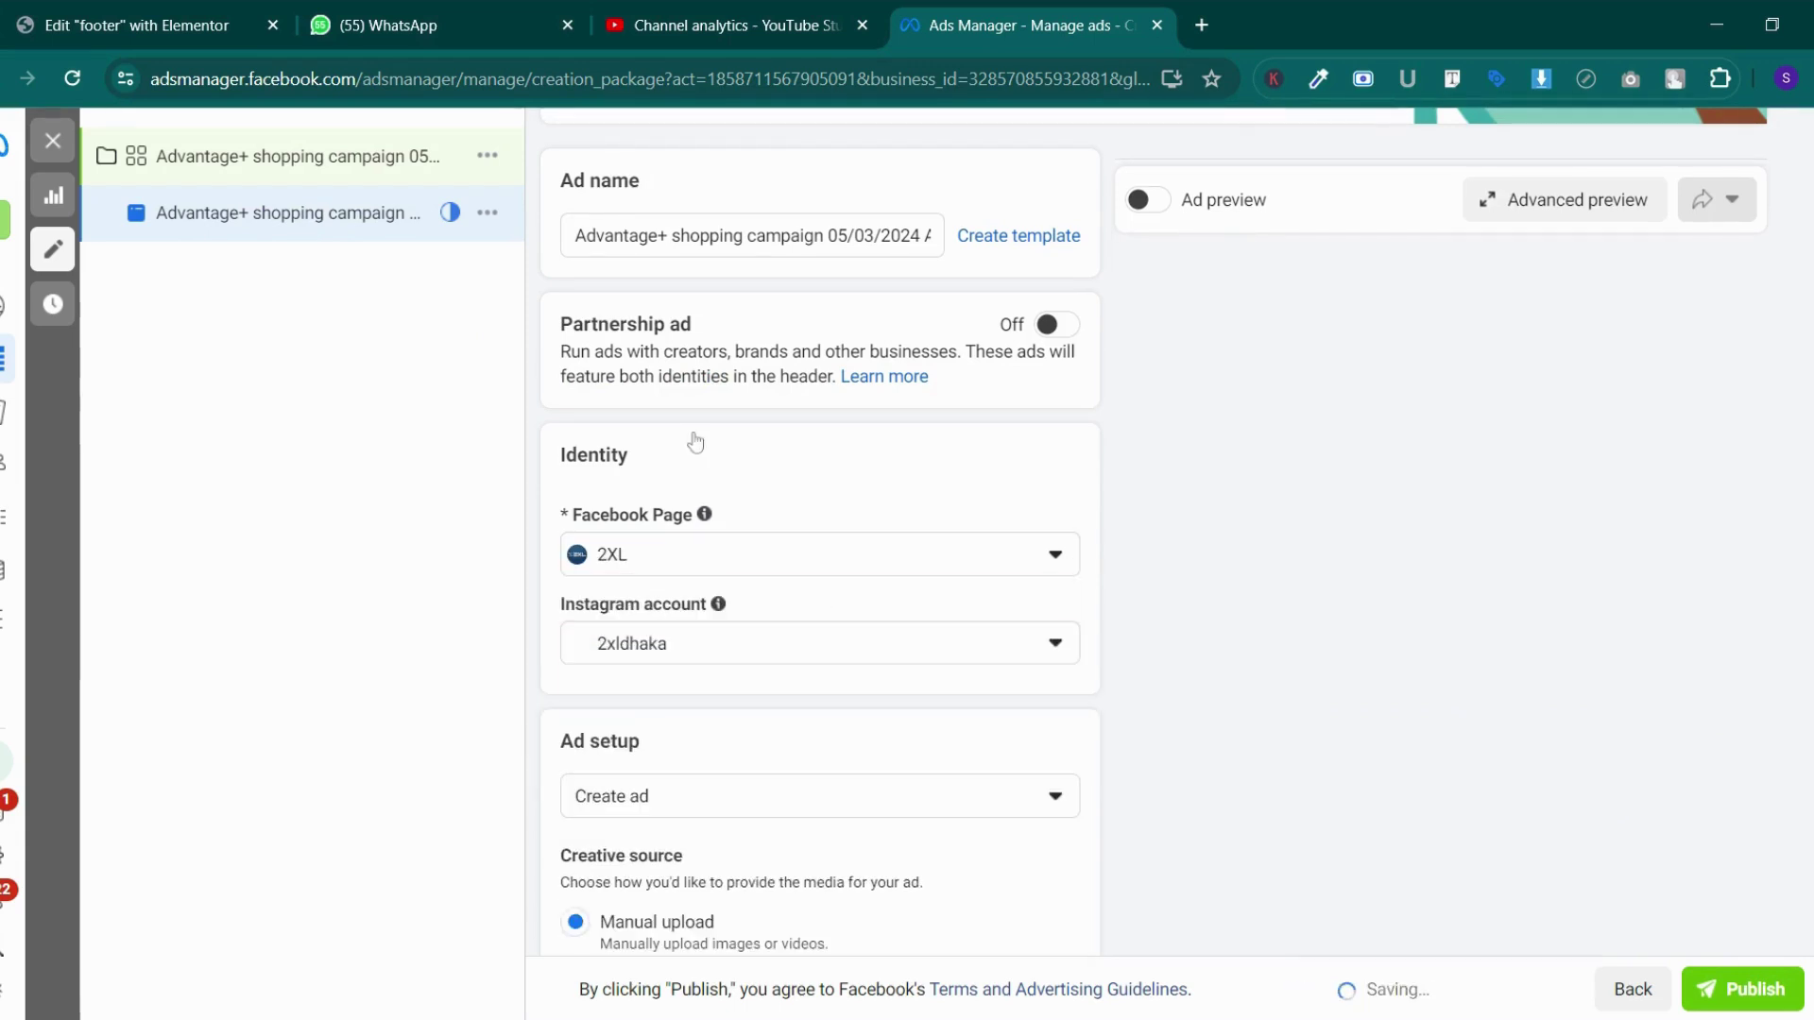
Step: Switch the ad setup from creating a new ad to using an existing post
{"action": "scroll", "coordinate": [699, 520], "scroll_direction": "down", "scroll_amount": 3}
{"action": "scroll", "coordinate": [709, 571], "scroll_direction": "down", "scroll_amount": 4}
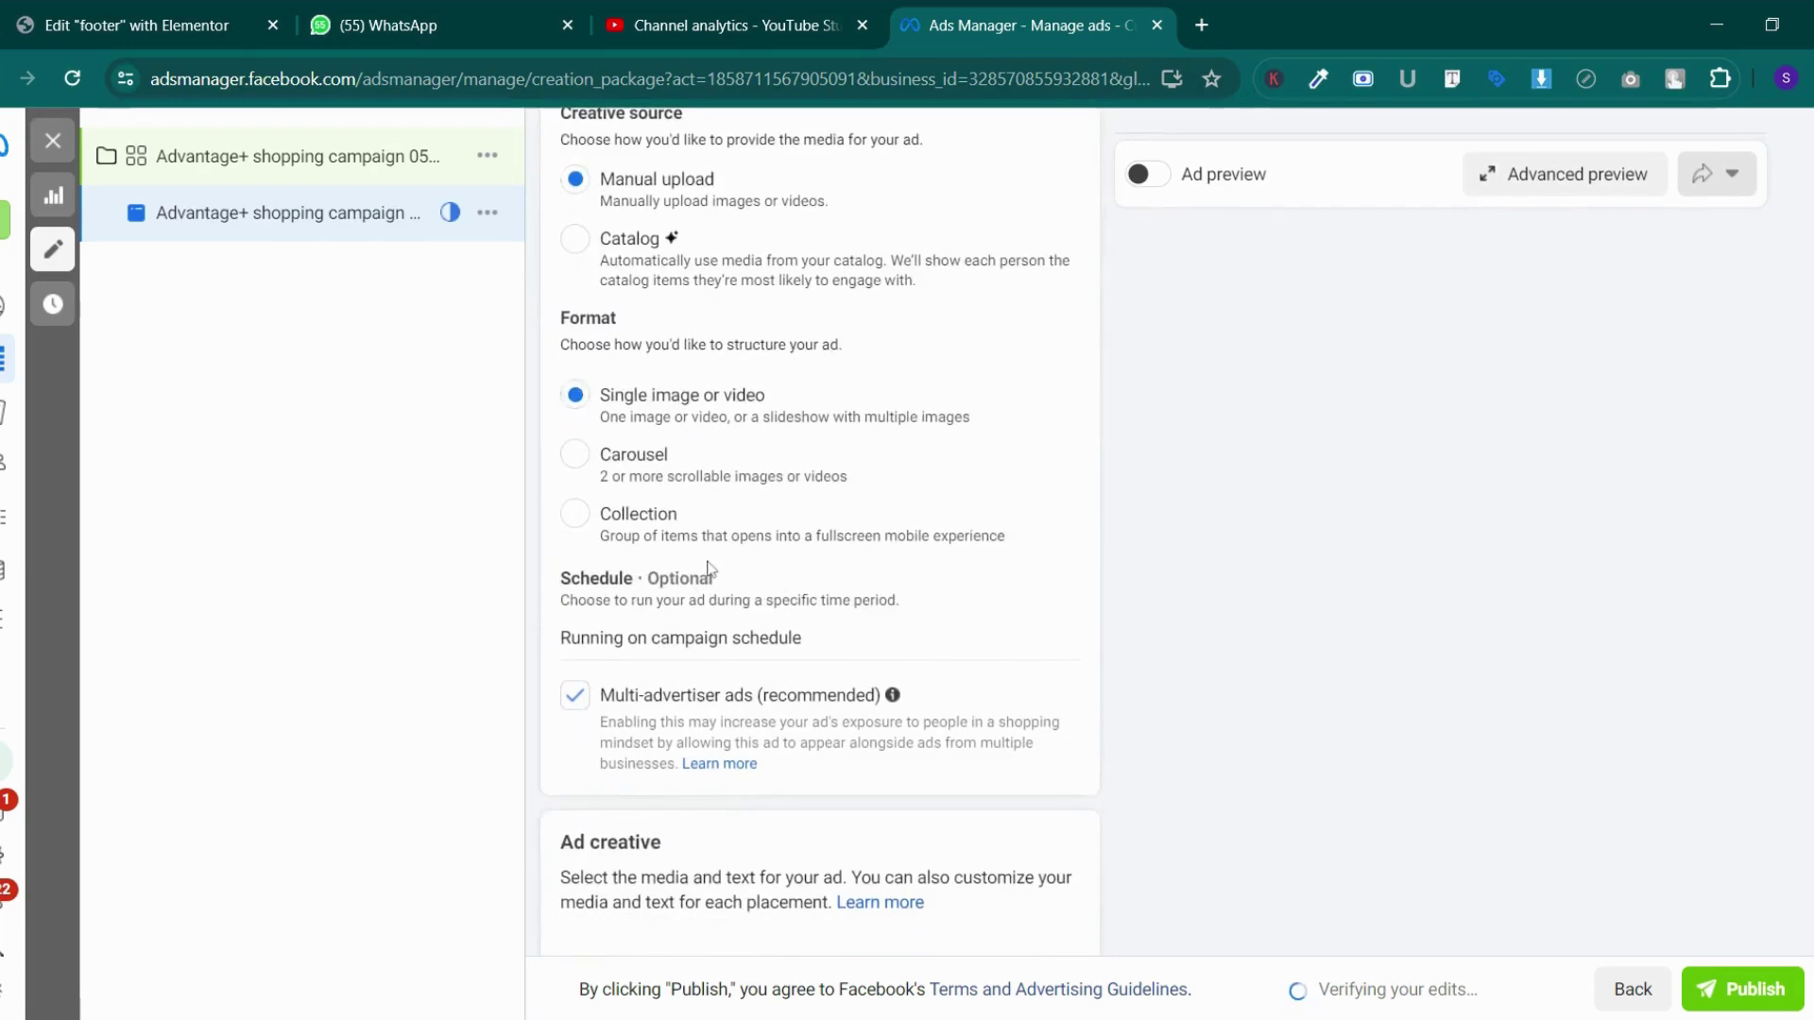
{"action": "scroll", "coordinate": [710, 571], "scroll_direction": "up", "scroll_amount": 5}
{"action": "left_click", "coordinate": [713, 437]}
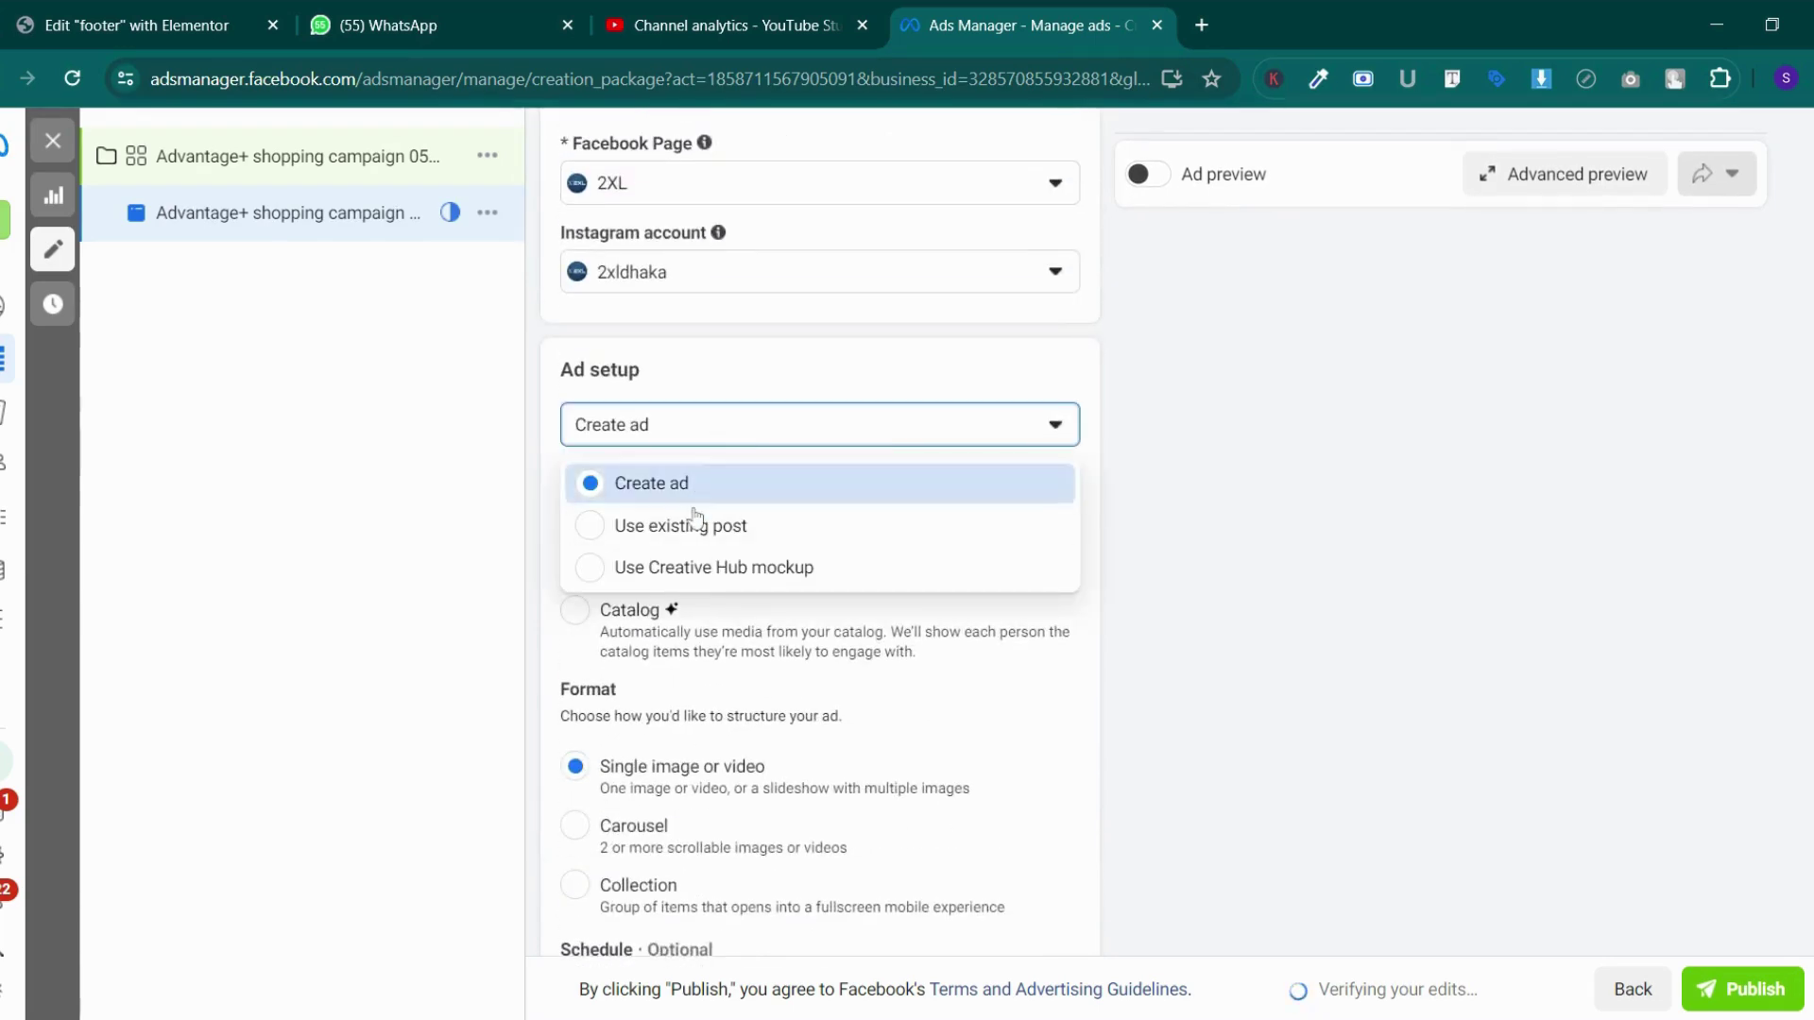
{"action": "key", "text": "Return"}
Step: Open the post selection for the ad creative and browse the Page's Facebook posts for a suitable one to advertise
{"action": "scroll", "coordinate": [776, 737], "scroll_direction": "down", "scroll_amount": 1}
{"action": "scroll", "coordinate": [779, 734], "scroll_direction": "down", "scroll_amount": 3}
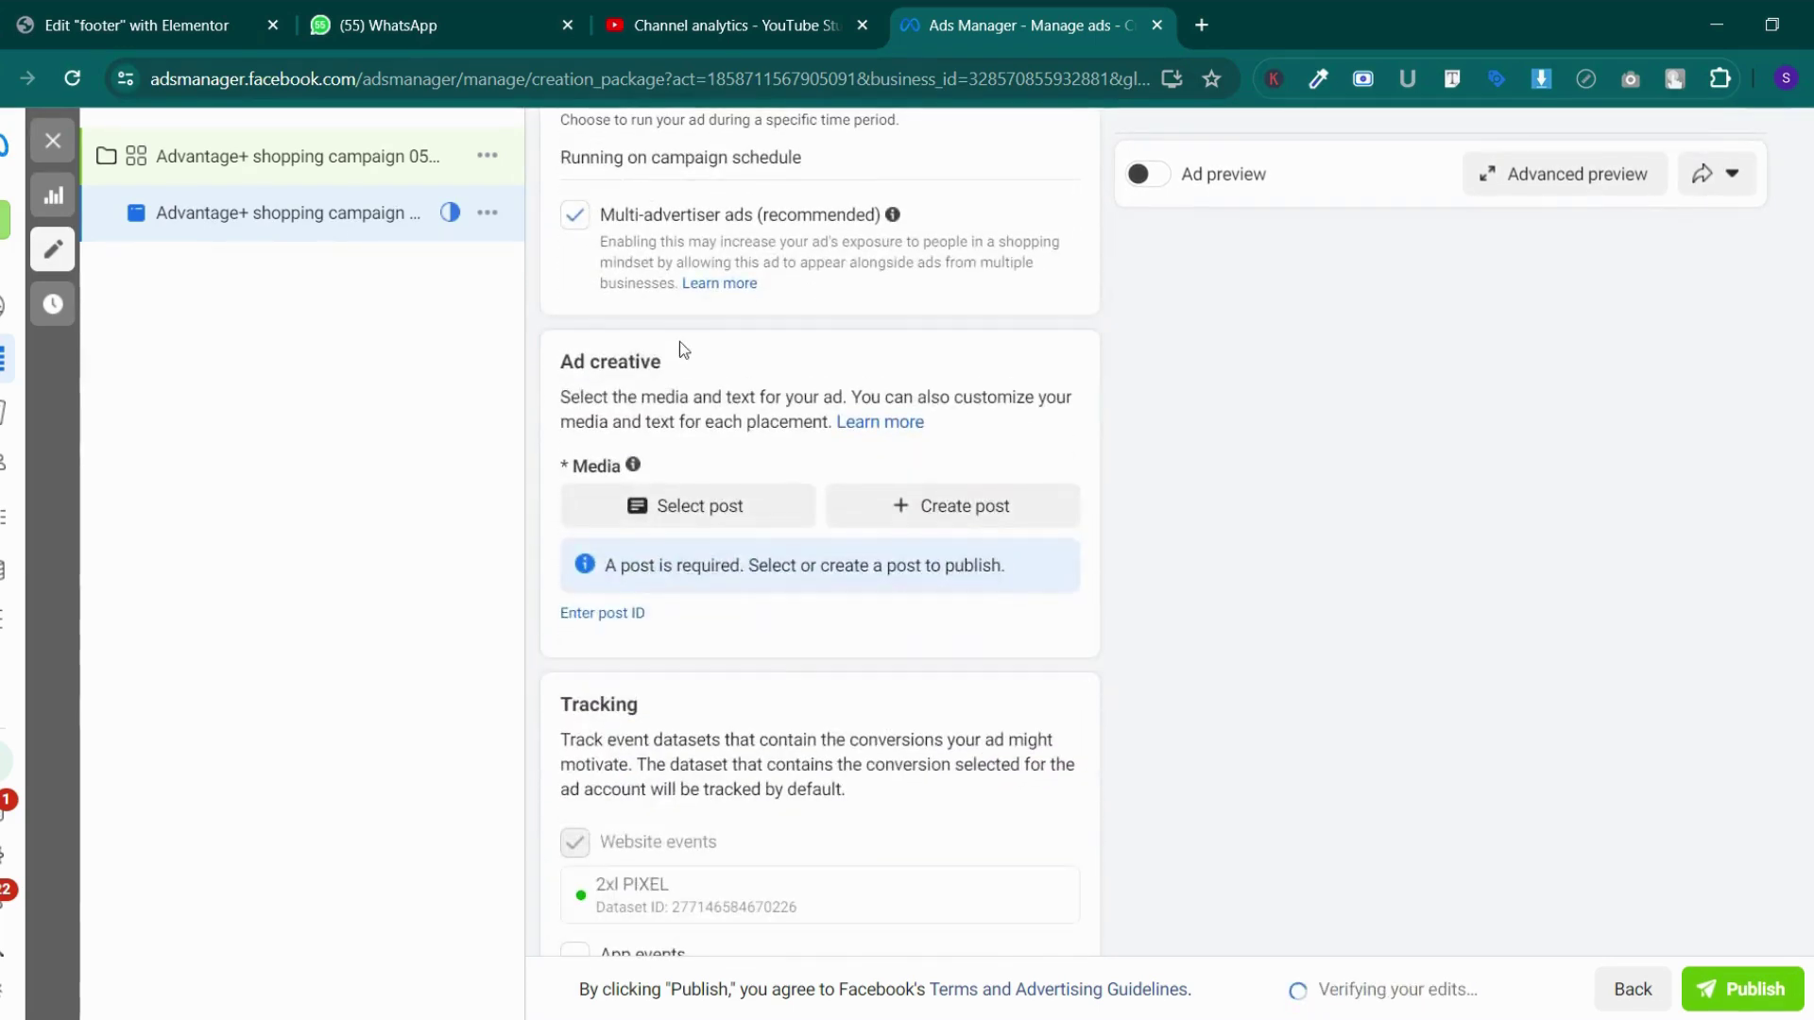
{"action": "left_click", "coordinate": [707, 516]}
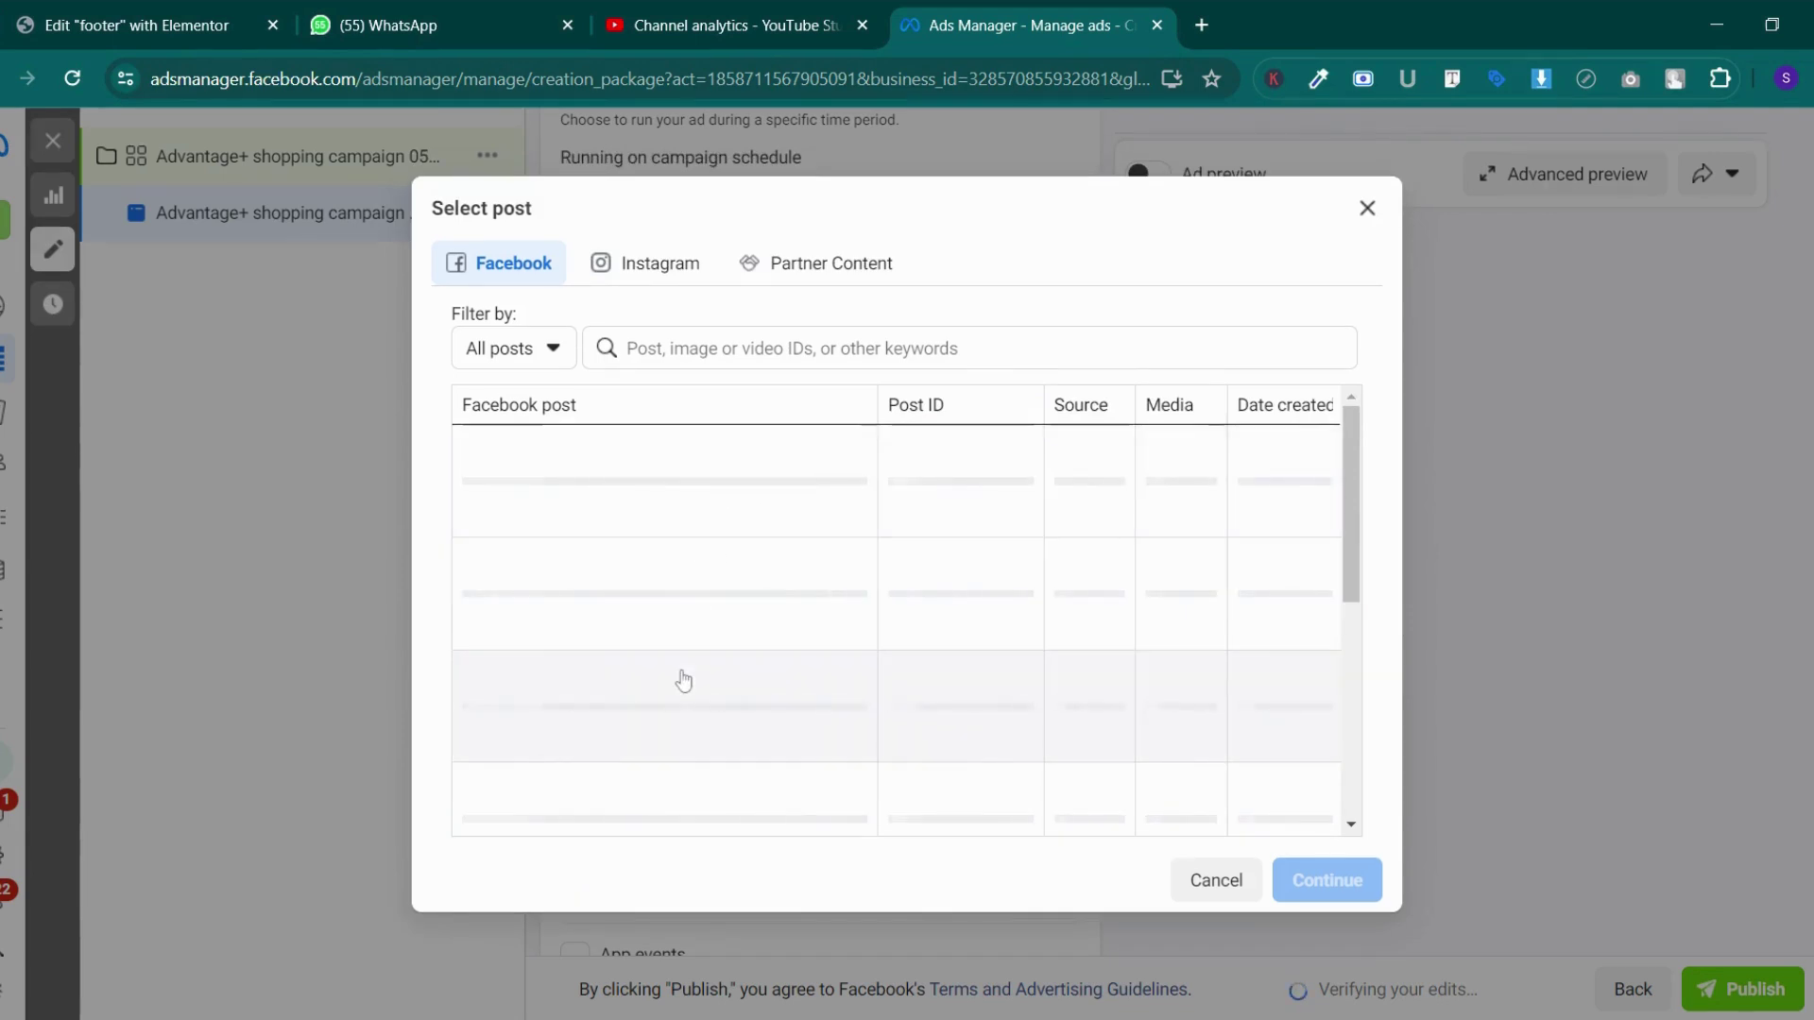
{"action": "scroll", "coordinate": [687, 639], "scroll_direction": "down", "scroll_amount": 9}
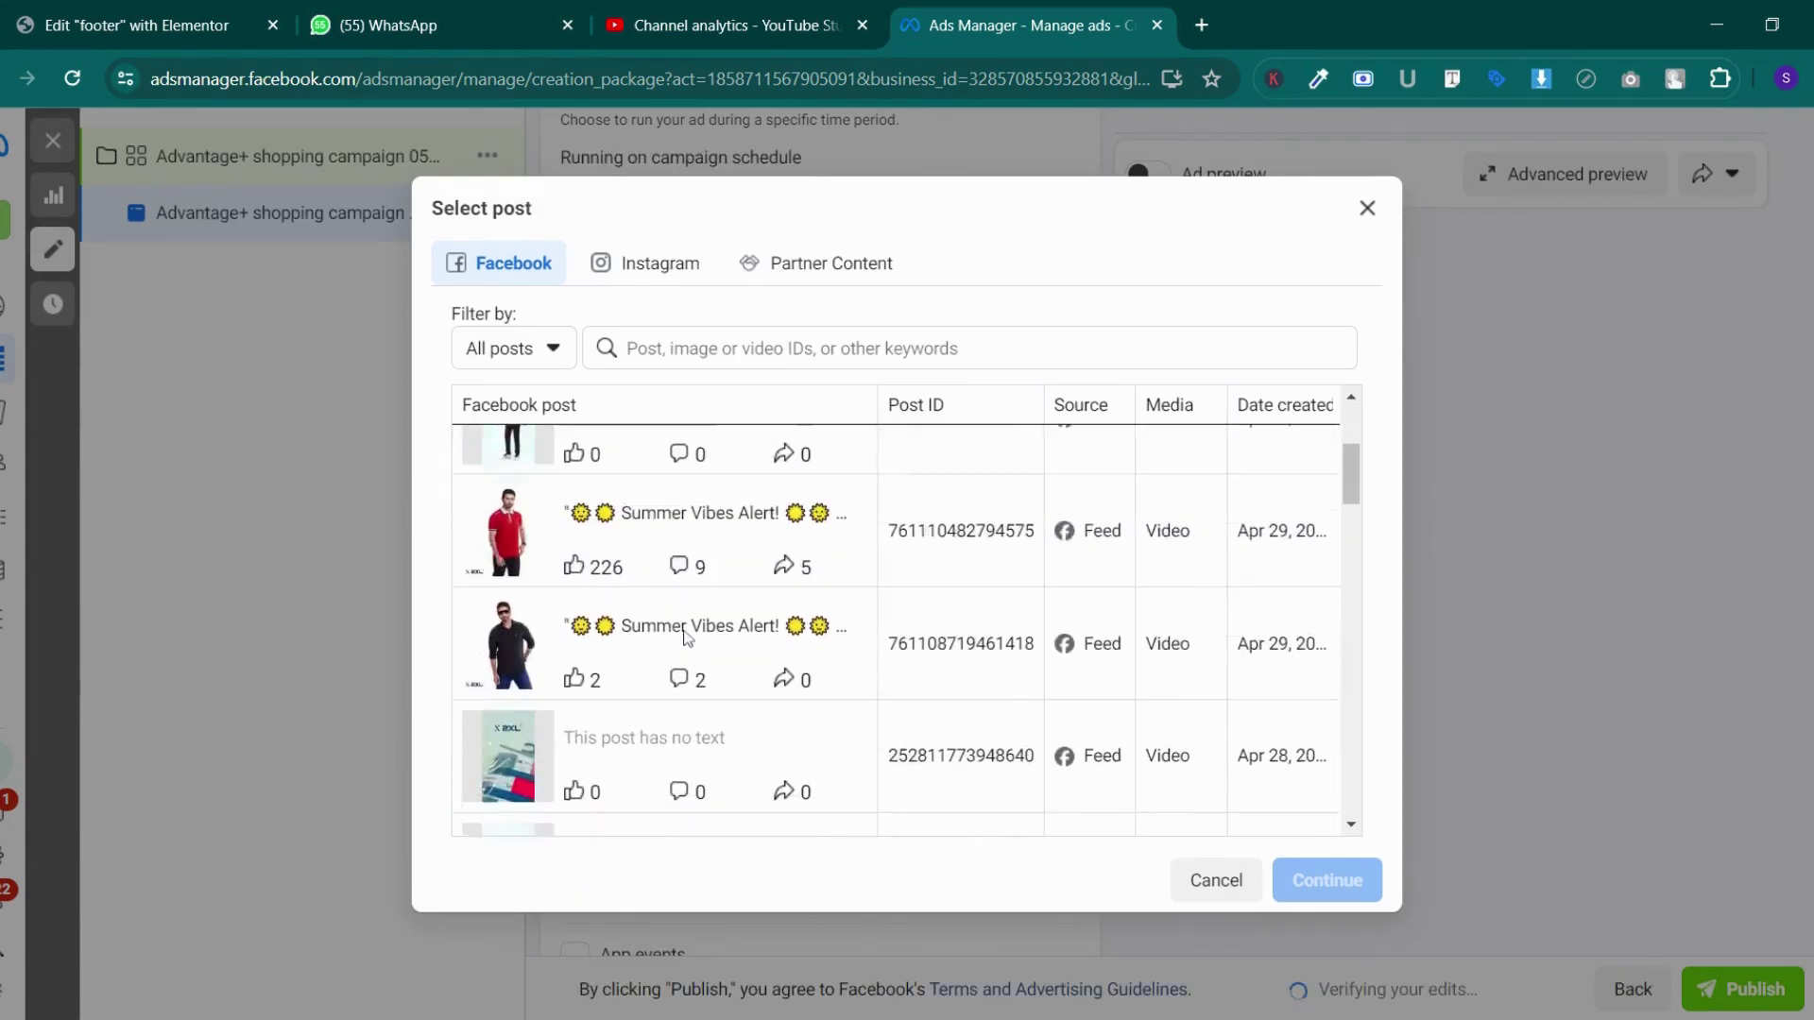
{"action": "scroll", "coordinate": [687, 640], "scroll_direction": "down", "scroll_amount": 4}
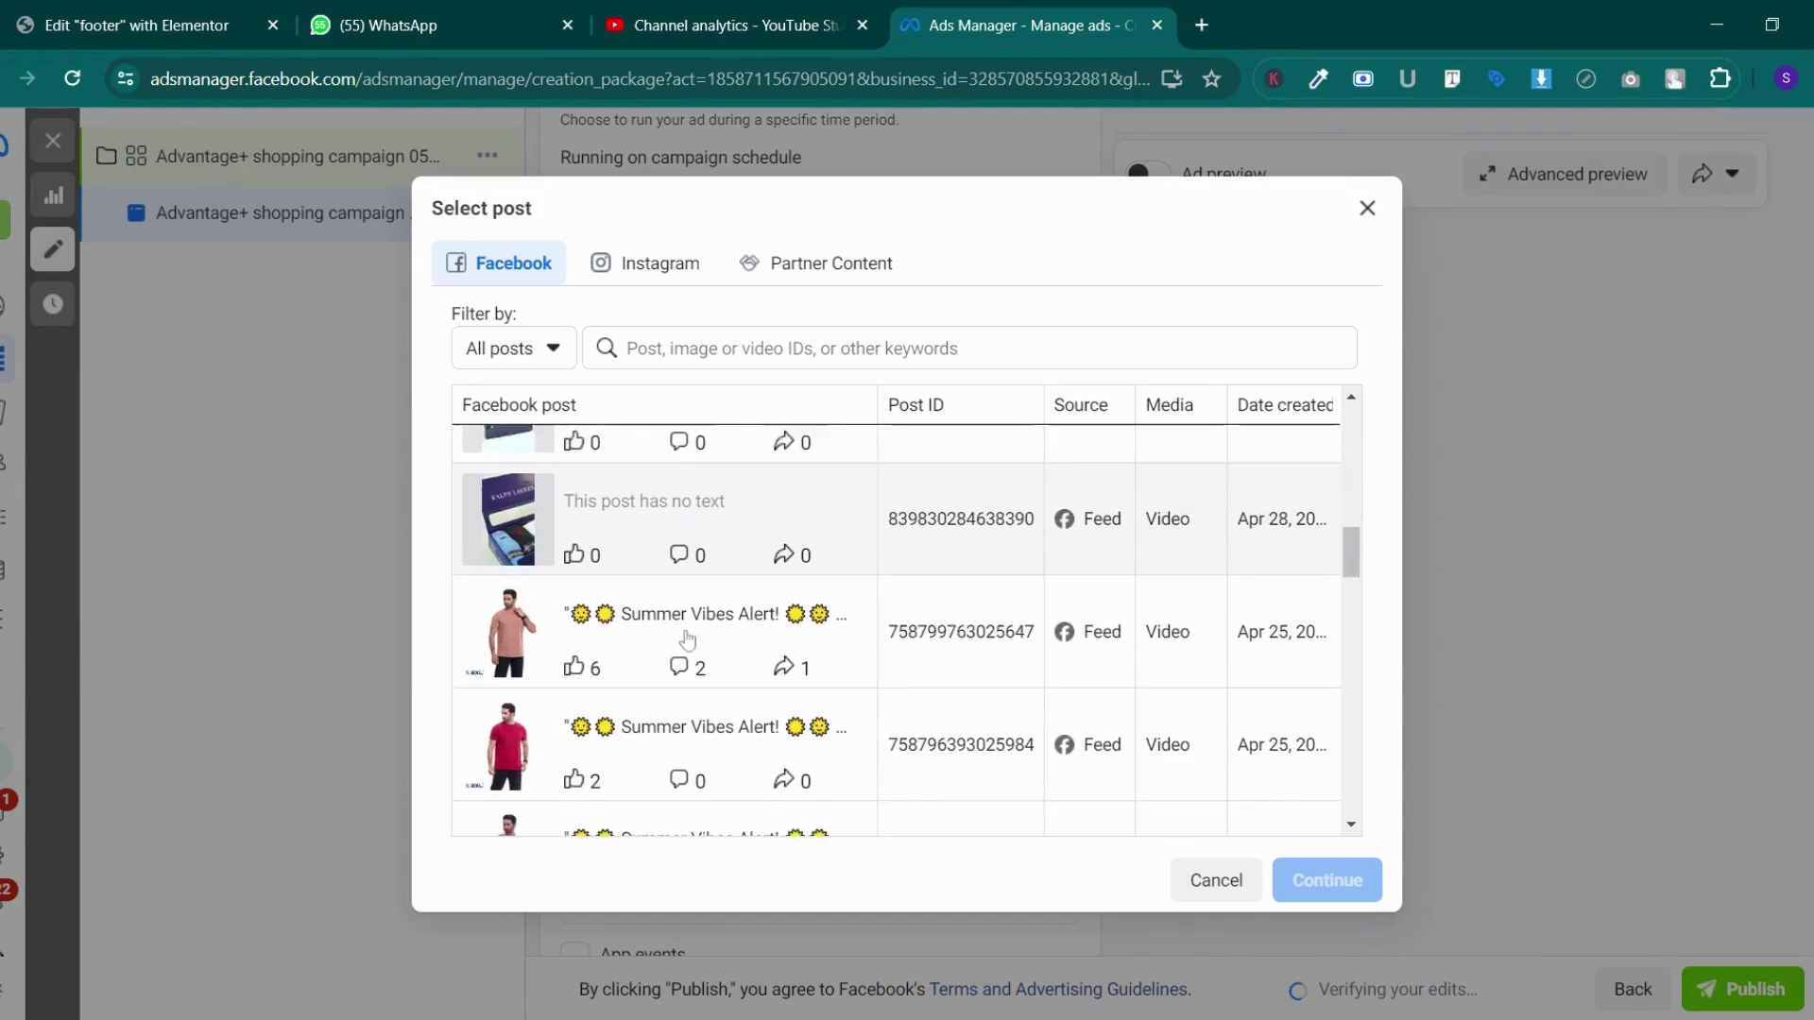
{"action": "scroll", "coordinate": [686, 640], "scroll_direction": "down", "scroll_amount": 2}
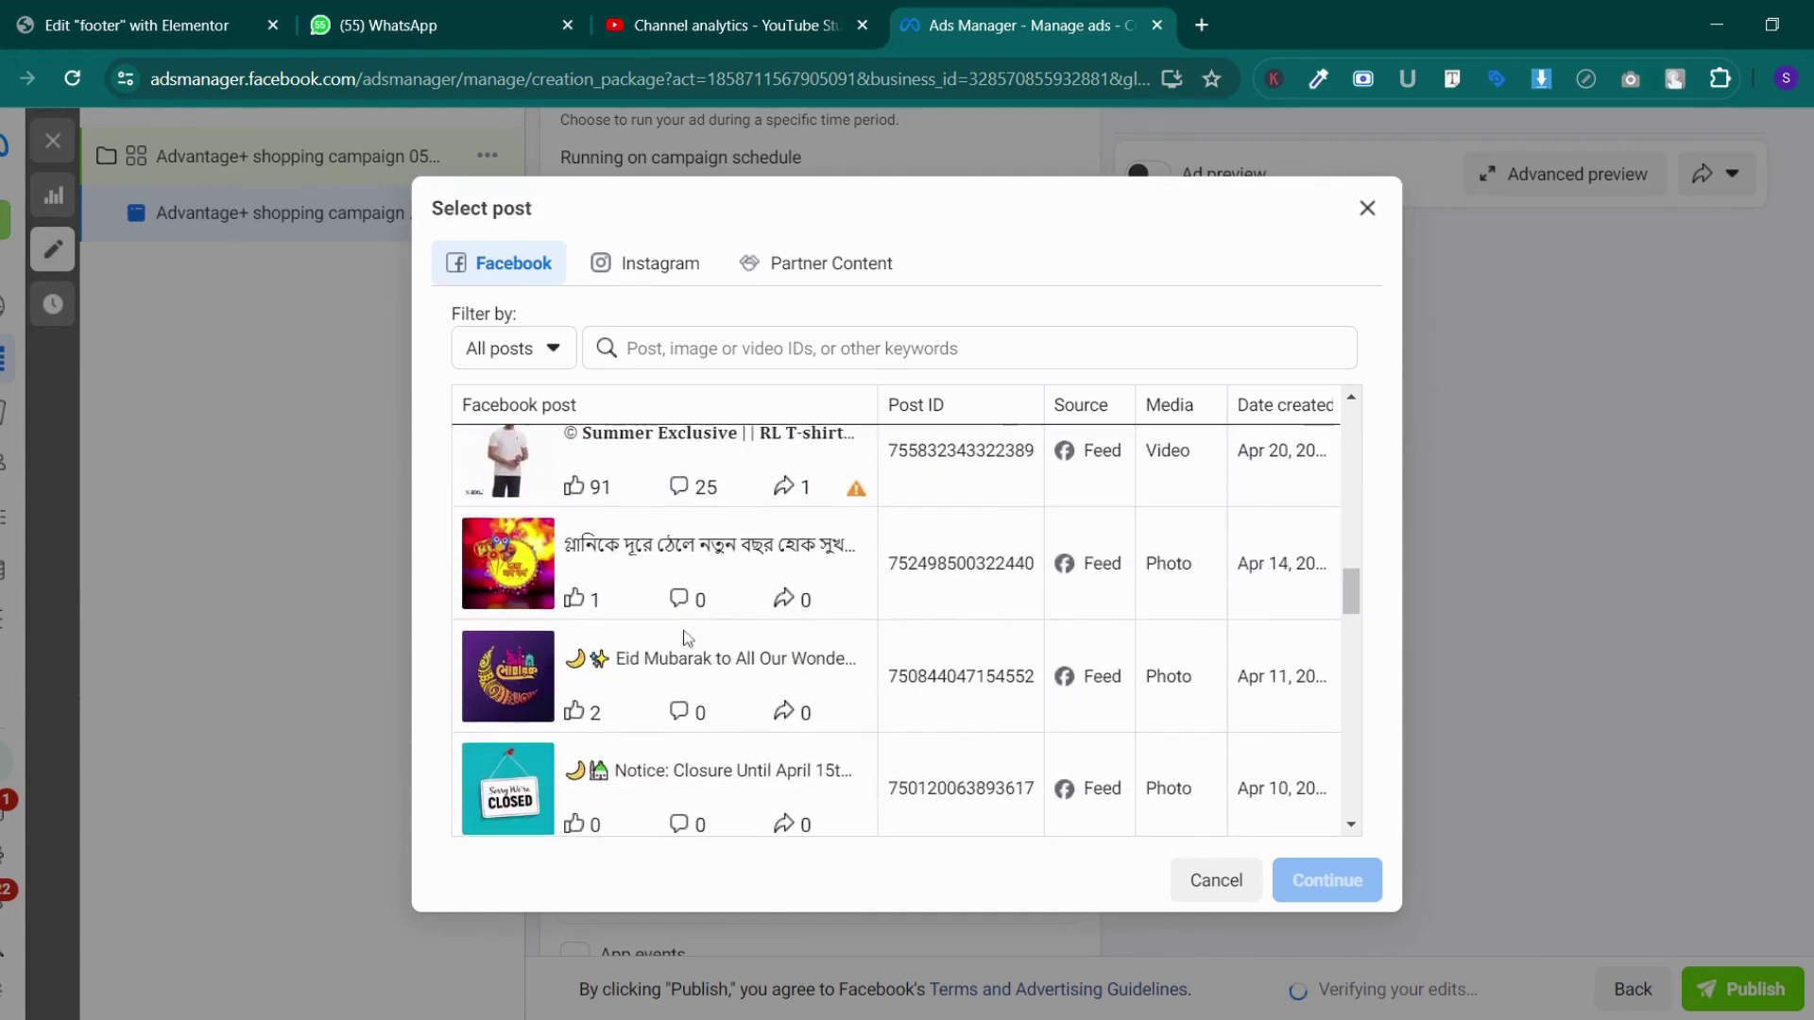
{"action": "scroll", "coordinate": [677, 548], "scroll_direction": "up", "scroll_amount": 6}
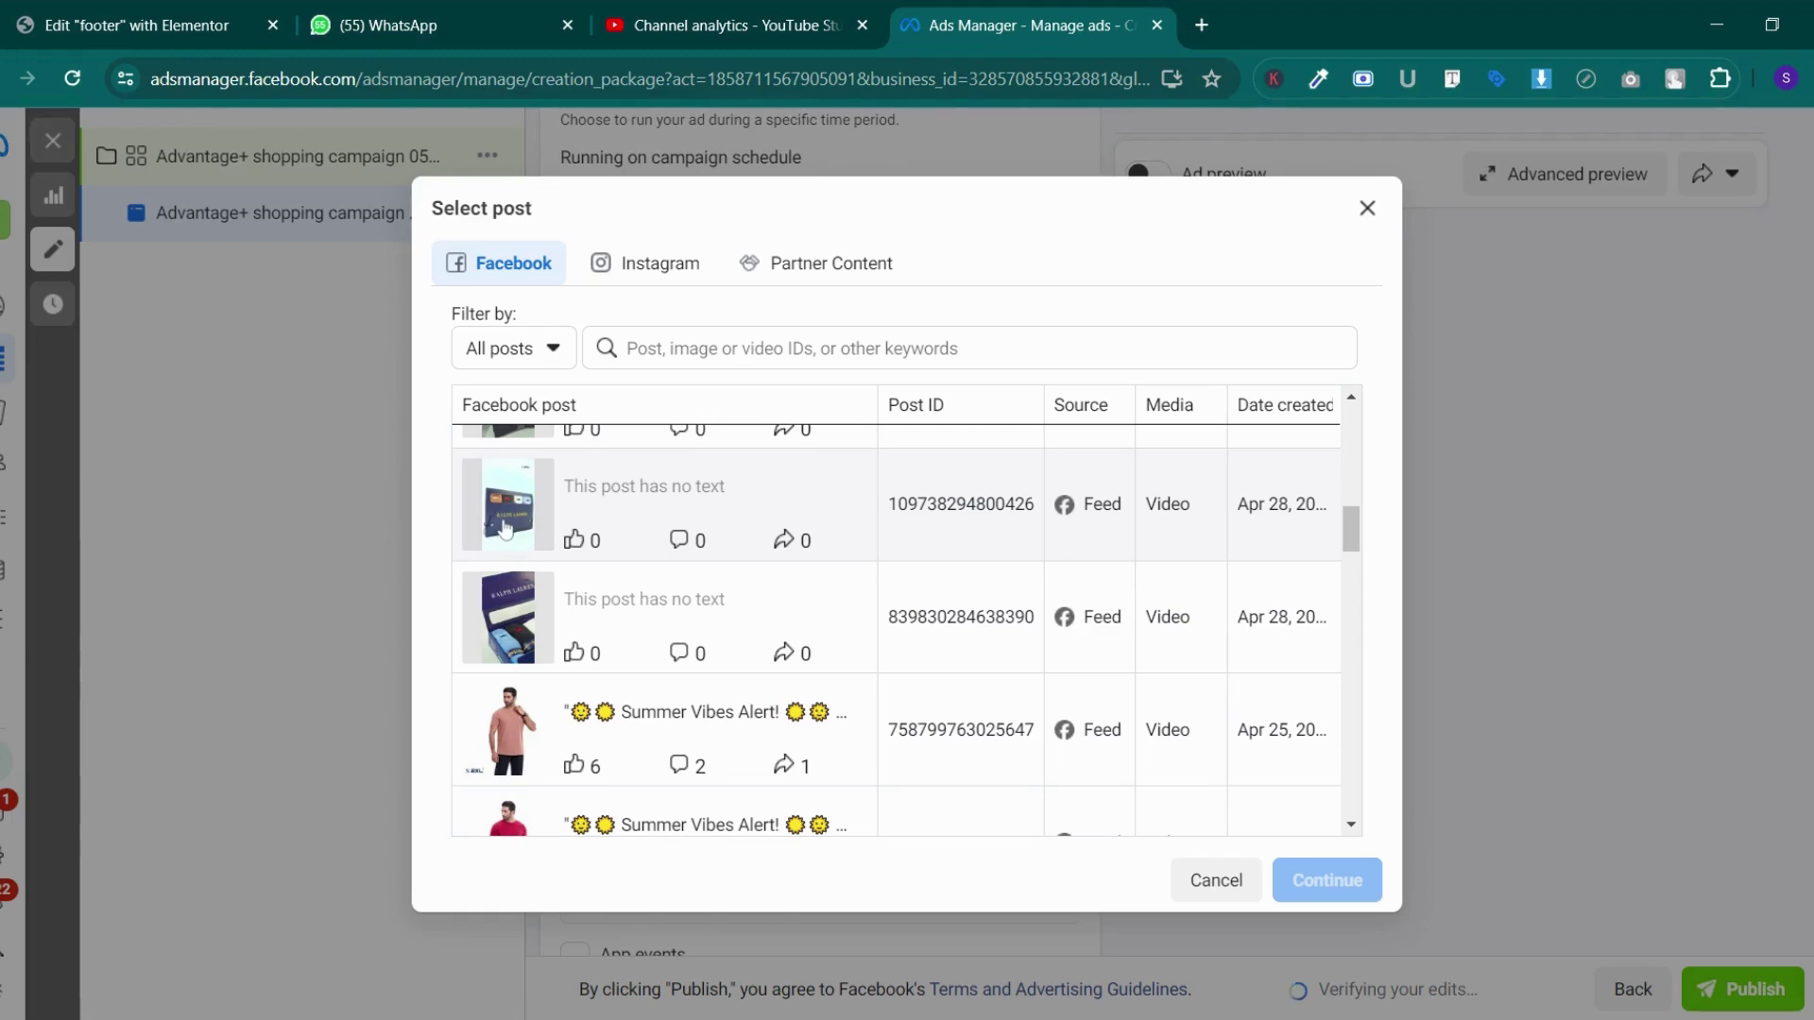
{"action": "scroll", "coordinate": [498, 614], "scroll_direction": "up", "scroll_amount": 4}
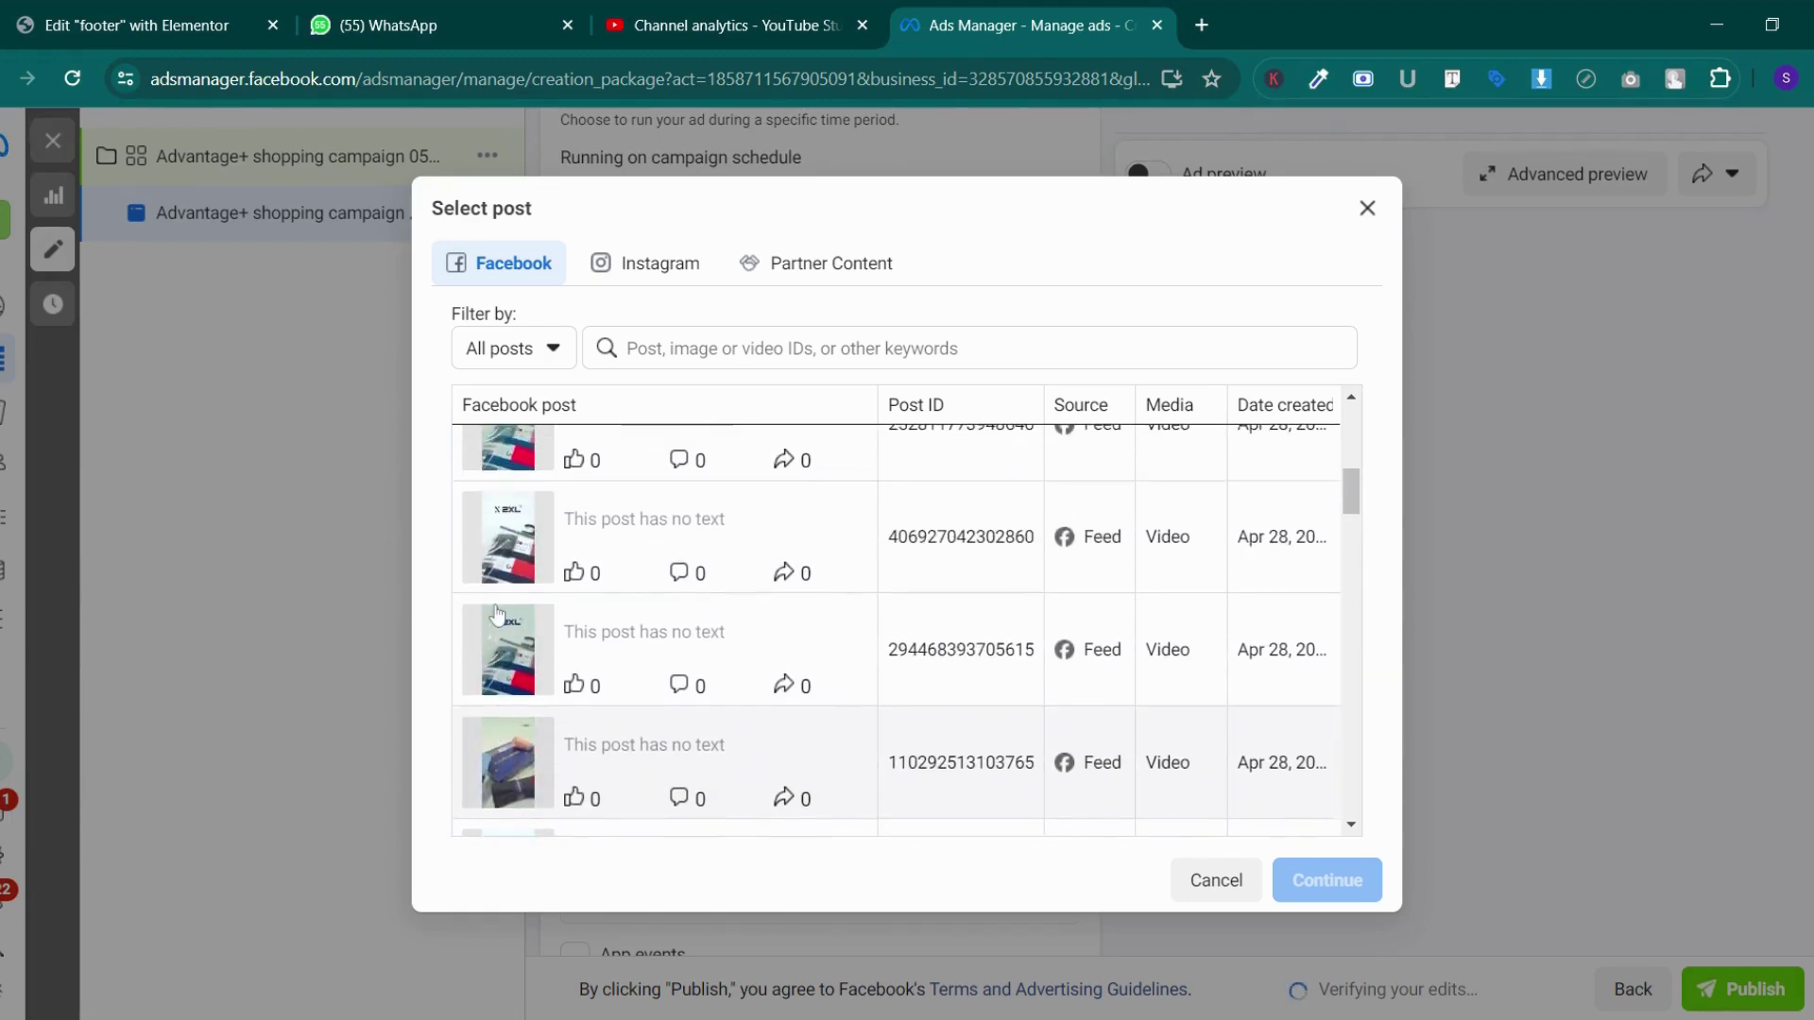
{"action": "scroll", "coordinate": [491, 687], "scroll_direction": "down", "scroll_amount": 1}
{"action": "scroll", "coordinate": [504, 649], "scroll_direction": "up", "scroll_amount": 1}
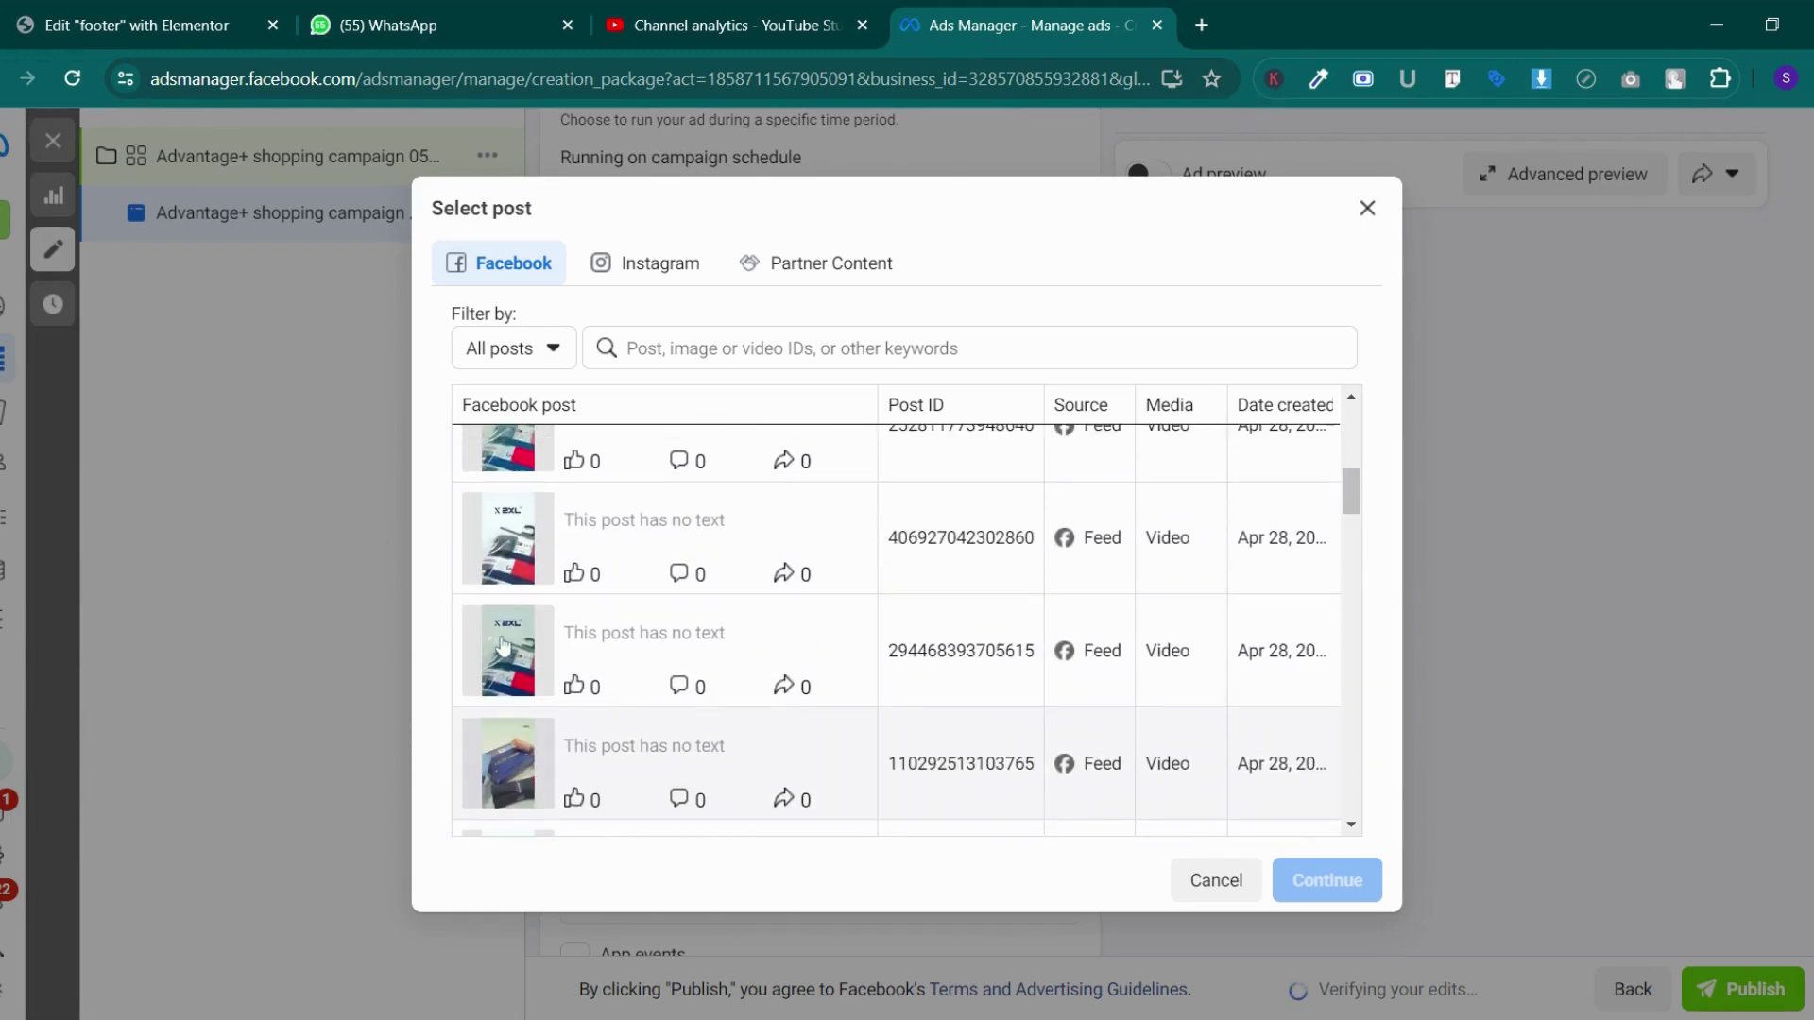
{"action": "scroll", "coordinate": [504, 673], "scroll_direction": "up", "scroll_amount": 2}
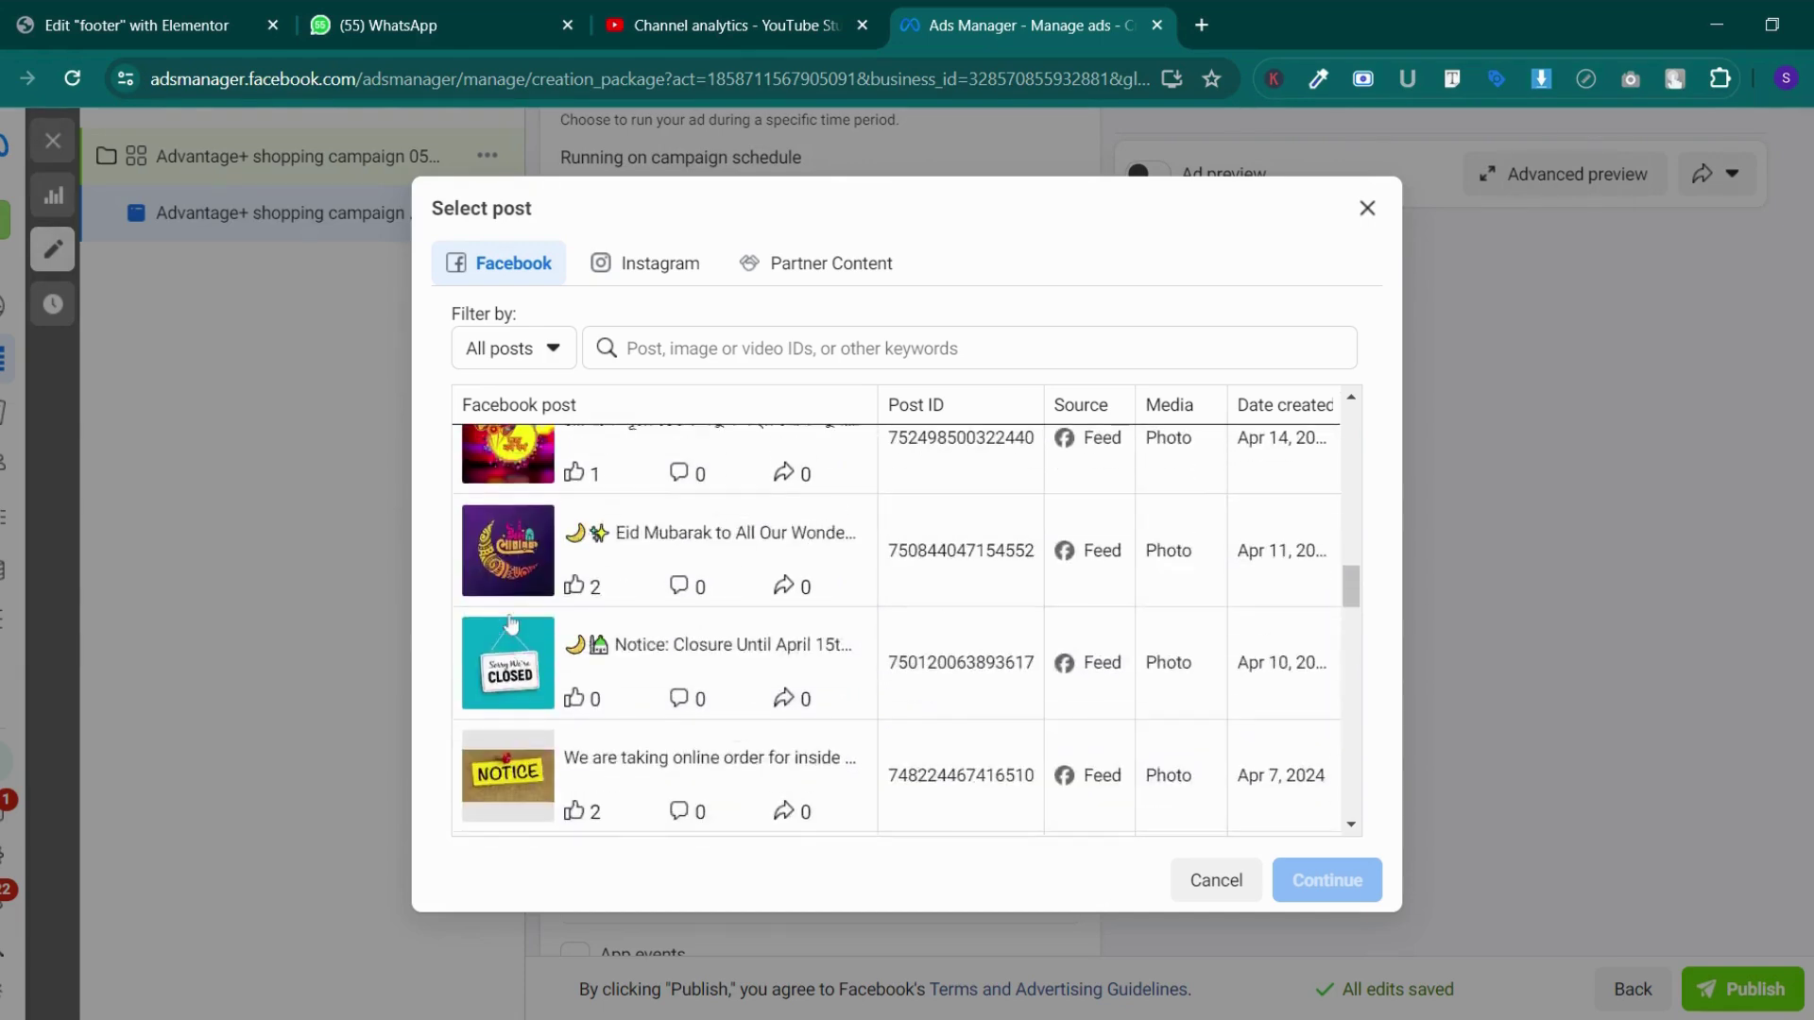
{"action": "scroll", "coordinate": [510, 623], "scroll_direction": "up", "scroll_amount": 2}
{"action": "scroll", "coordinate": [510, 623], "scroll_direction": "down", "scroll_amount": 1}
{"action": "scroll", "coordinate": [510, 624], "scroll_direction": "up", "scroll_amount": 1}
{"action": "scroll", "coordinate": [510, 624], "scroll_direction": "up", "scroll_amount": 8}
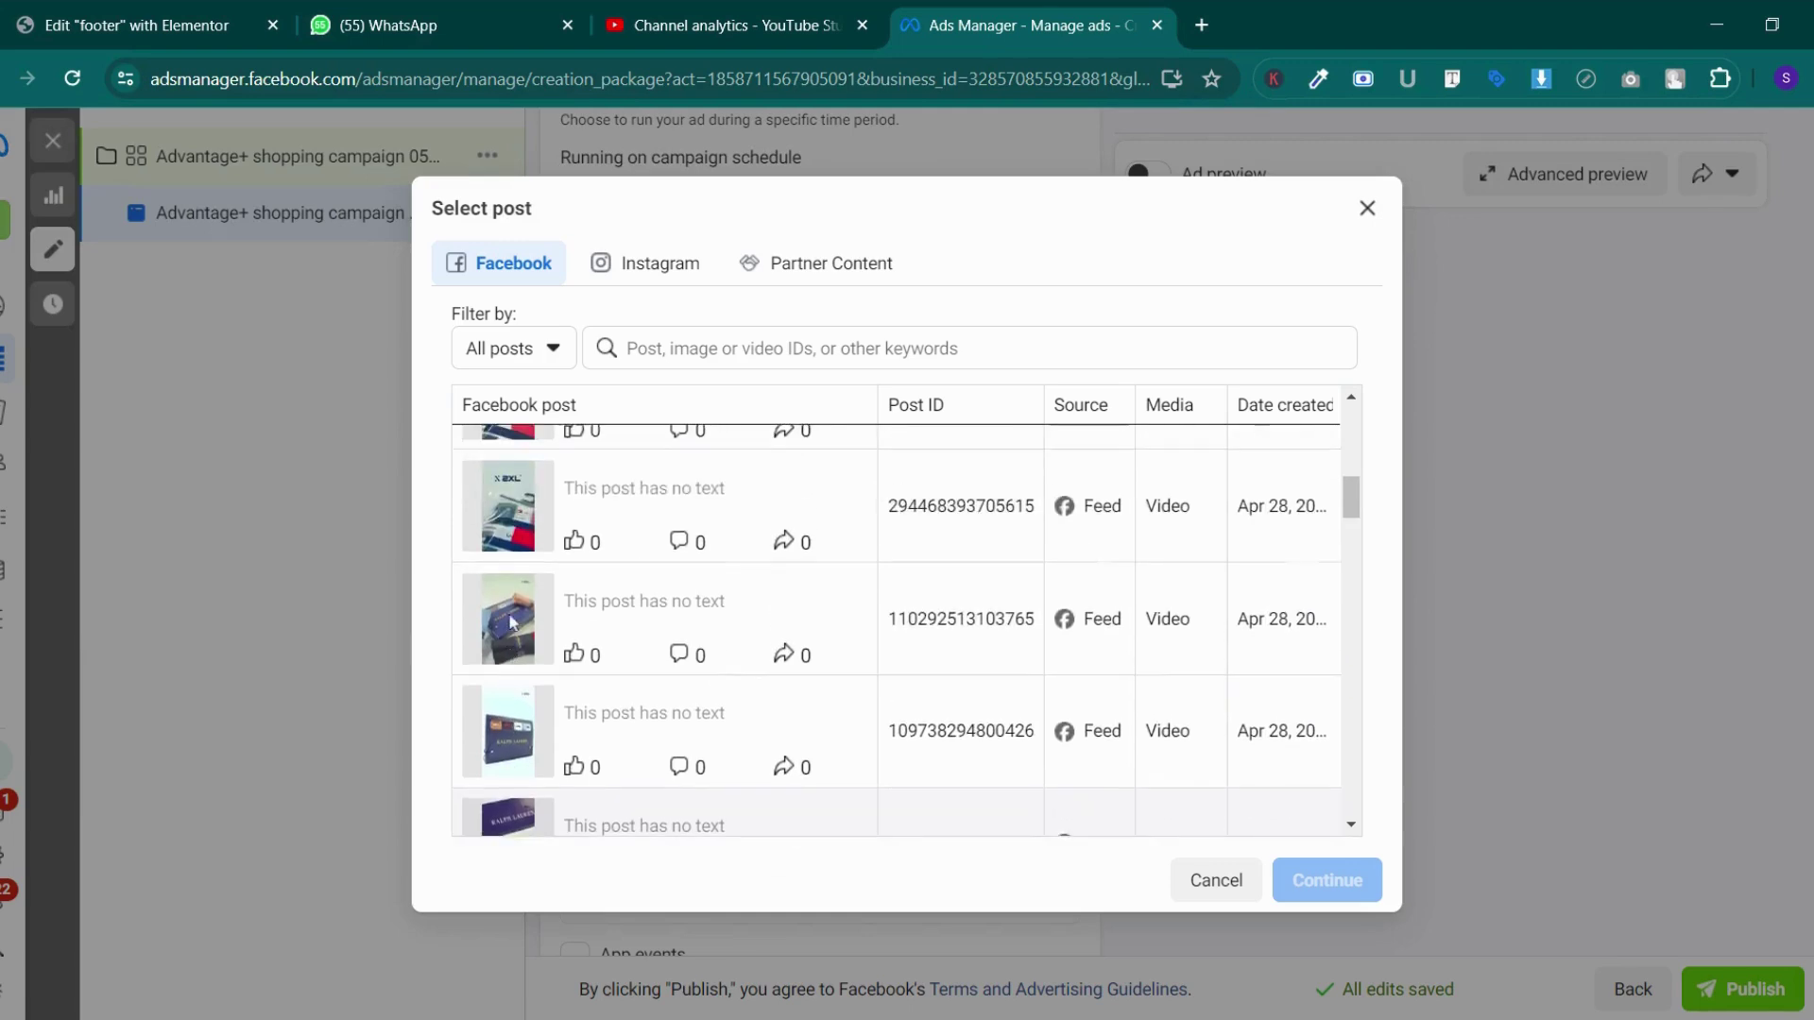
{"action": "scroll", "coordinate": [513, 624], "scroll_direction": "up", "scroll_amount": 1}
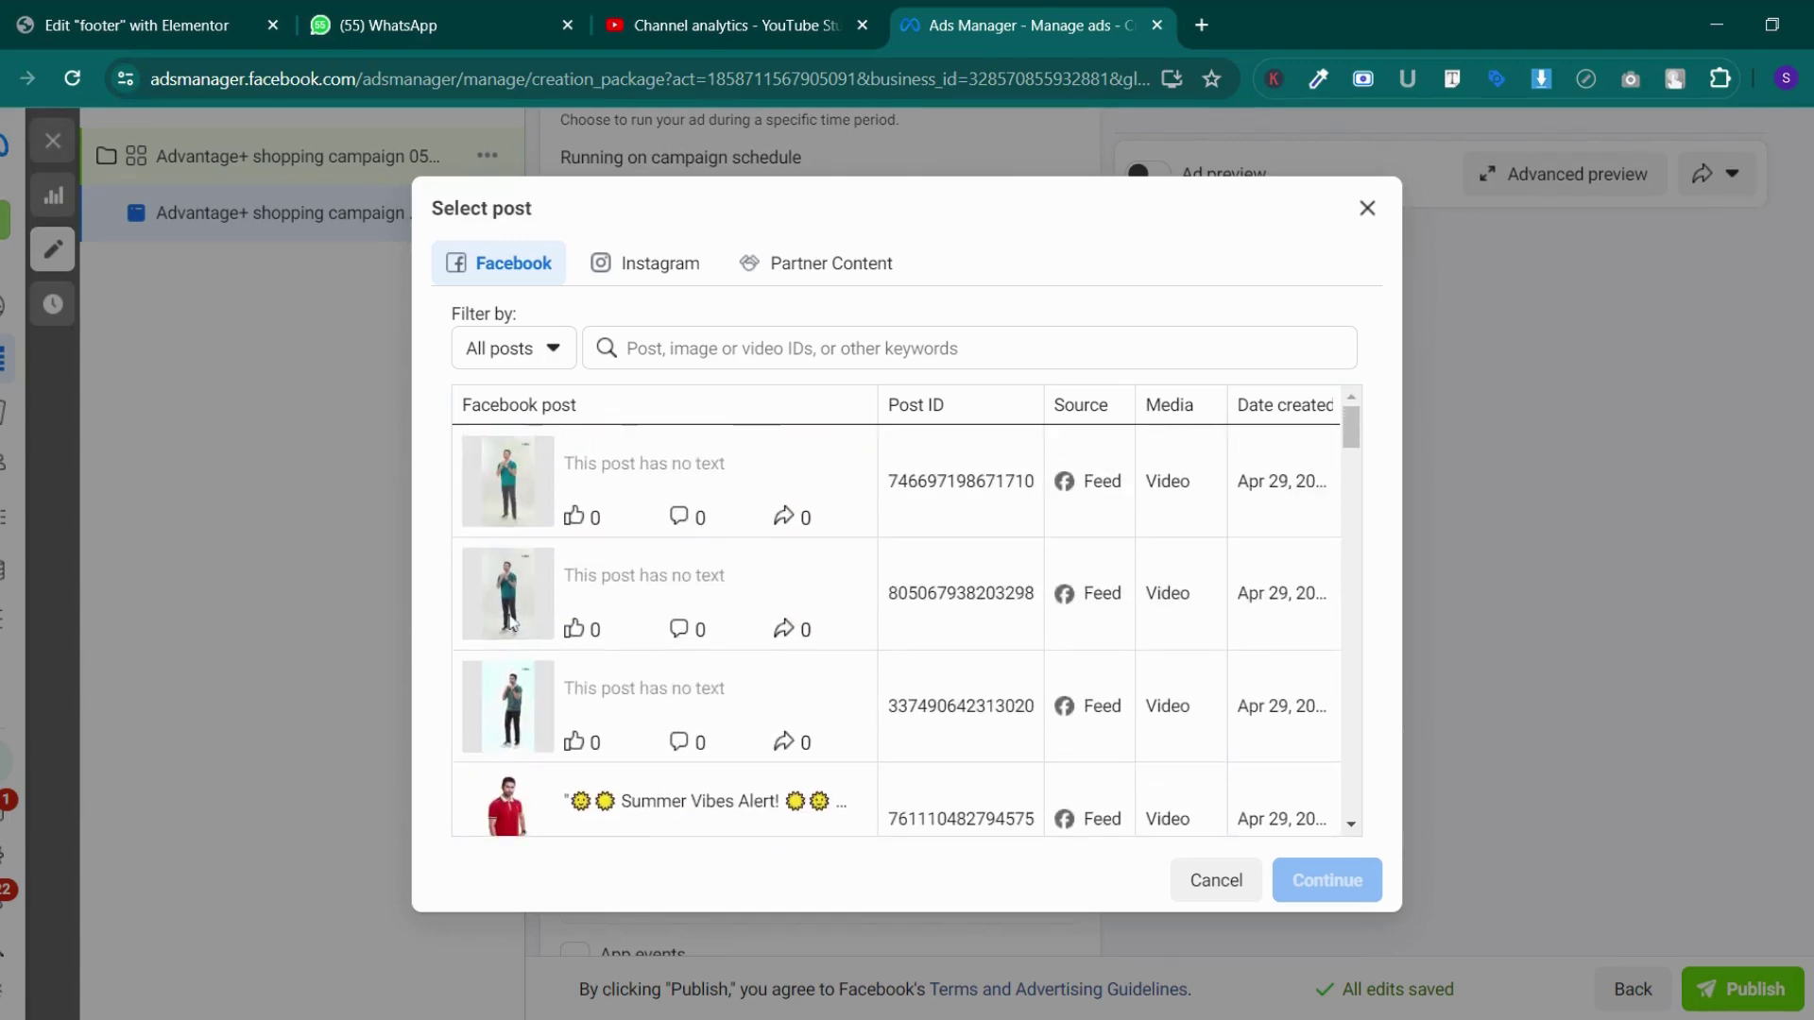
{"action": "scroll", "coordinate": [513, 623], "scroll_direction": "down", "scroll_amount": 12}
{"action": "scroll", "coordinate": [511, 624], "scroll_direction": "down", "scroll_amount": 6}
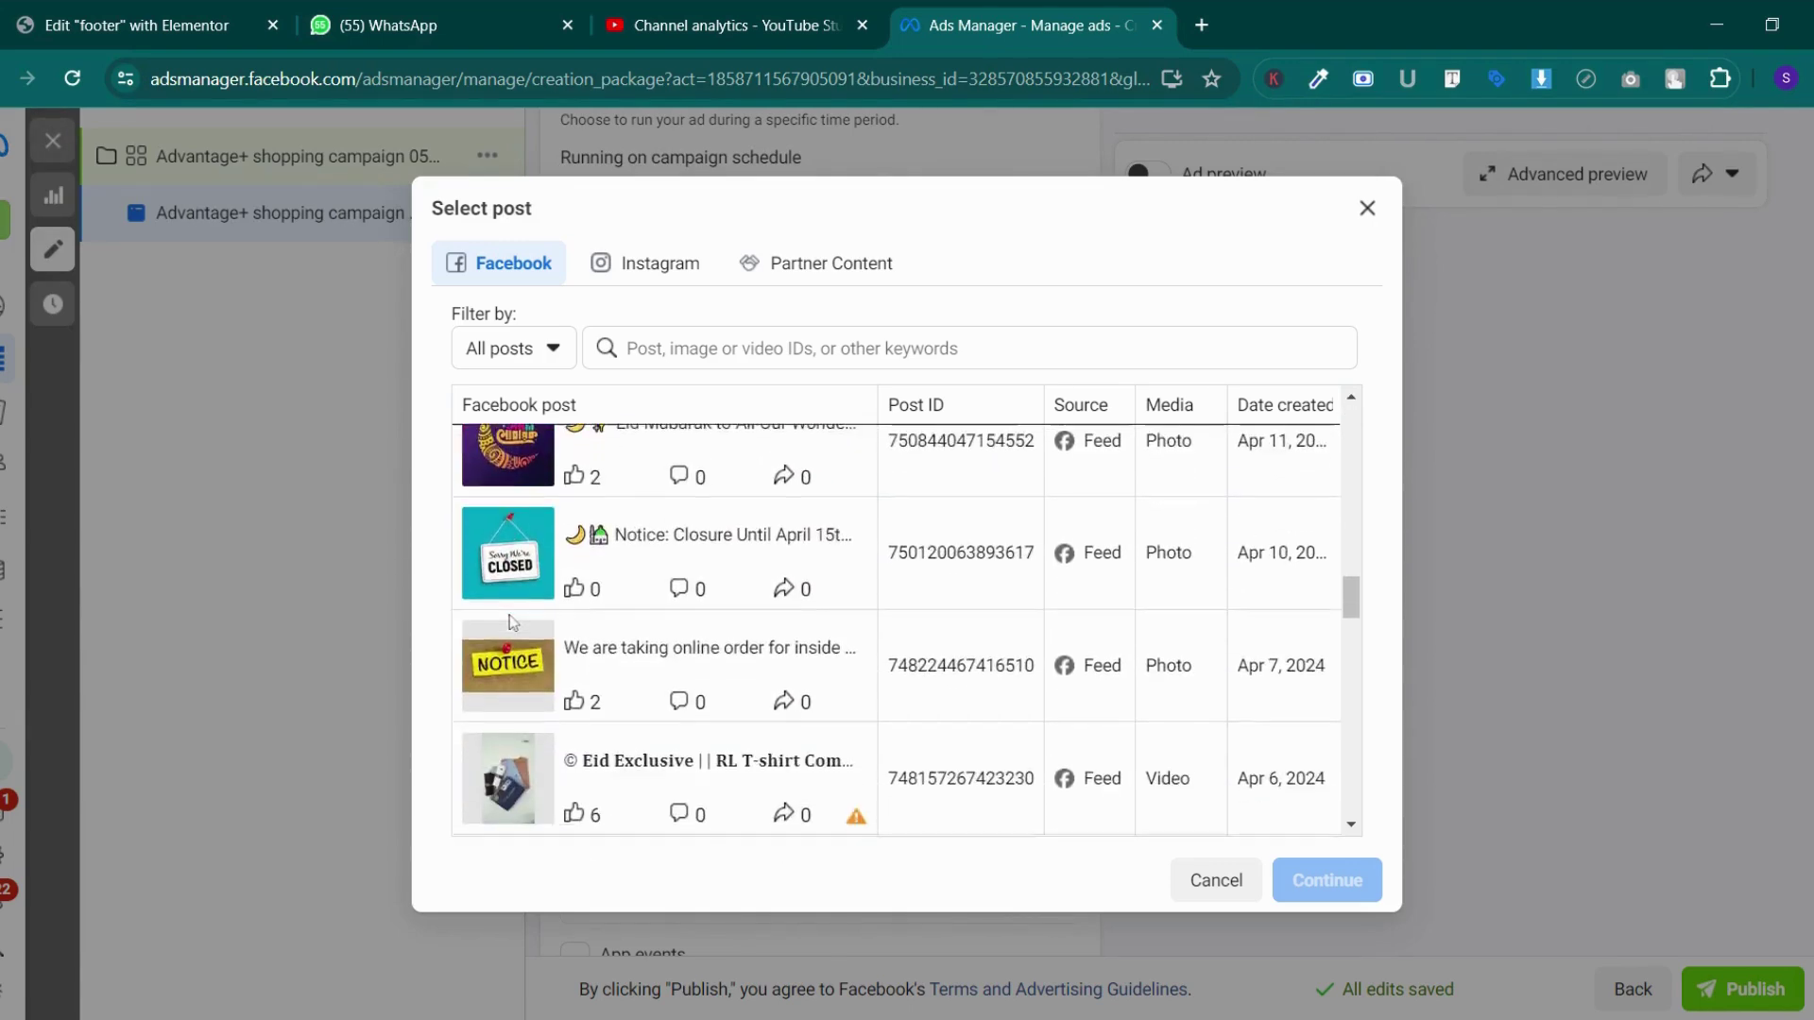
{"action": "scroll", "coordinate": [510, 621], "scroll_direction": "up", "scroll_amount": 2}
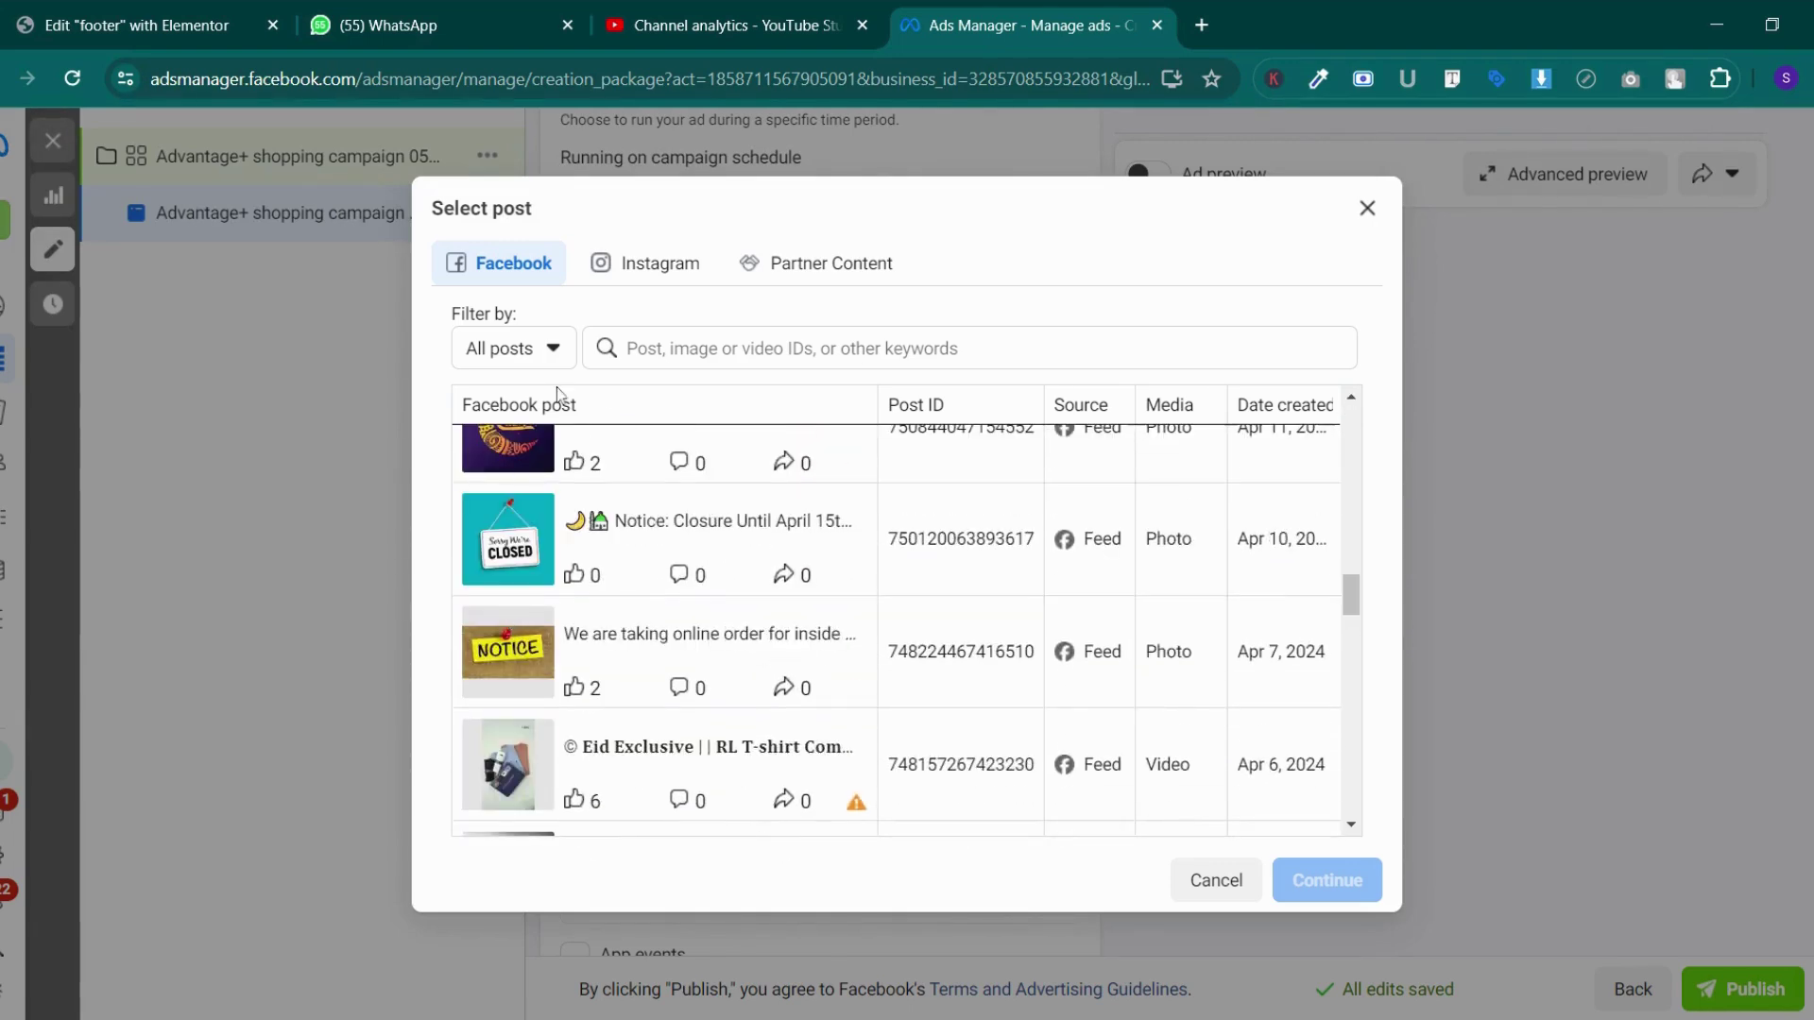
{"action": "scroll", "coordinate": [535, 662], "scroll_direction": "down", "scroll_amount": 3}
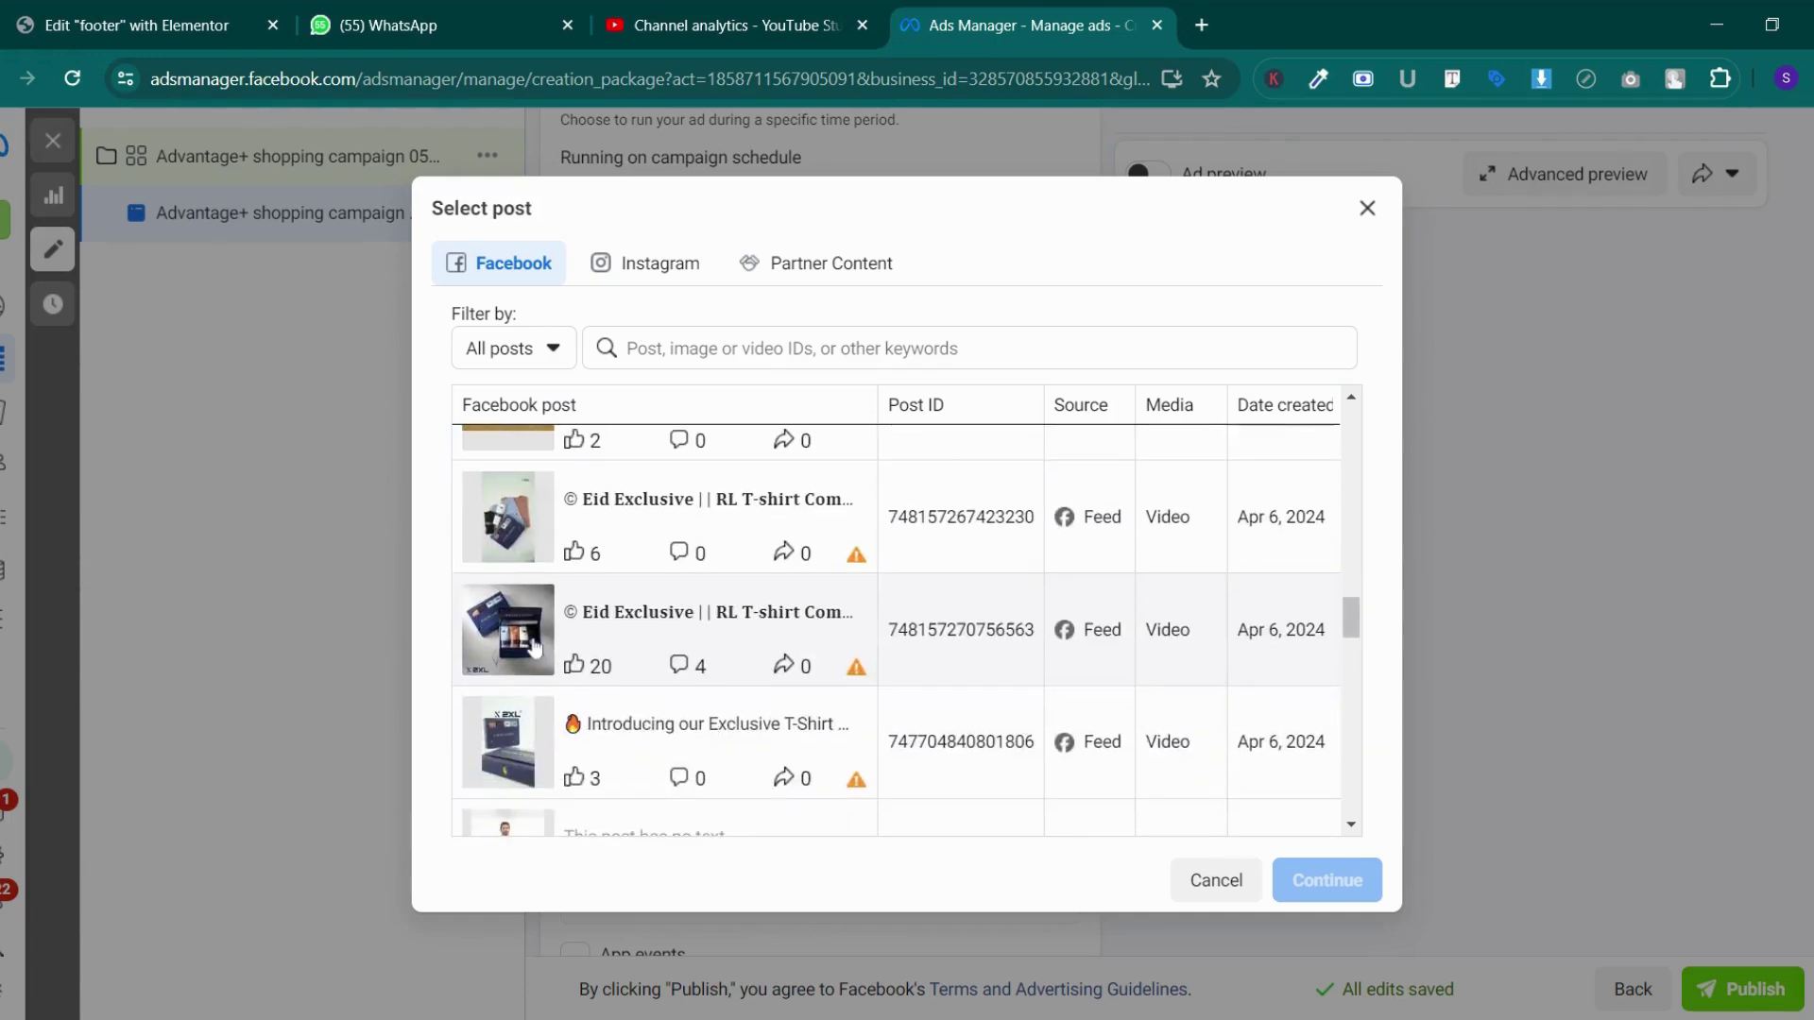
Step: Choose the "Summer Exclusive || RL T-shirt Combo Box" video post of Apr 20, 2024 as the ad creative
{"action": "left_click", "coordinate": [531, 644]}
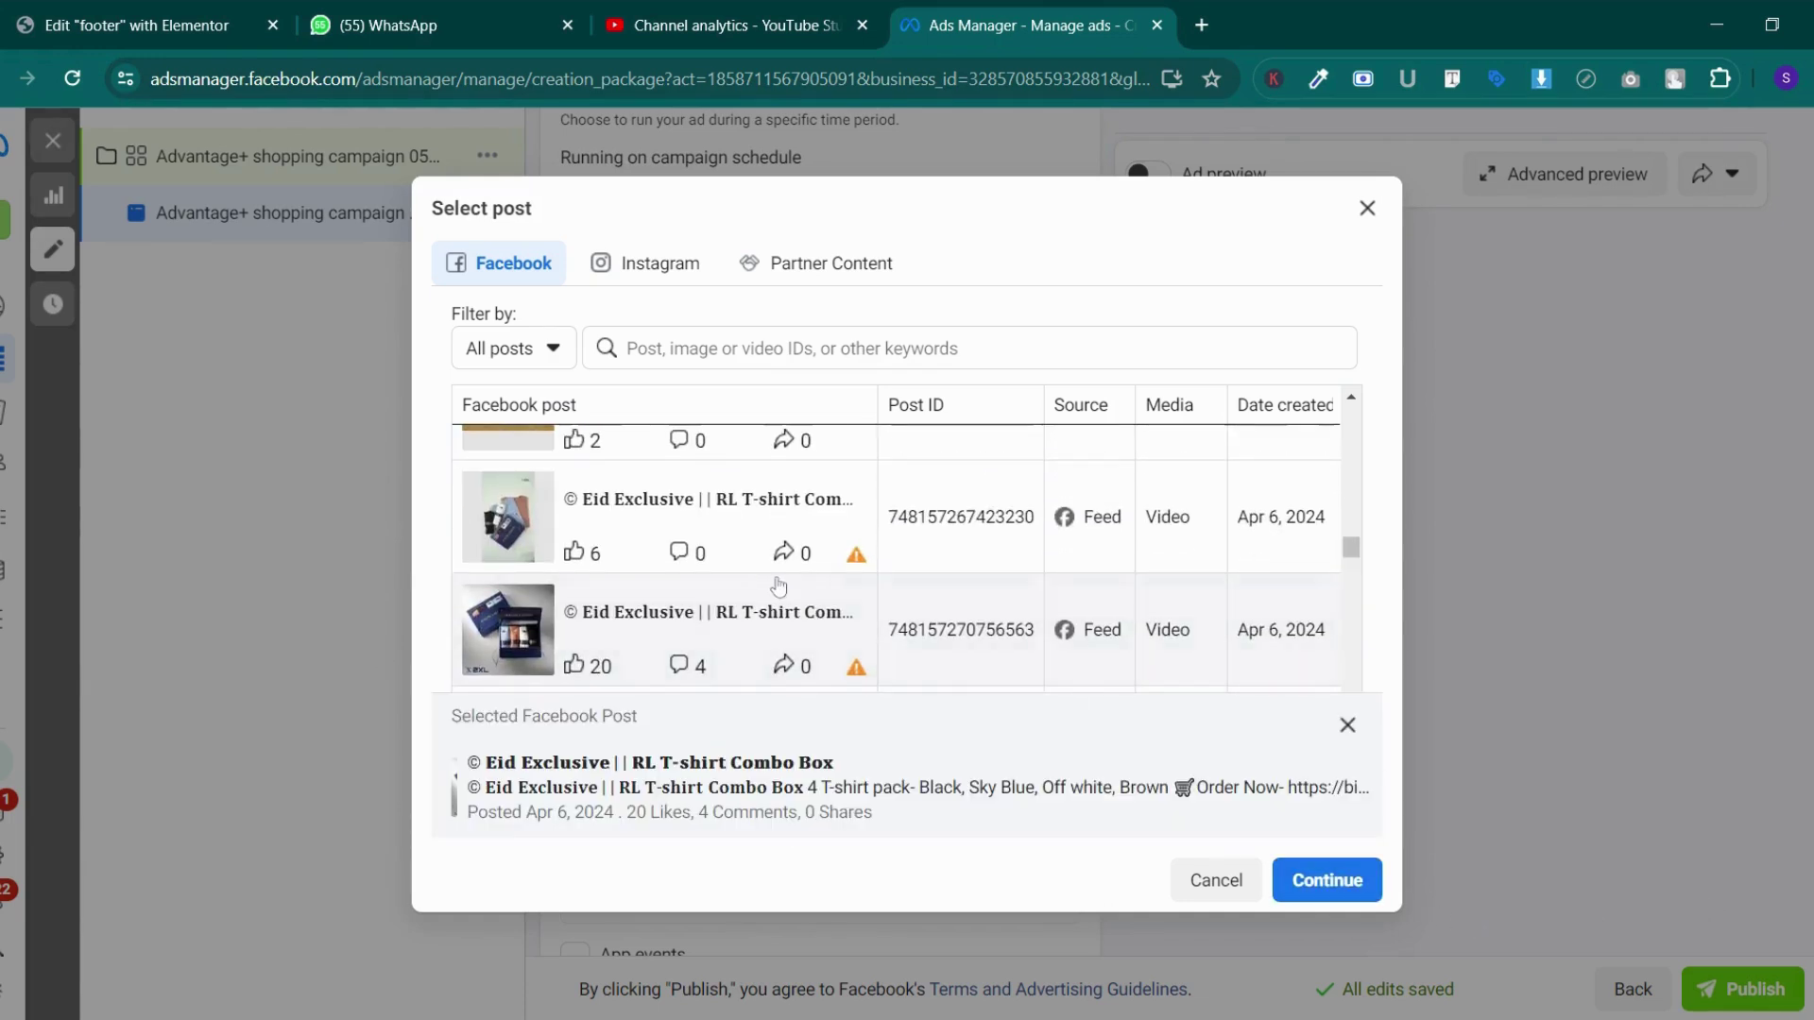
{"action": "scroll", "coordinate": [777, 587], "scroll_direction": "up", "scroll_amount": 3}
{"action": "scroll", "coordinate": [777, 586], "scroll_direction": "up", "scroll_amount": 5}
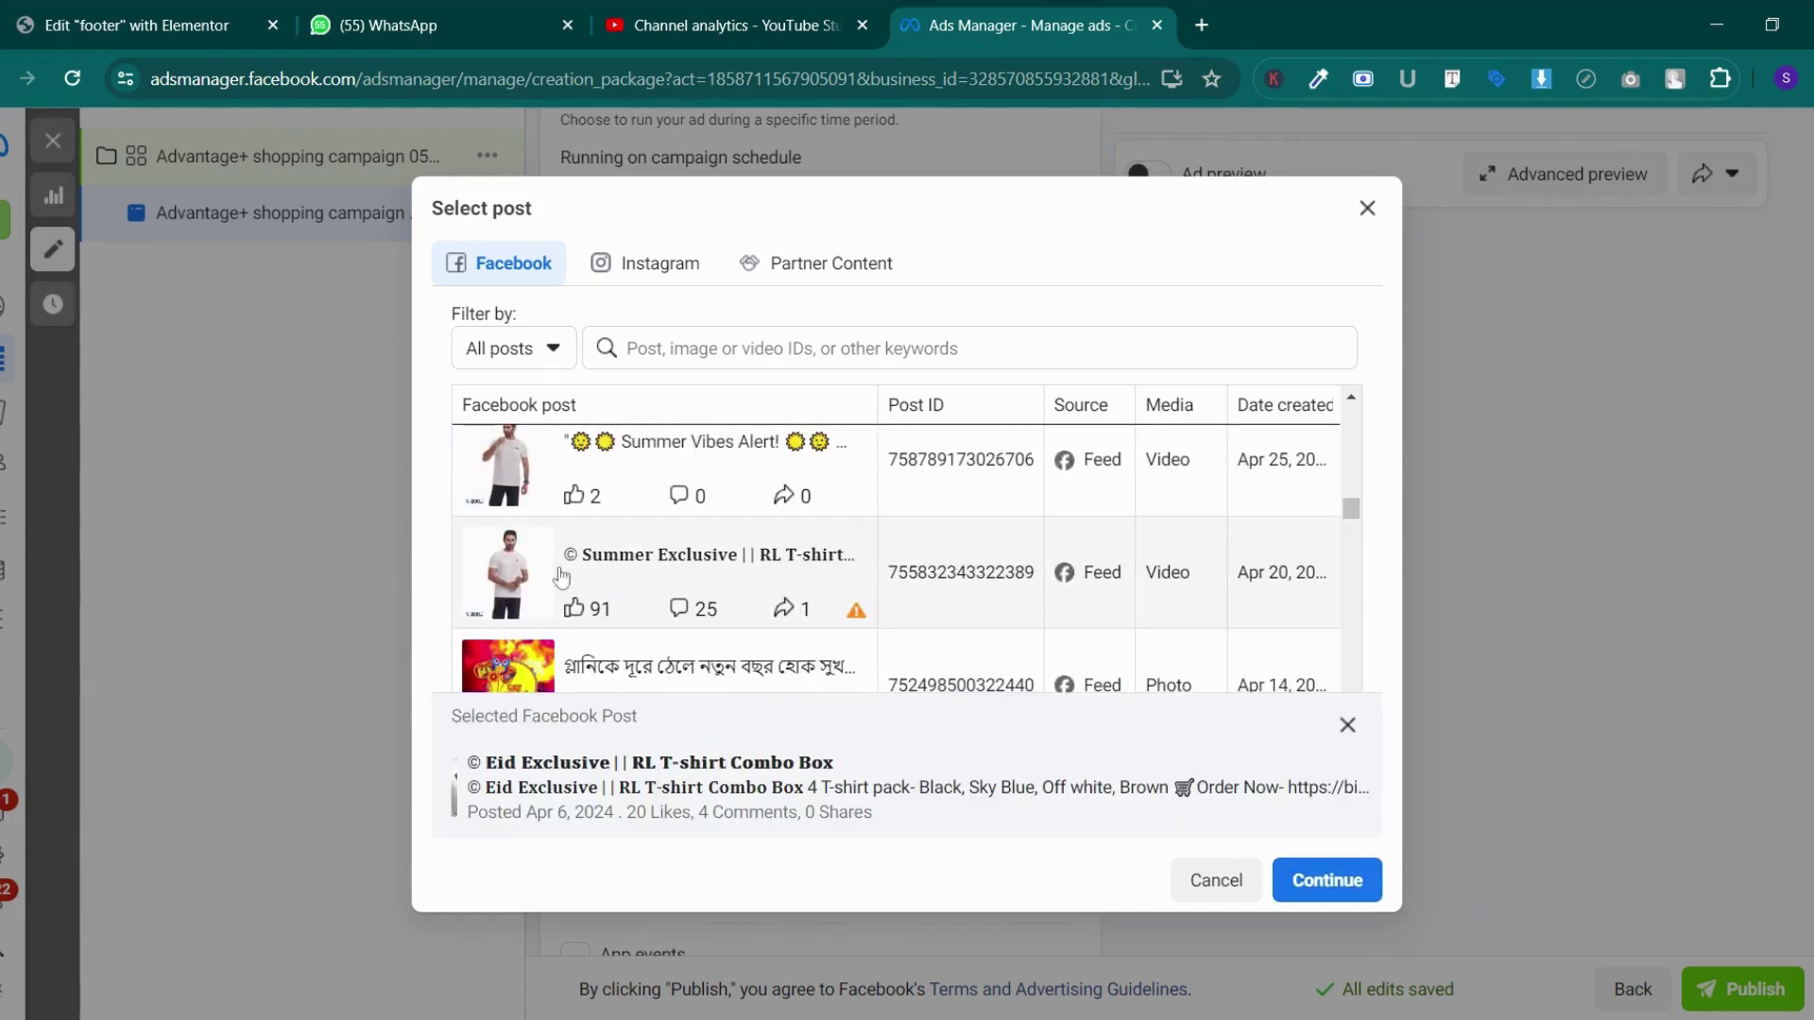
{"action": "left_click", "coordinate": [499, 567]}
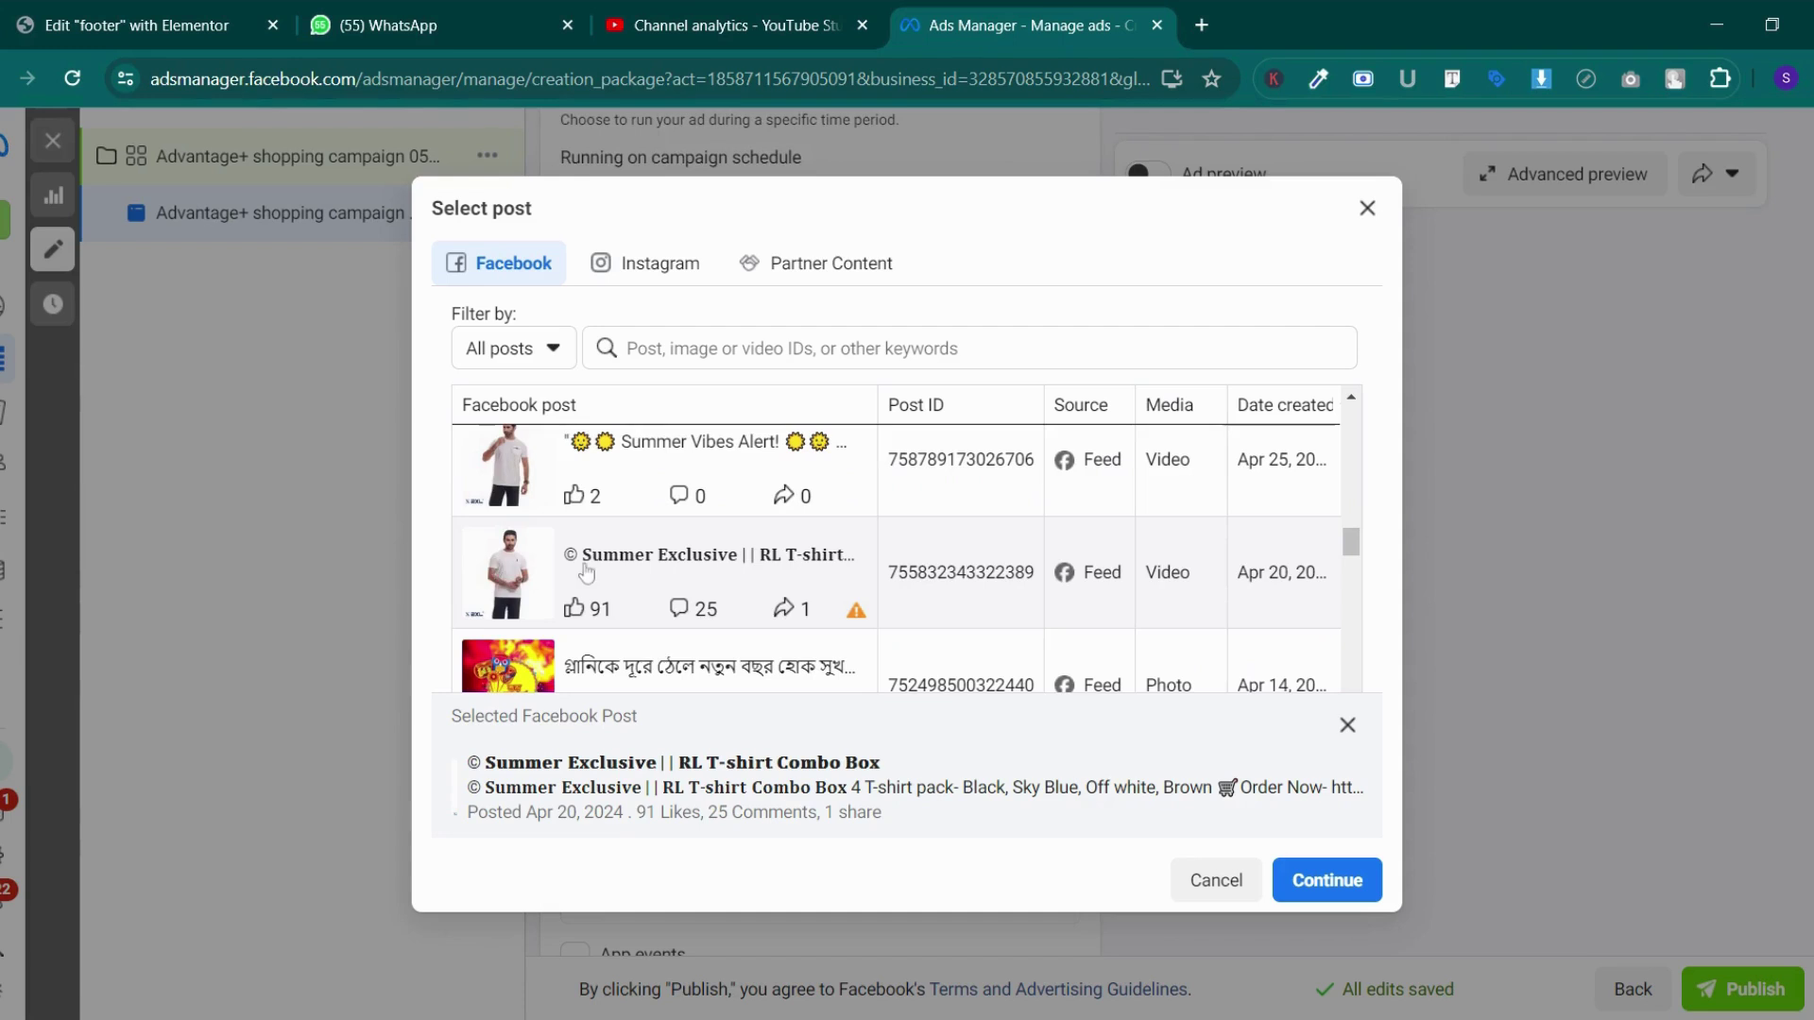
{"action": "scroll", "coordinate": [567, 569], "scroll_direction": "up", "scroll_amount": 3}
{"action": "scroll", "coordinate": [567, 581], "scroll_direction": "down", "scroll_amount": 3}
{"action": "scroll", "coordinate": [529, 595], "scroll_direction": "up", "scroll_amount": 1}
{"action": "left_click", "coordinate": [515, 603]}
{"action": "left_click", "coordinate": [515, 603]}
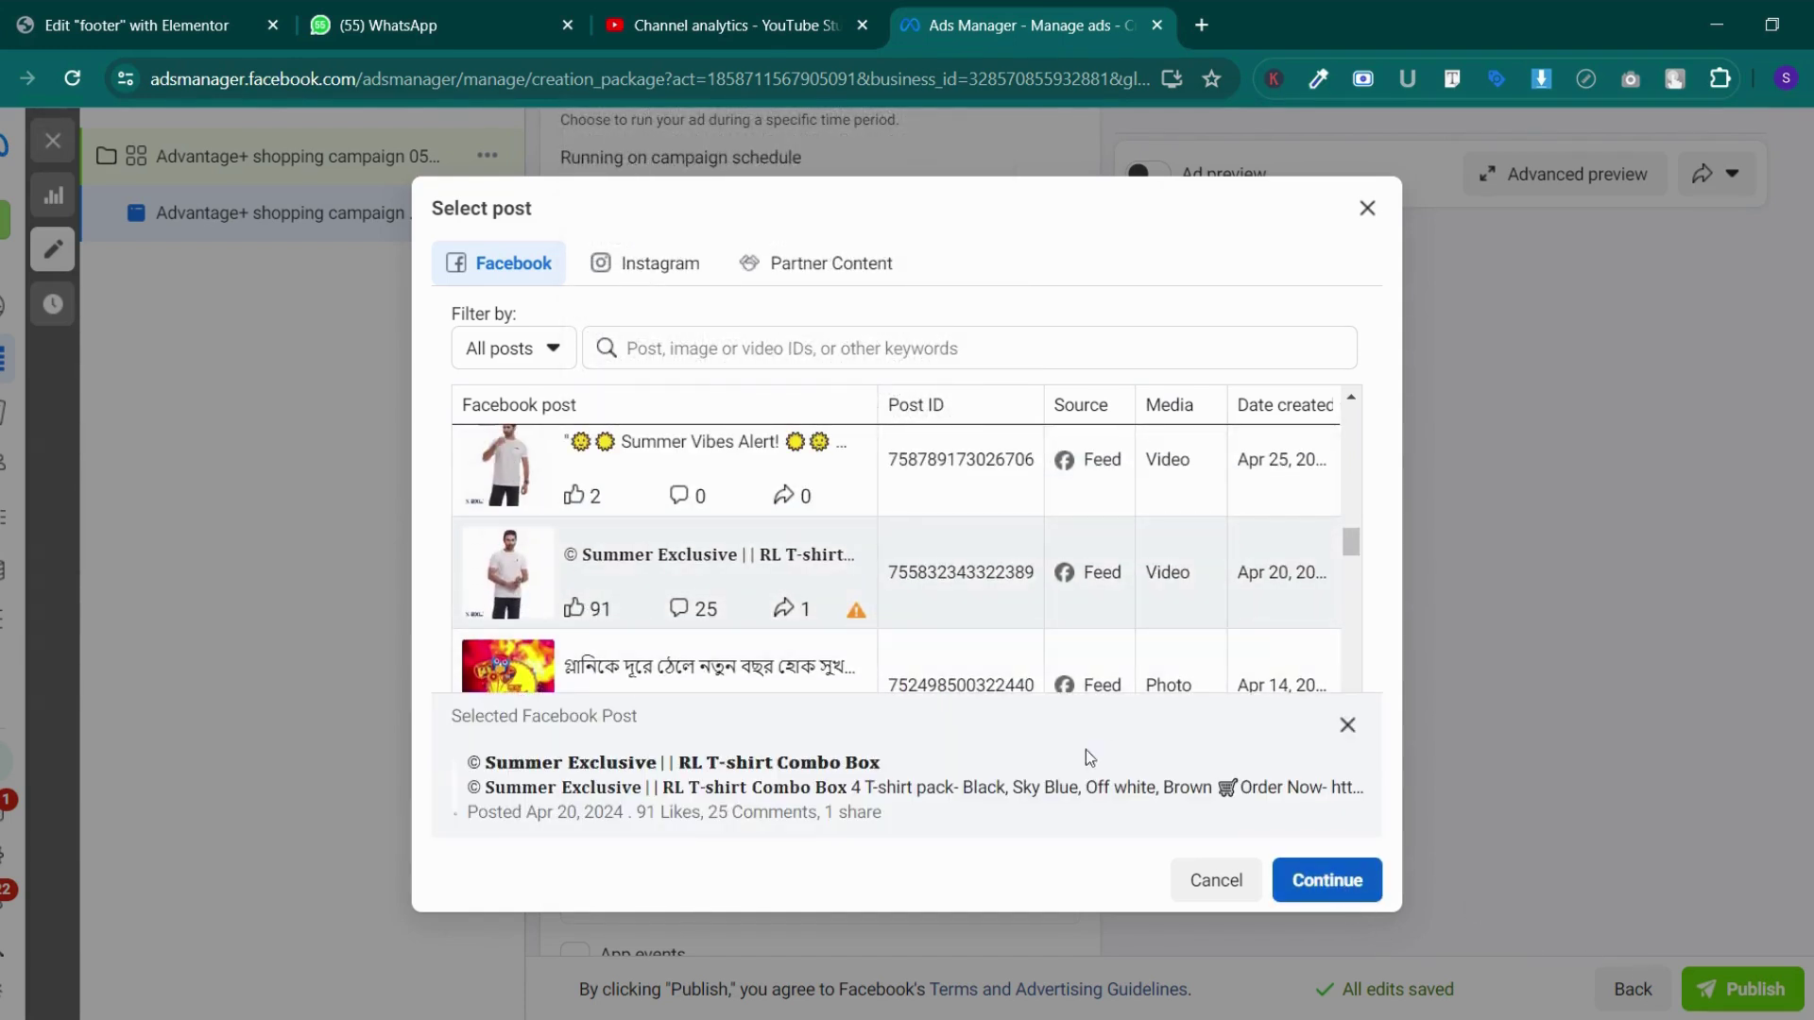
{"action": "left_click", "coordinate": [1299, 874]}
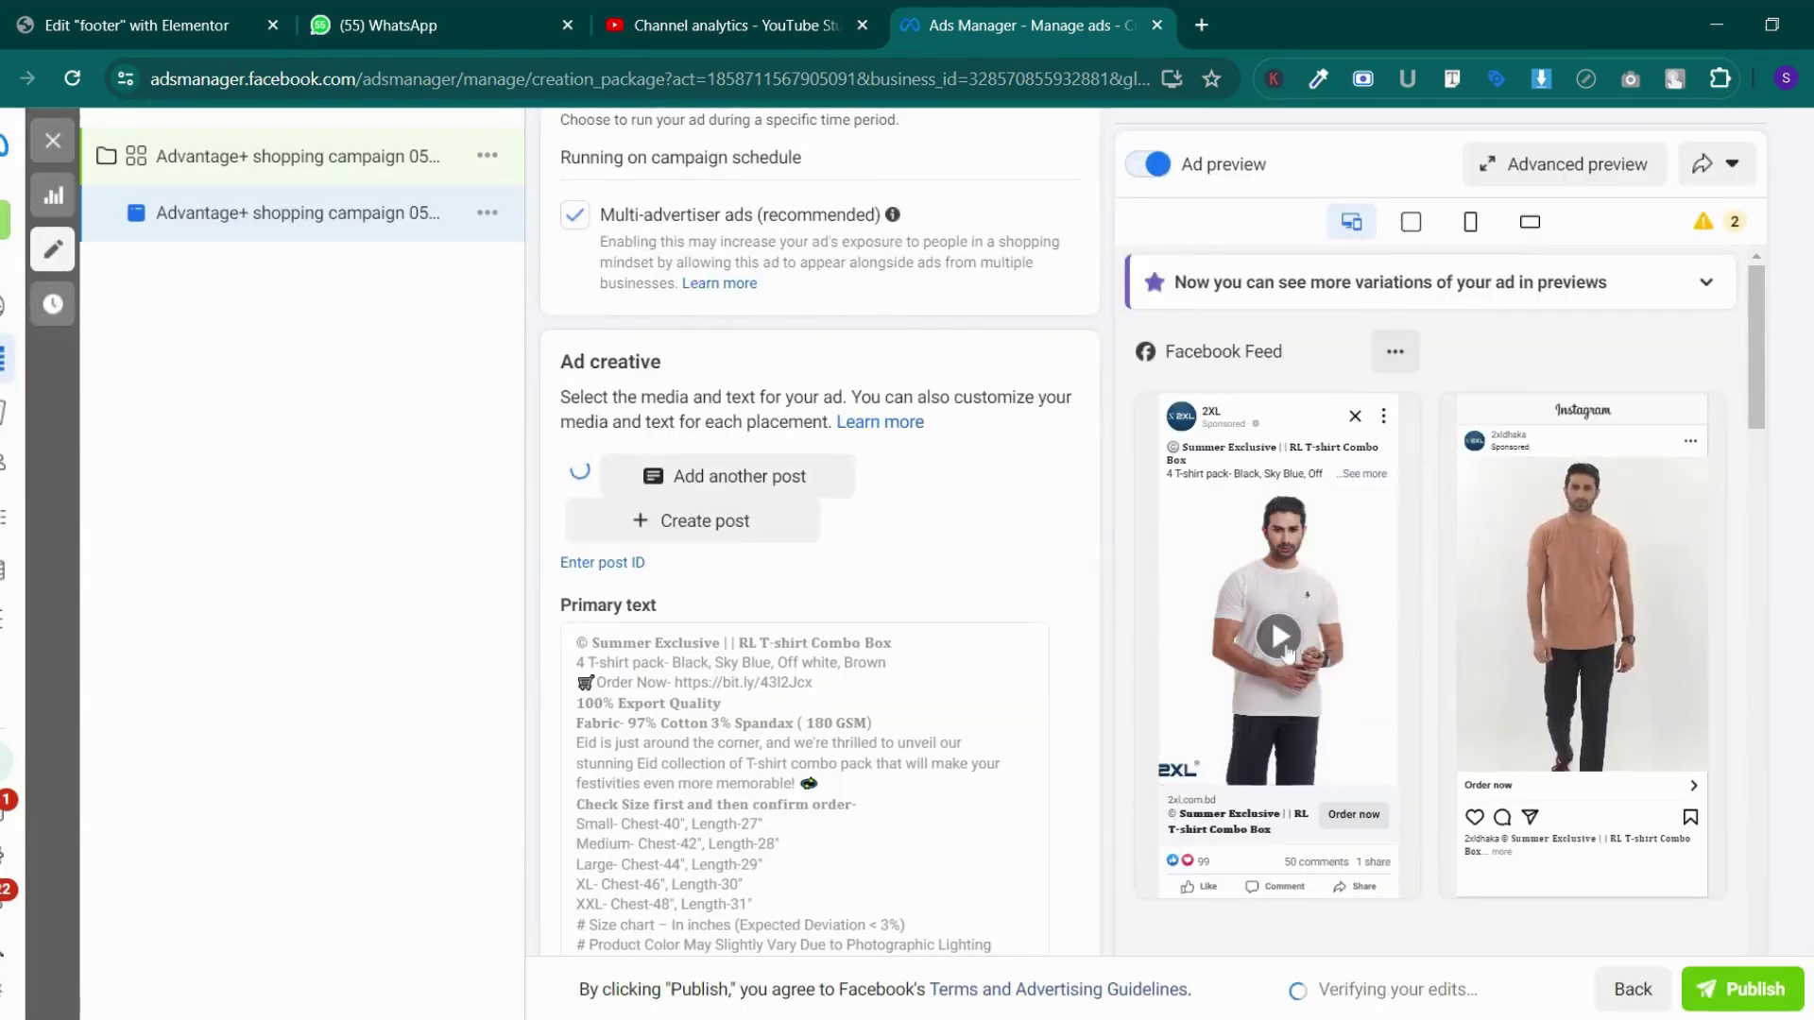
Step: Play the selected post's video briefly in the Facebook Feed ad preview and pause it
{"action": "left_click", "coordinate": [1280, 638]}
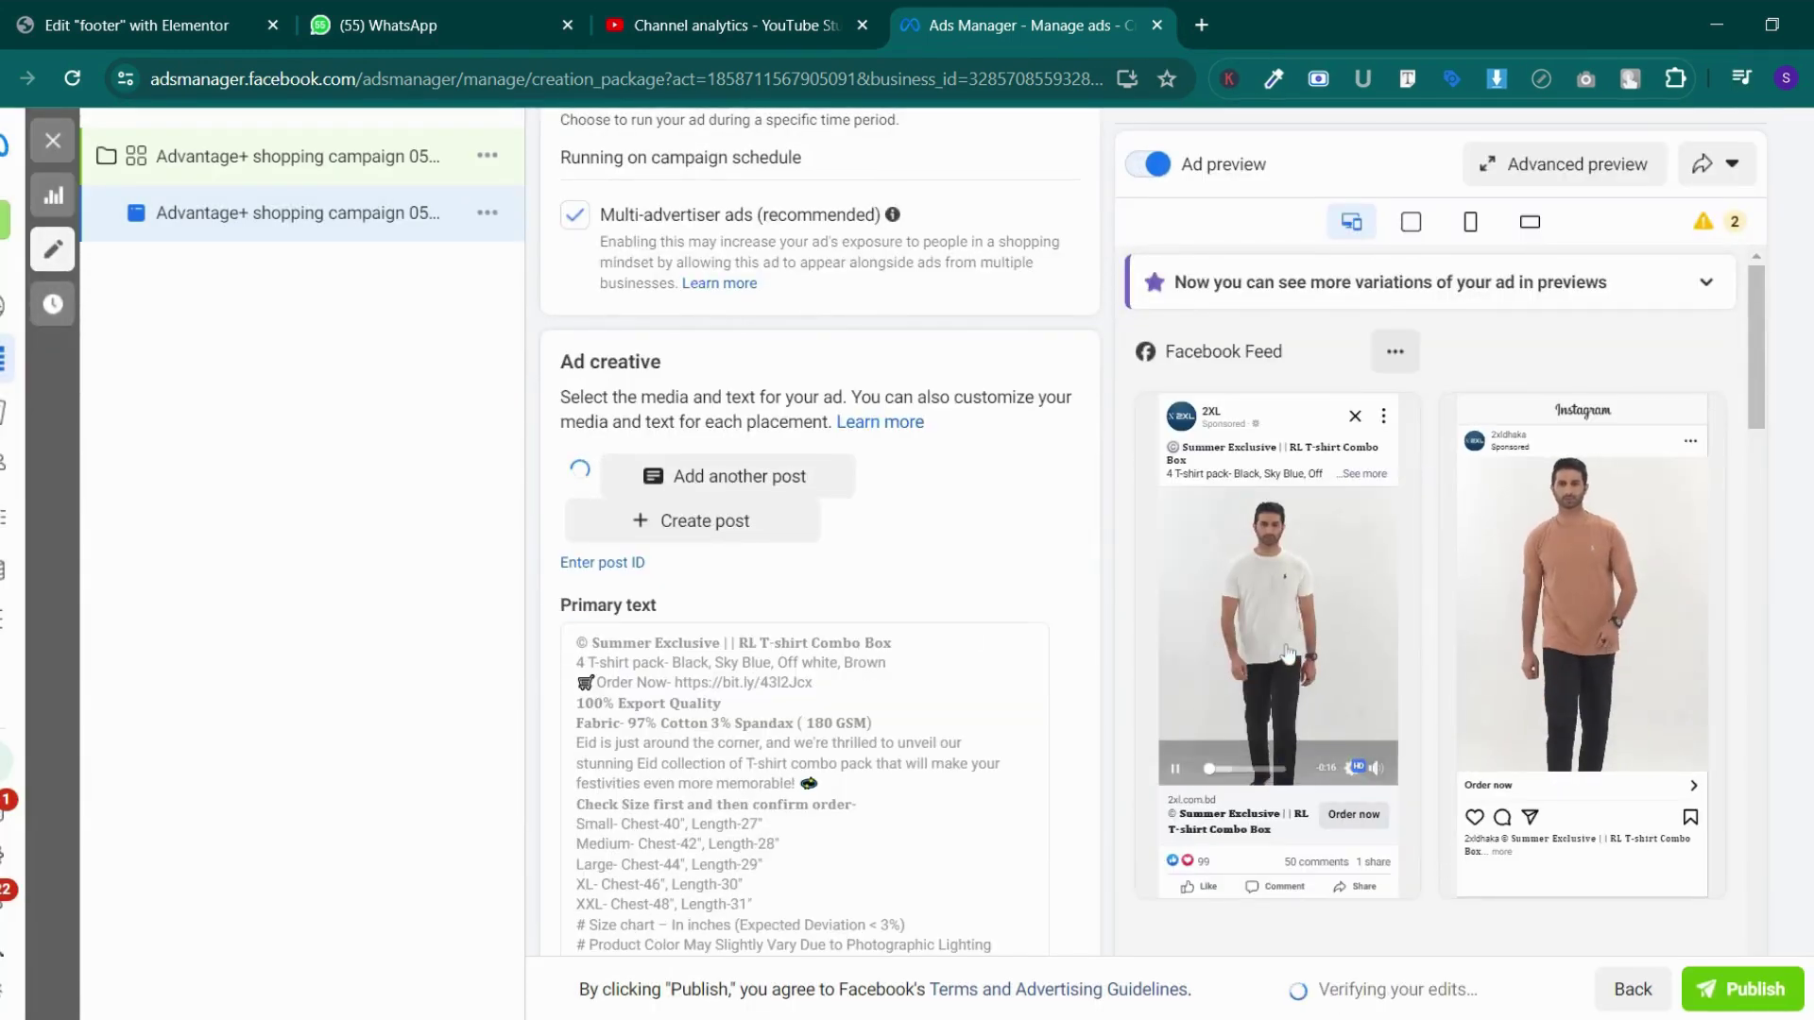
{"action": "left_click", "coordinate": [1175, 769]}
Step: Reopen the post selection and look through the other T-shirt combo posts that could be advertised
{"action": "left_click", "coordinate": [692, 571]}
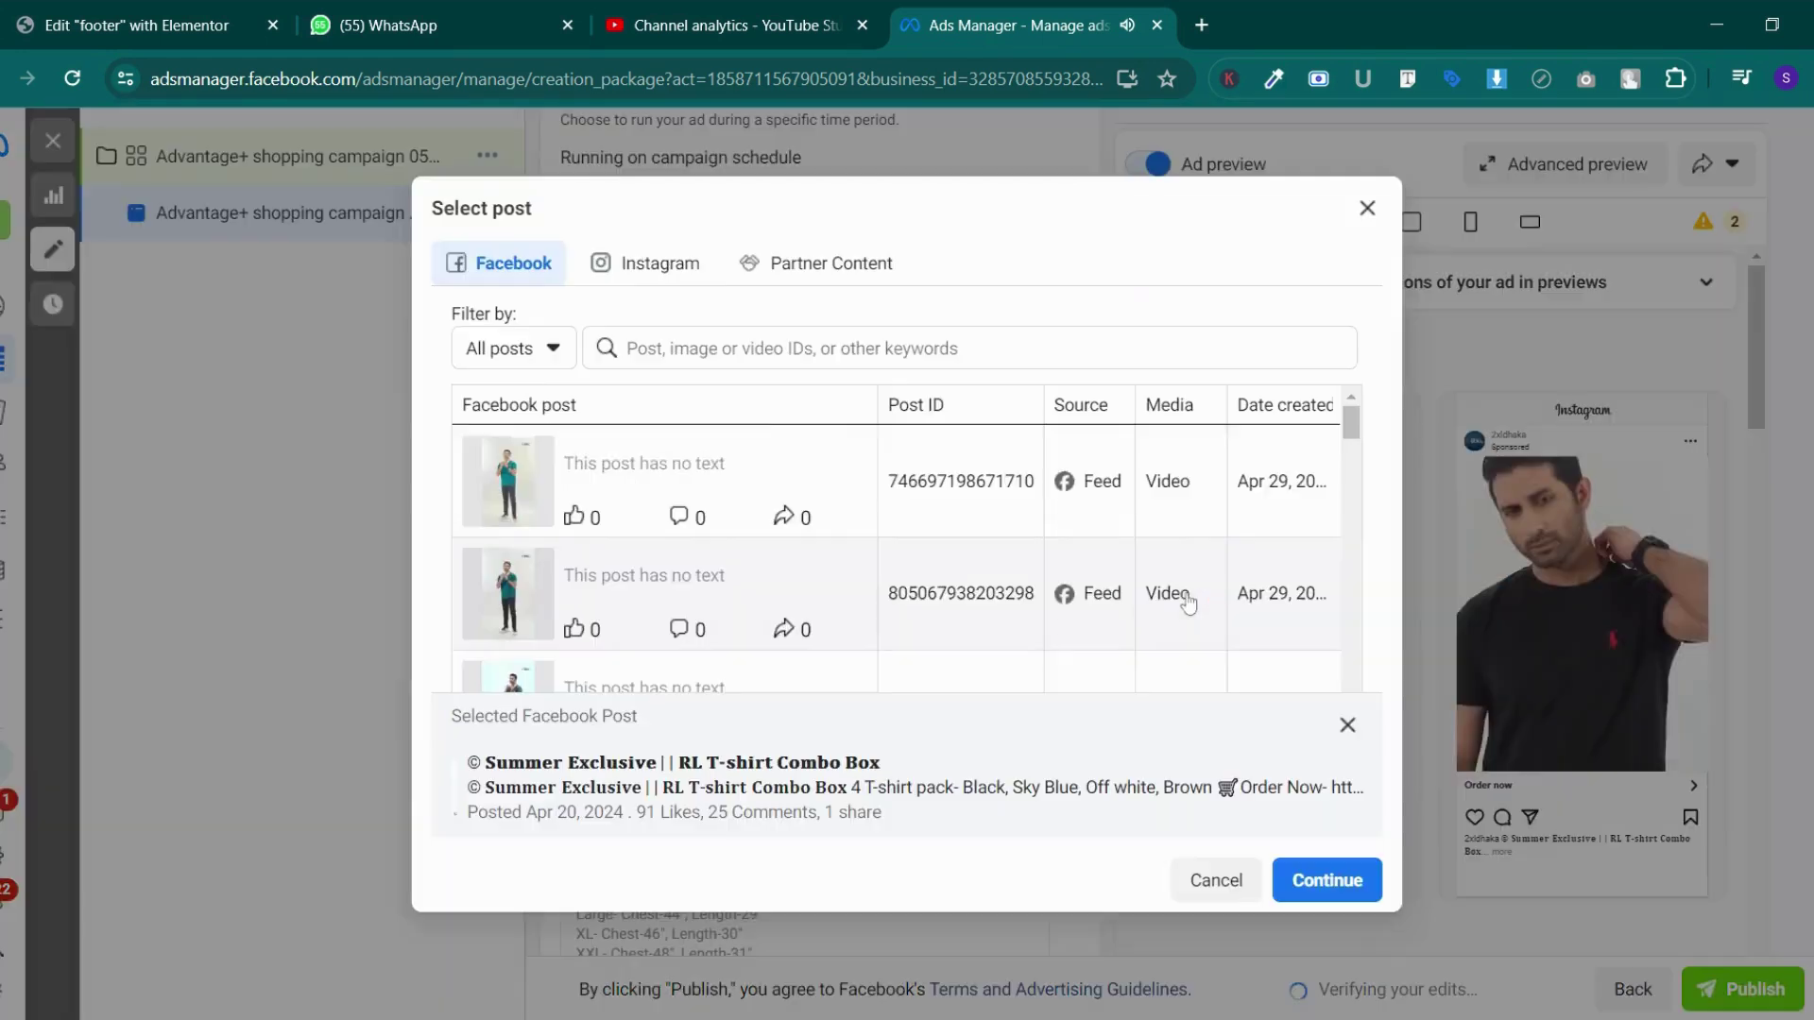
{"action": "scroll", "coordinate": [669, 495], "scroll_direction": "down", "scroll_amount": 5}
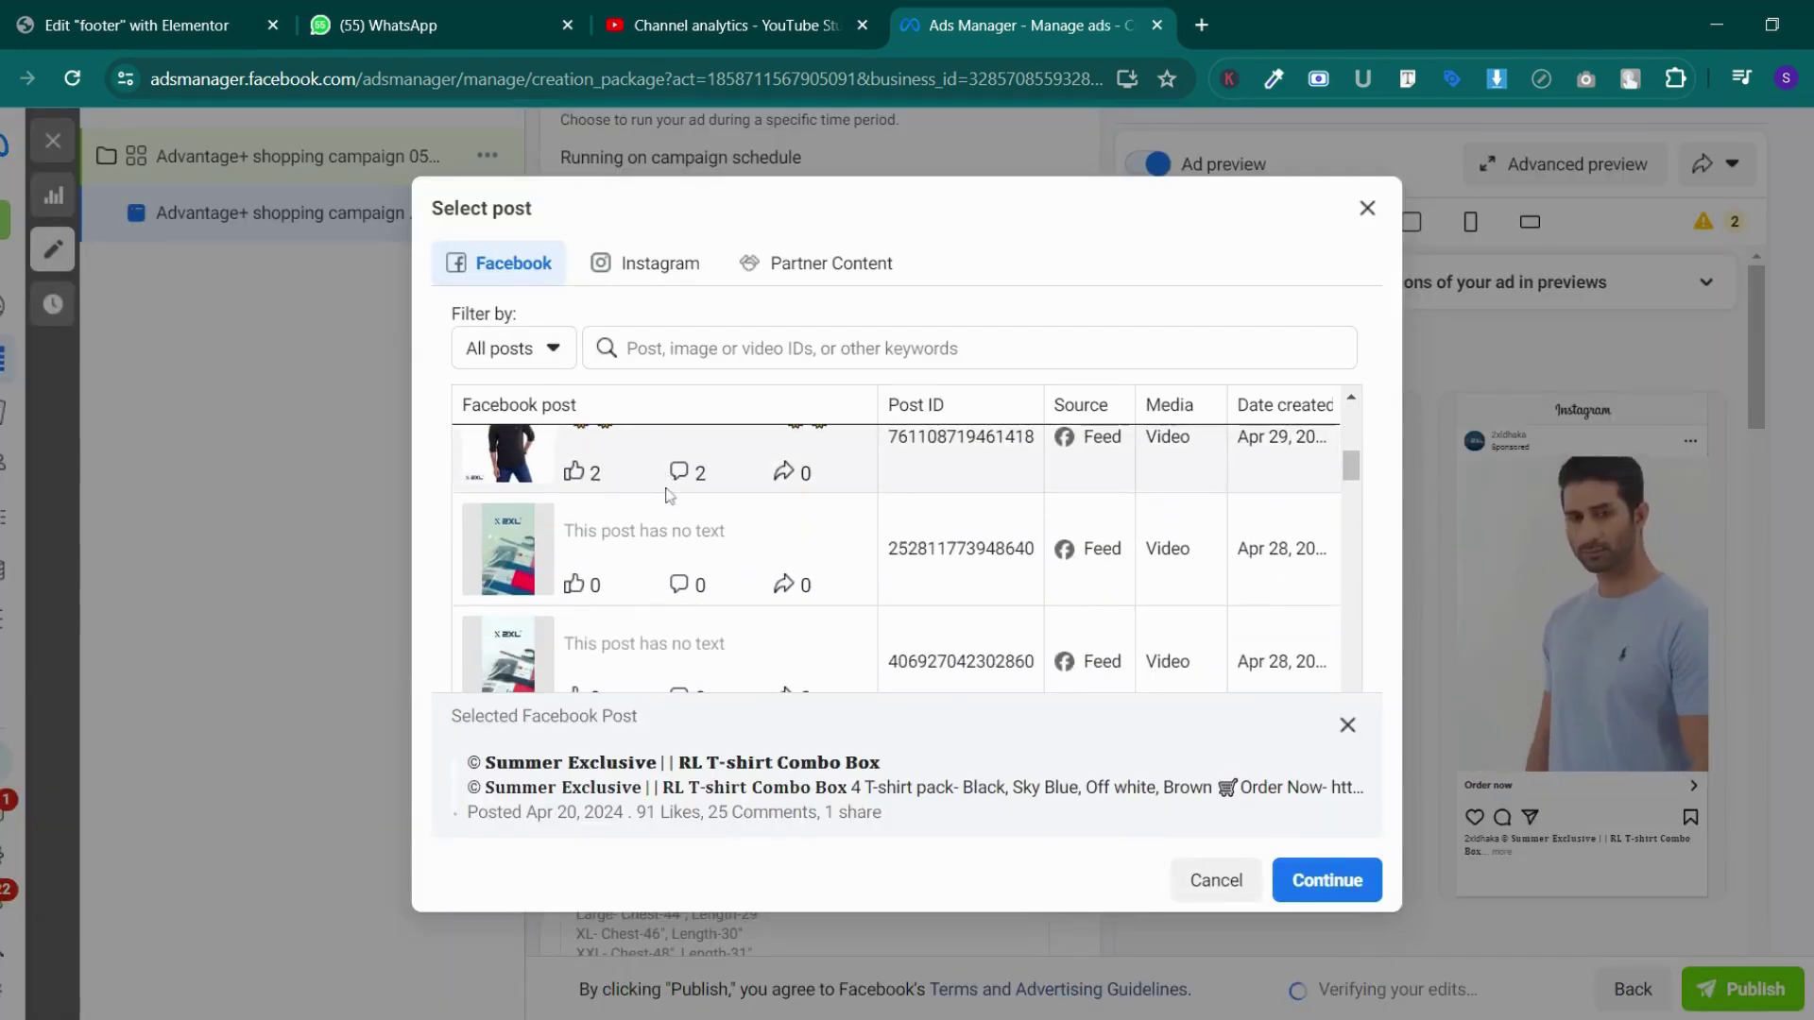
{"action": "scroll", "coordinate": [669, 496], "scroll_direction": "down", "scroll_amount": 4}
{"action": "scroll", "coordinate": [501, 524], "scroll_direction": "down", "scroll_amount": 5}
{"action": "scroll", "coordinate": [482, 529], "scroll_direction": "down", "scroll_amount": 9}
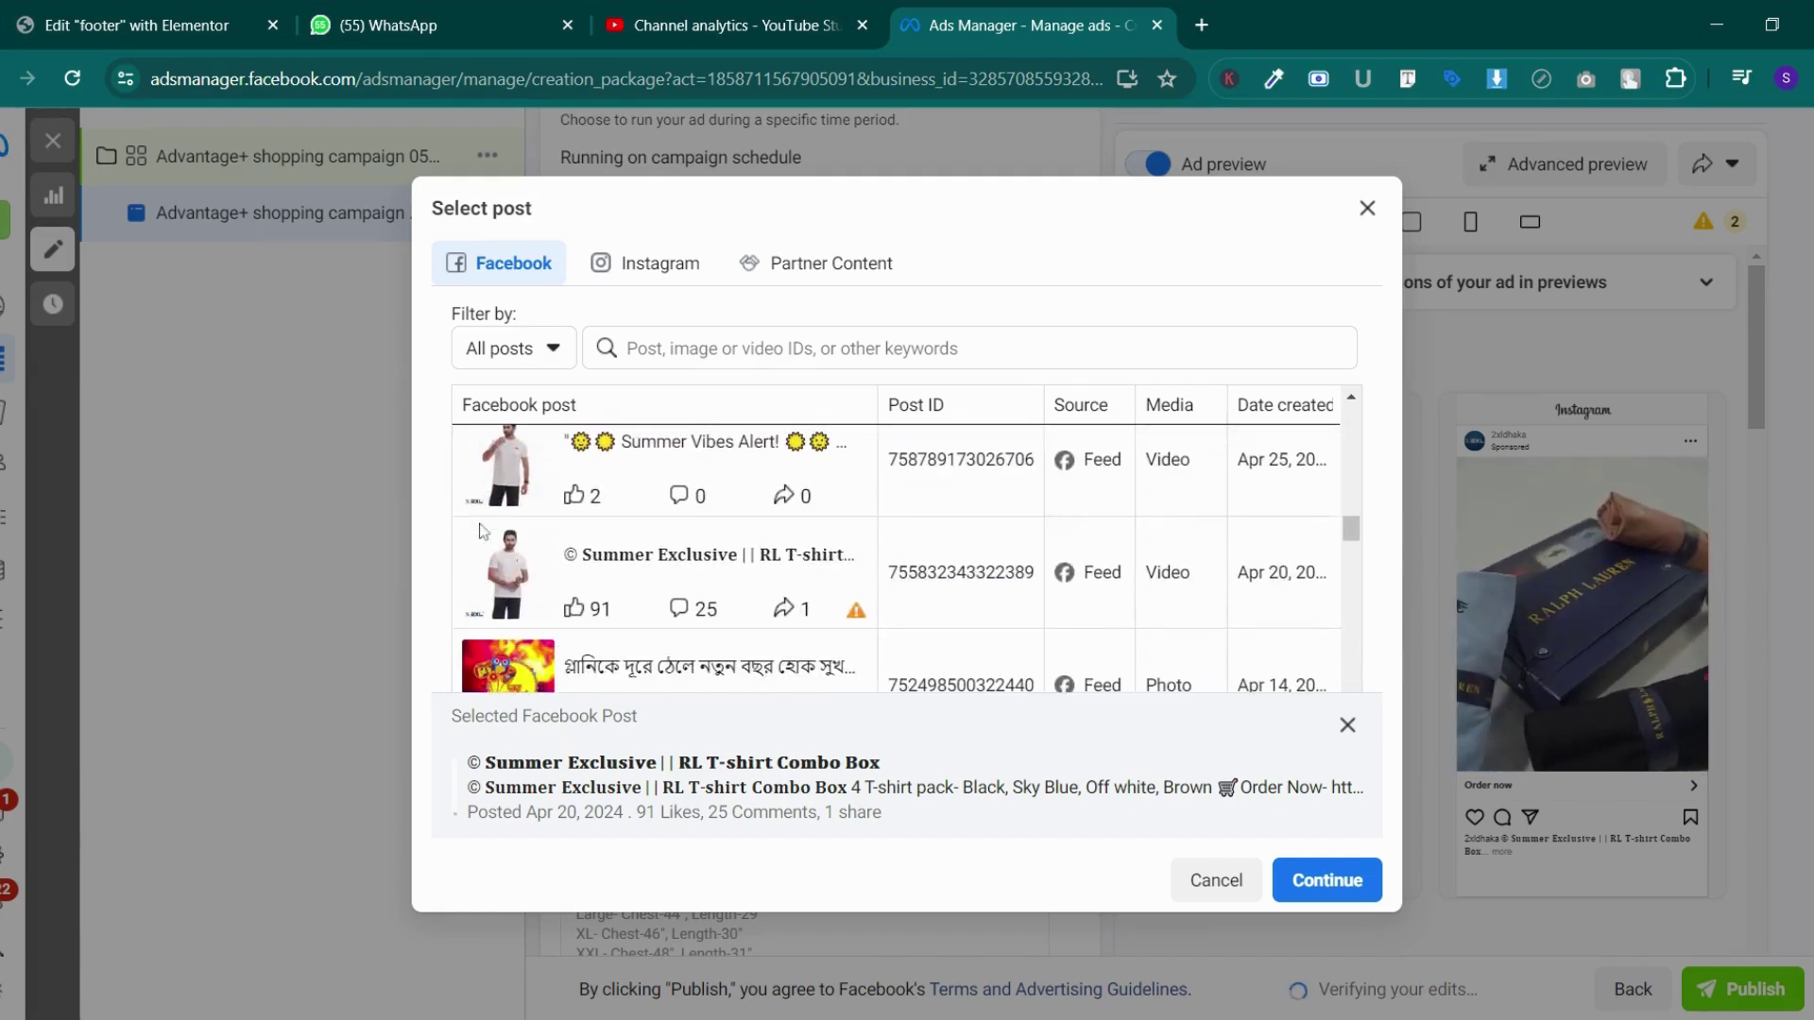
{"action": "scroll", "coordinate": [482, 529], "scroll_direction": "down", "scroll_amount": 5}
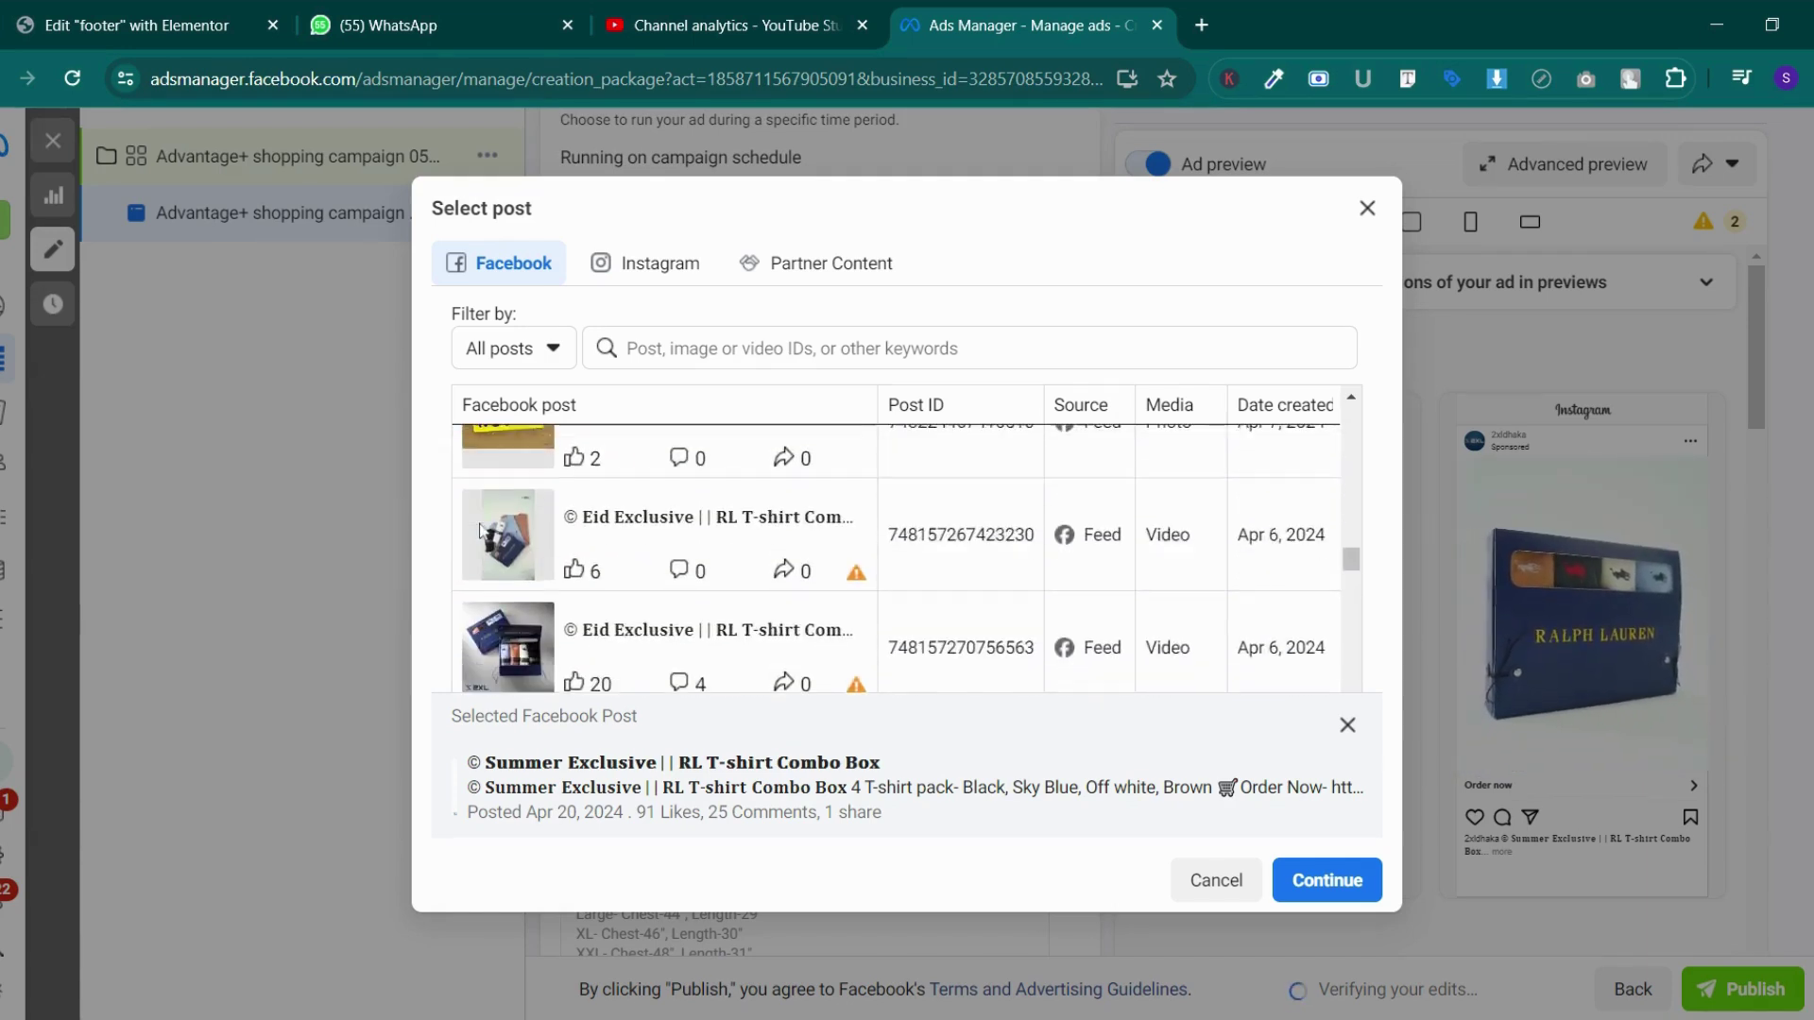
{"action": "scroll", "coordinate": [482, 531], "scroll_direction": "up", "scroll_amount": 10}
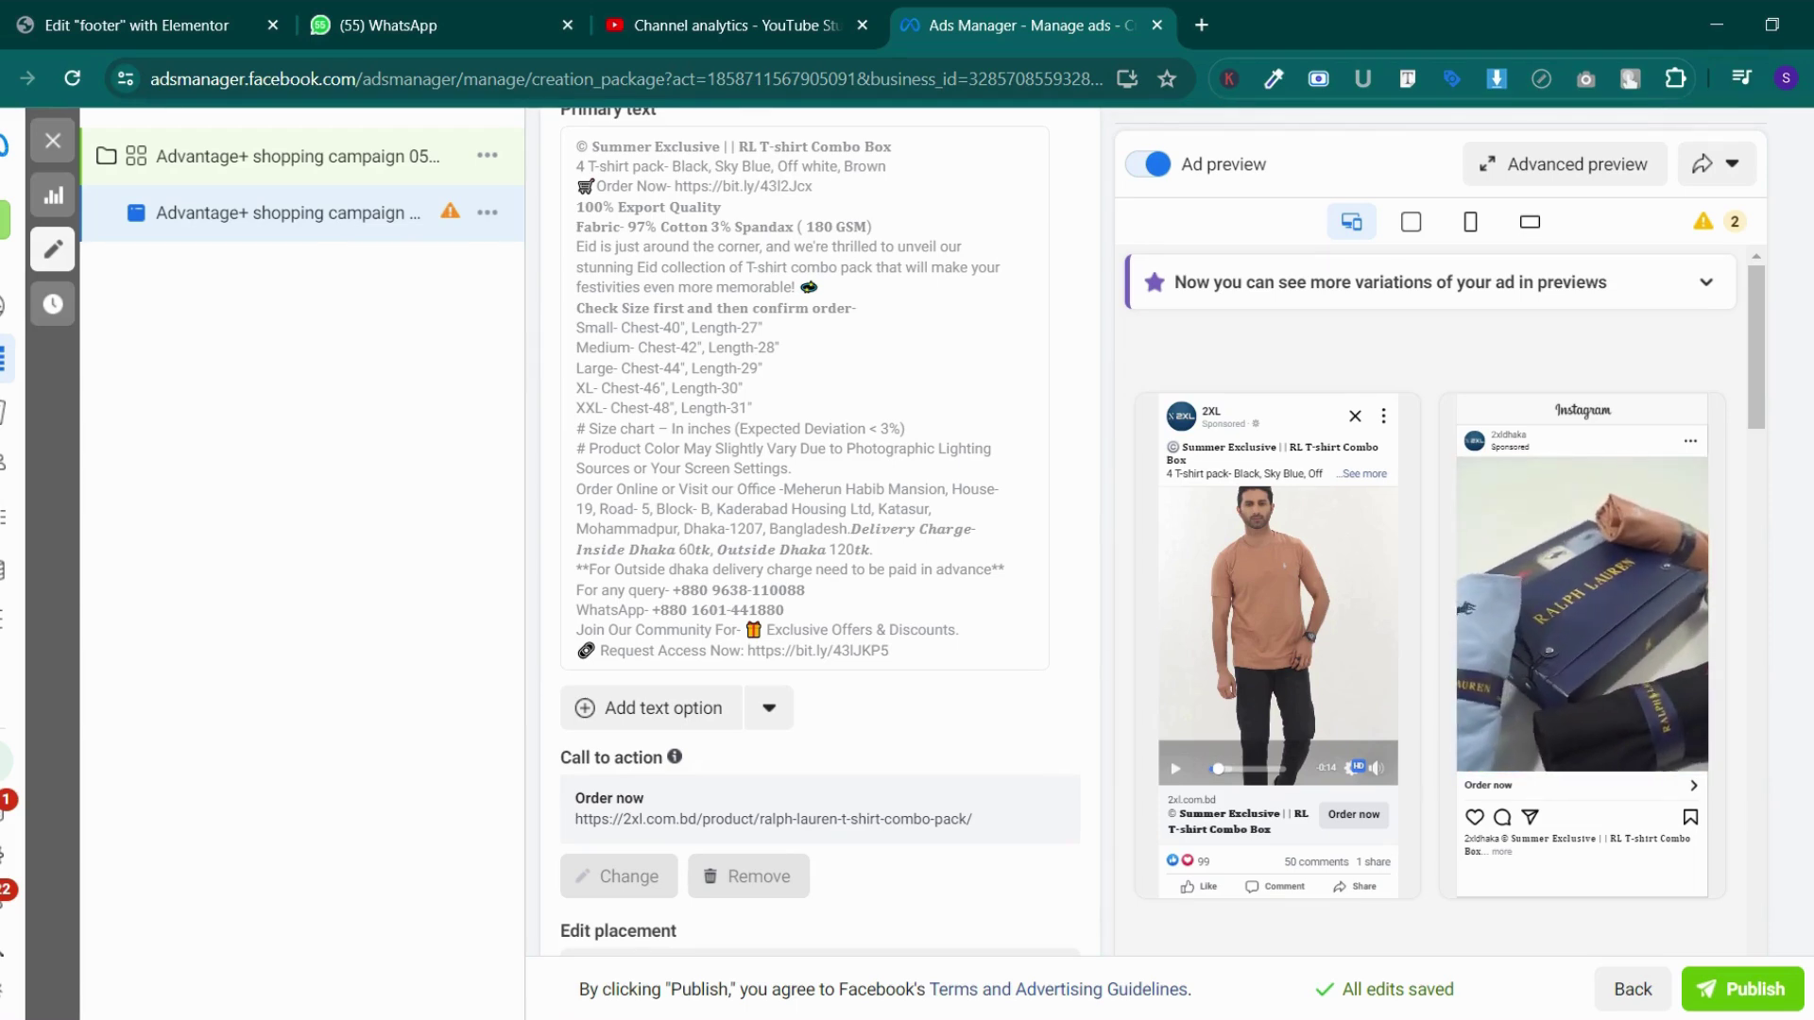
Step: Review the ad's identity, setup, primary text, call to action, Advantage+ creative enhancements and tracking settings
{"action": "scroll", "coordinate": [716, 720], "scroll_direction": "up", "scroll_amount": 4}
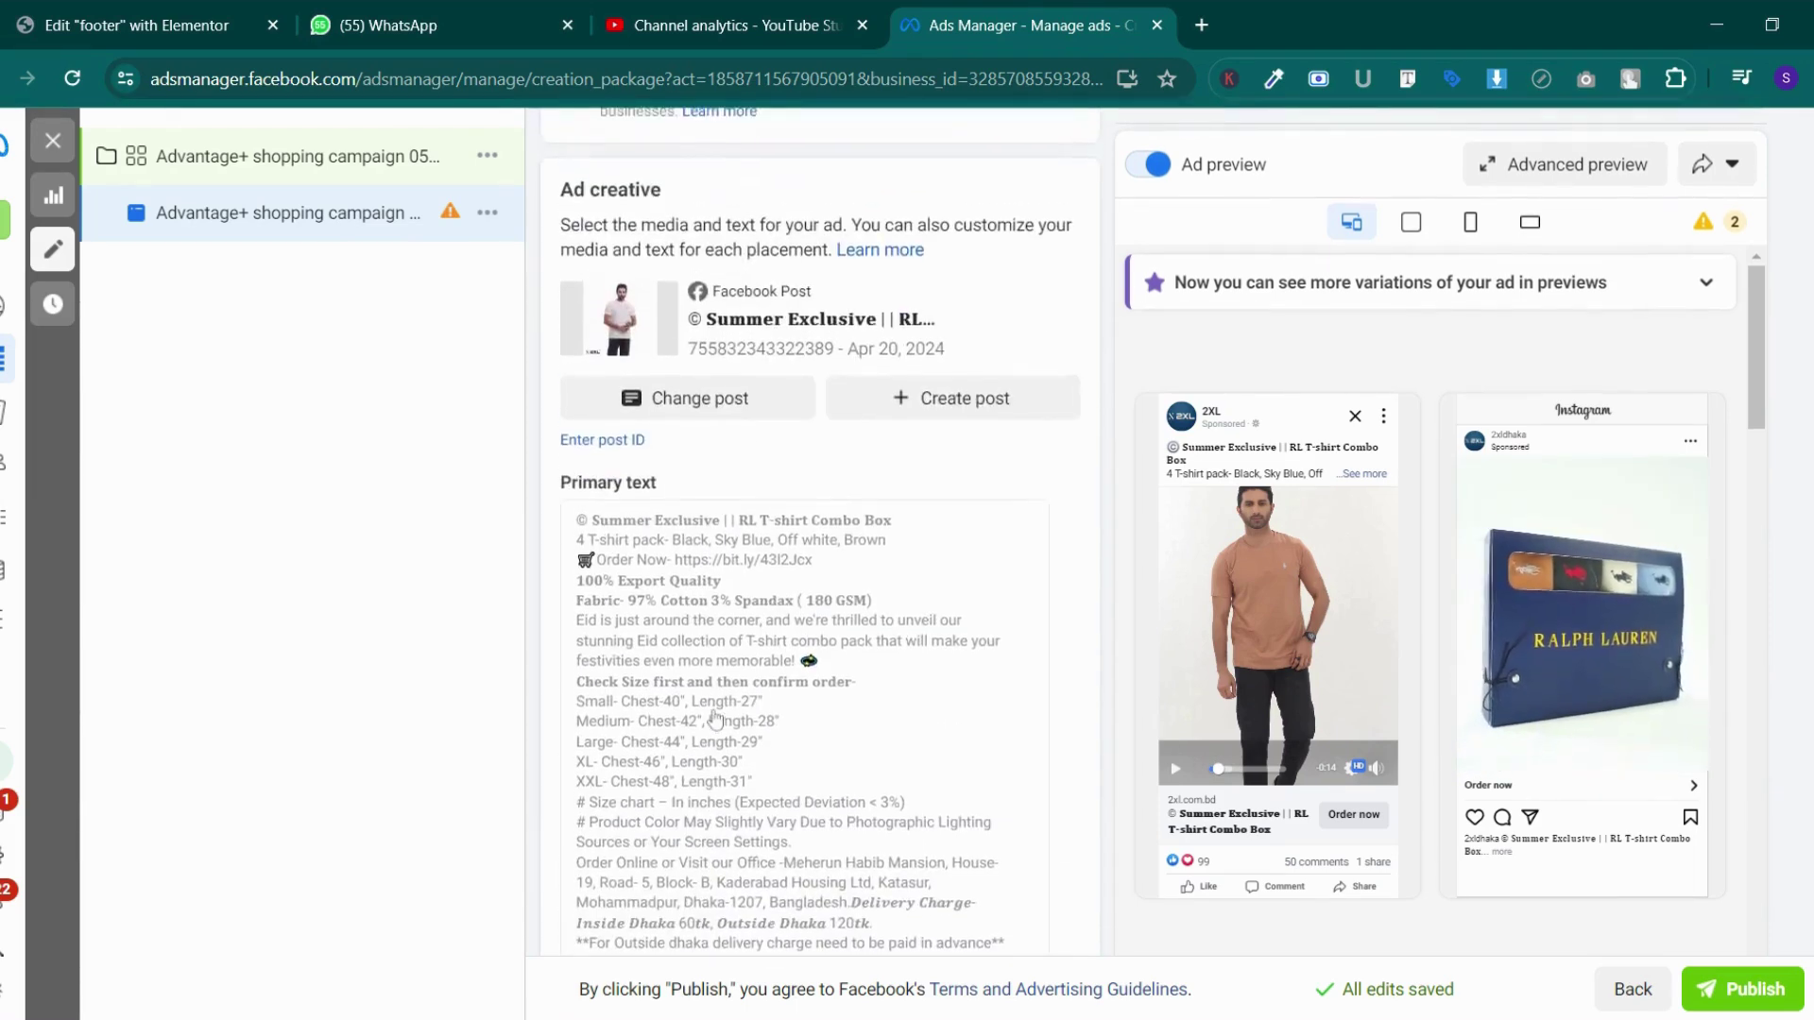
{"action": "scroll", "coordinate": [715, 720], "scroll_direction": "up", "scroll_amount": 3}
{"action": "scroll", "coordinate": [716, 720], "scroll_direction": "down", "scroll_amount": 5}
{"action": "scroll", "coordinate": [715, 720], "scroll_direction": "up", "scroll_amount": 7}
{"action": "scroll", "coordinate": [715, 720], "scroll_direction": "down", "scroll_amount": 7}
{"action": "scroll", "coordinate": [716, 720], "scroll_direction": "up", "scroll_amount": 8}
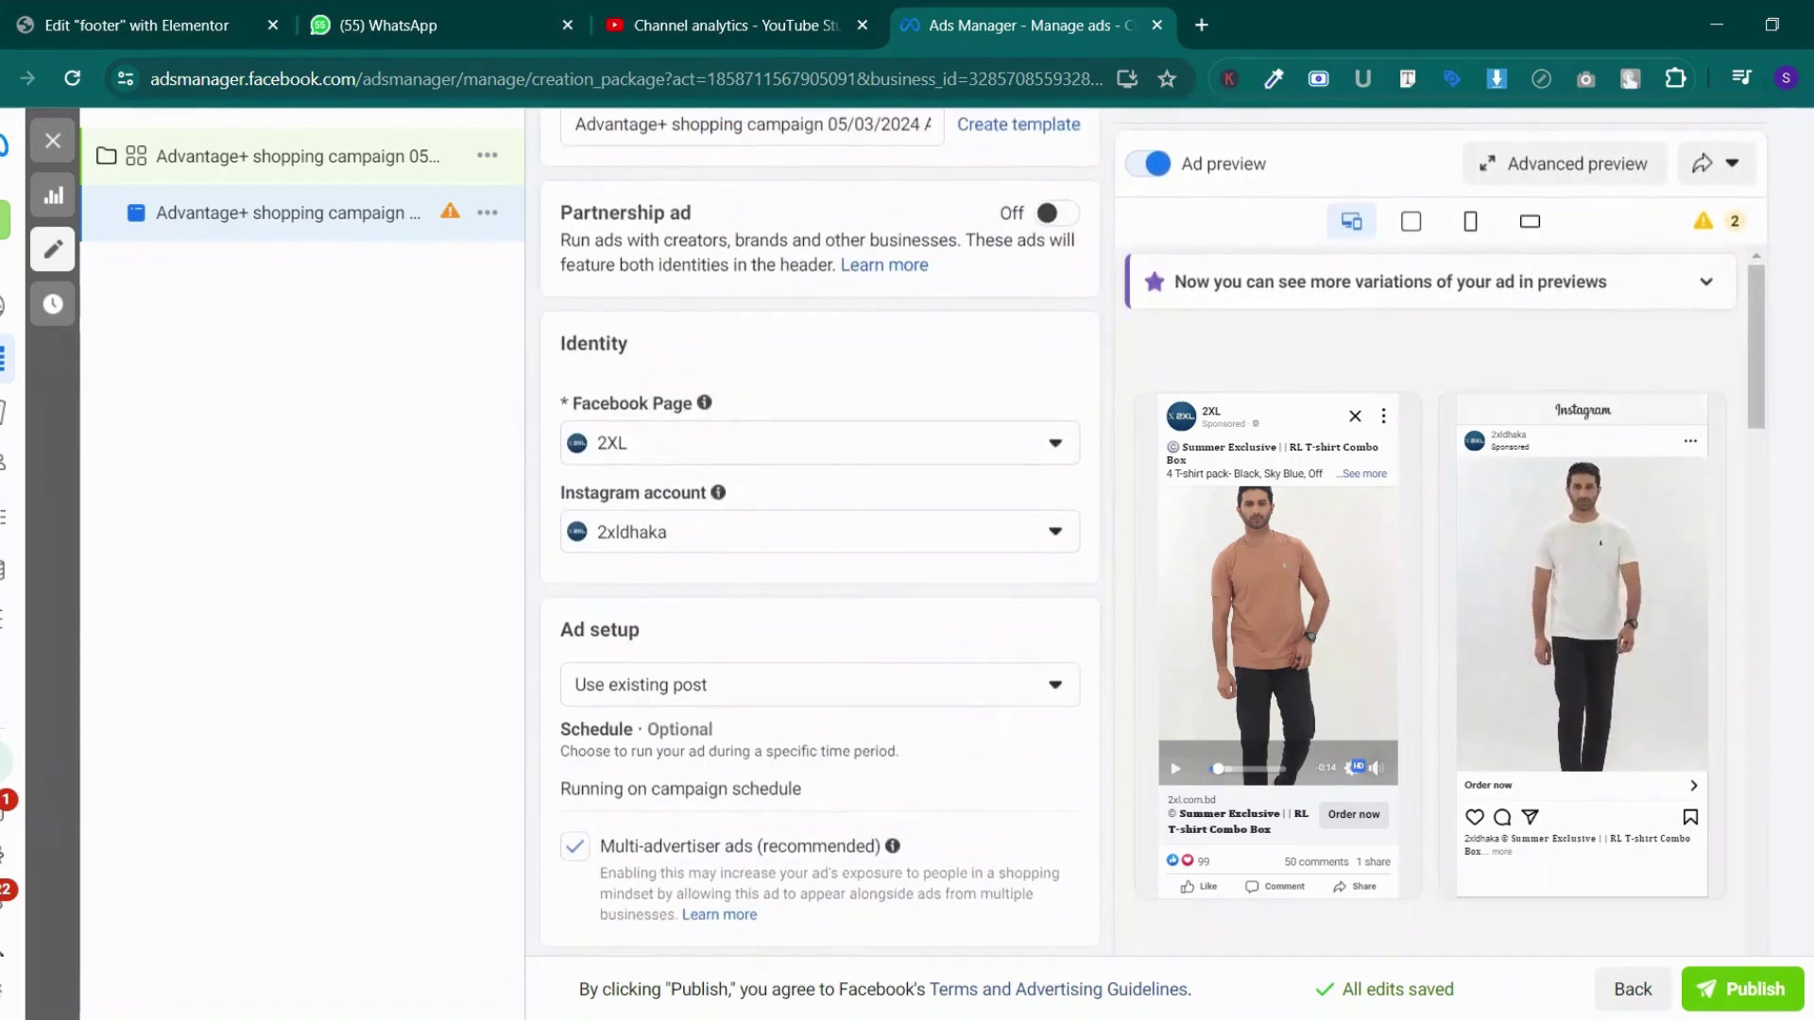
{"action": "scroll", "coordinate": [715, 720], "scroll_direction": "down", "scroll_amount": 6}
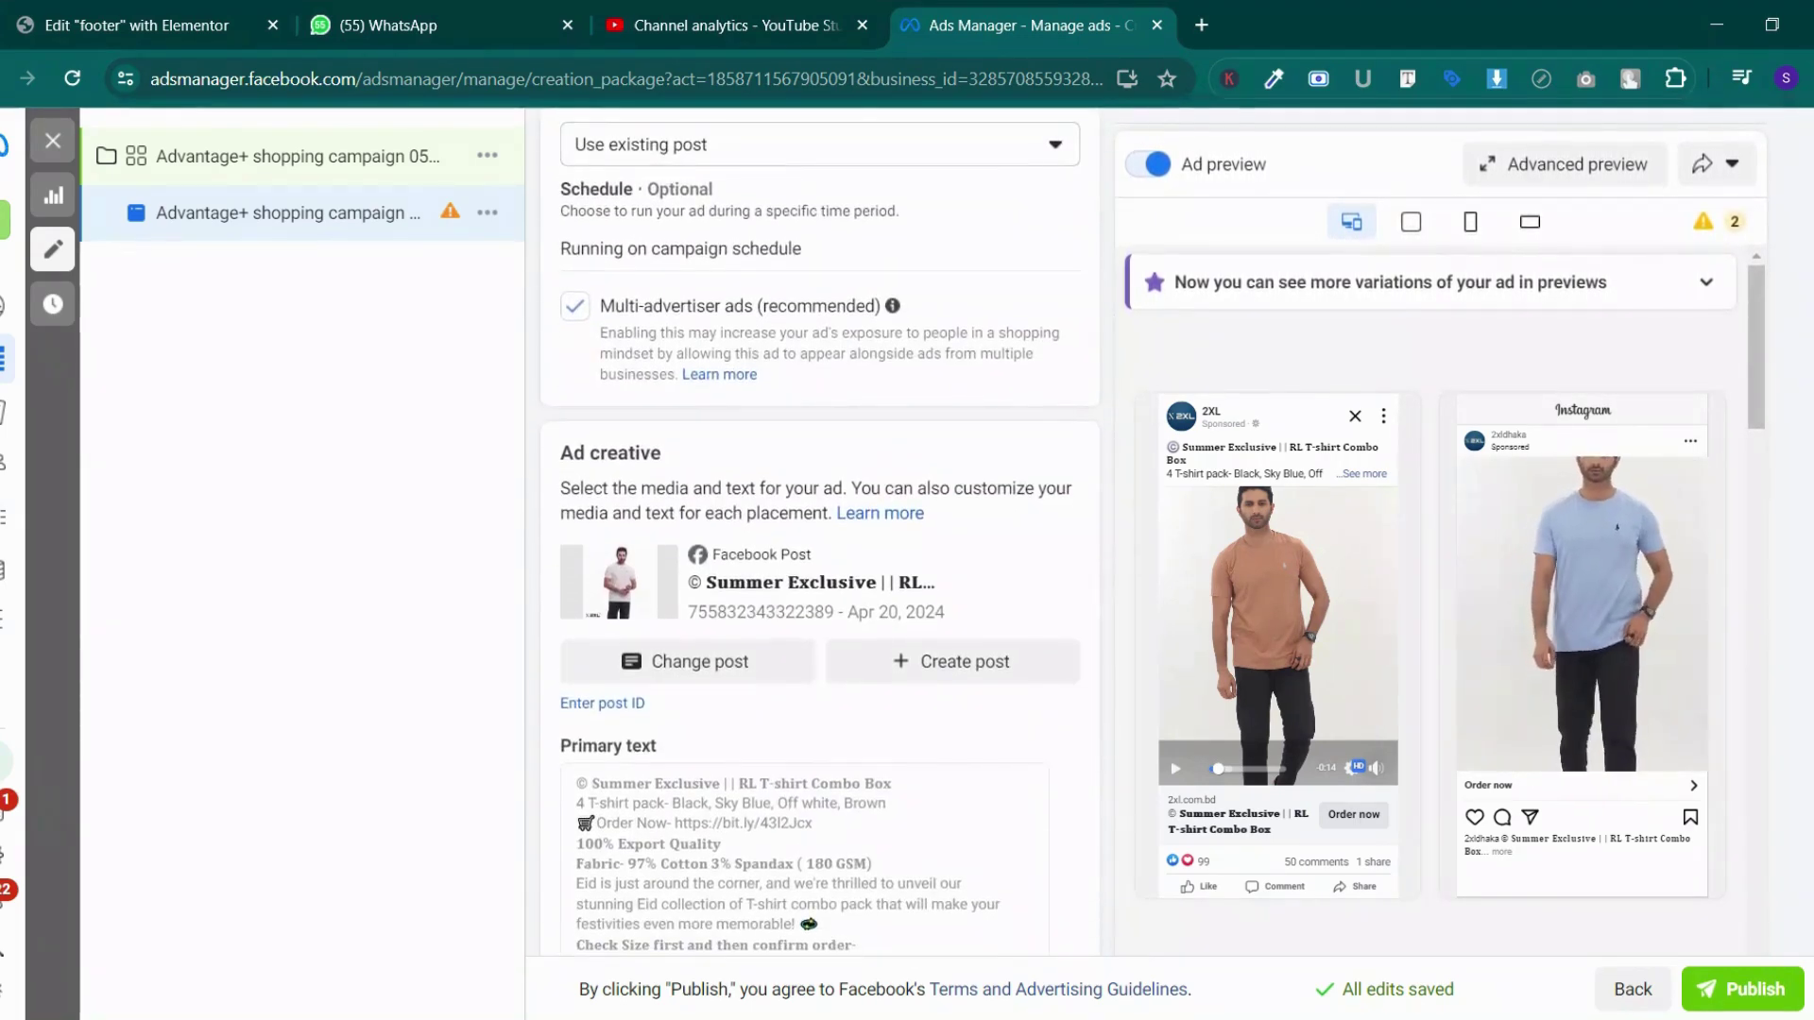
{"action": "scroll", "coordinate": [715, 720], "scroll_direction": "down", "scroll_amount": 10}
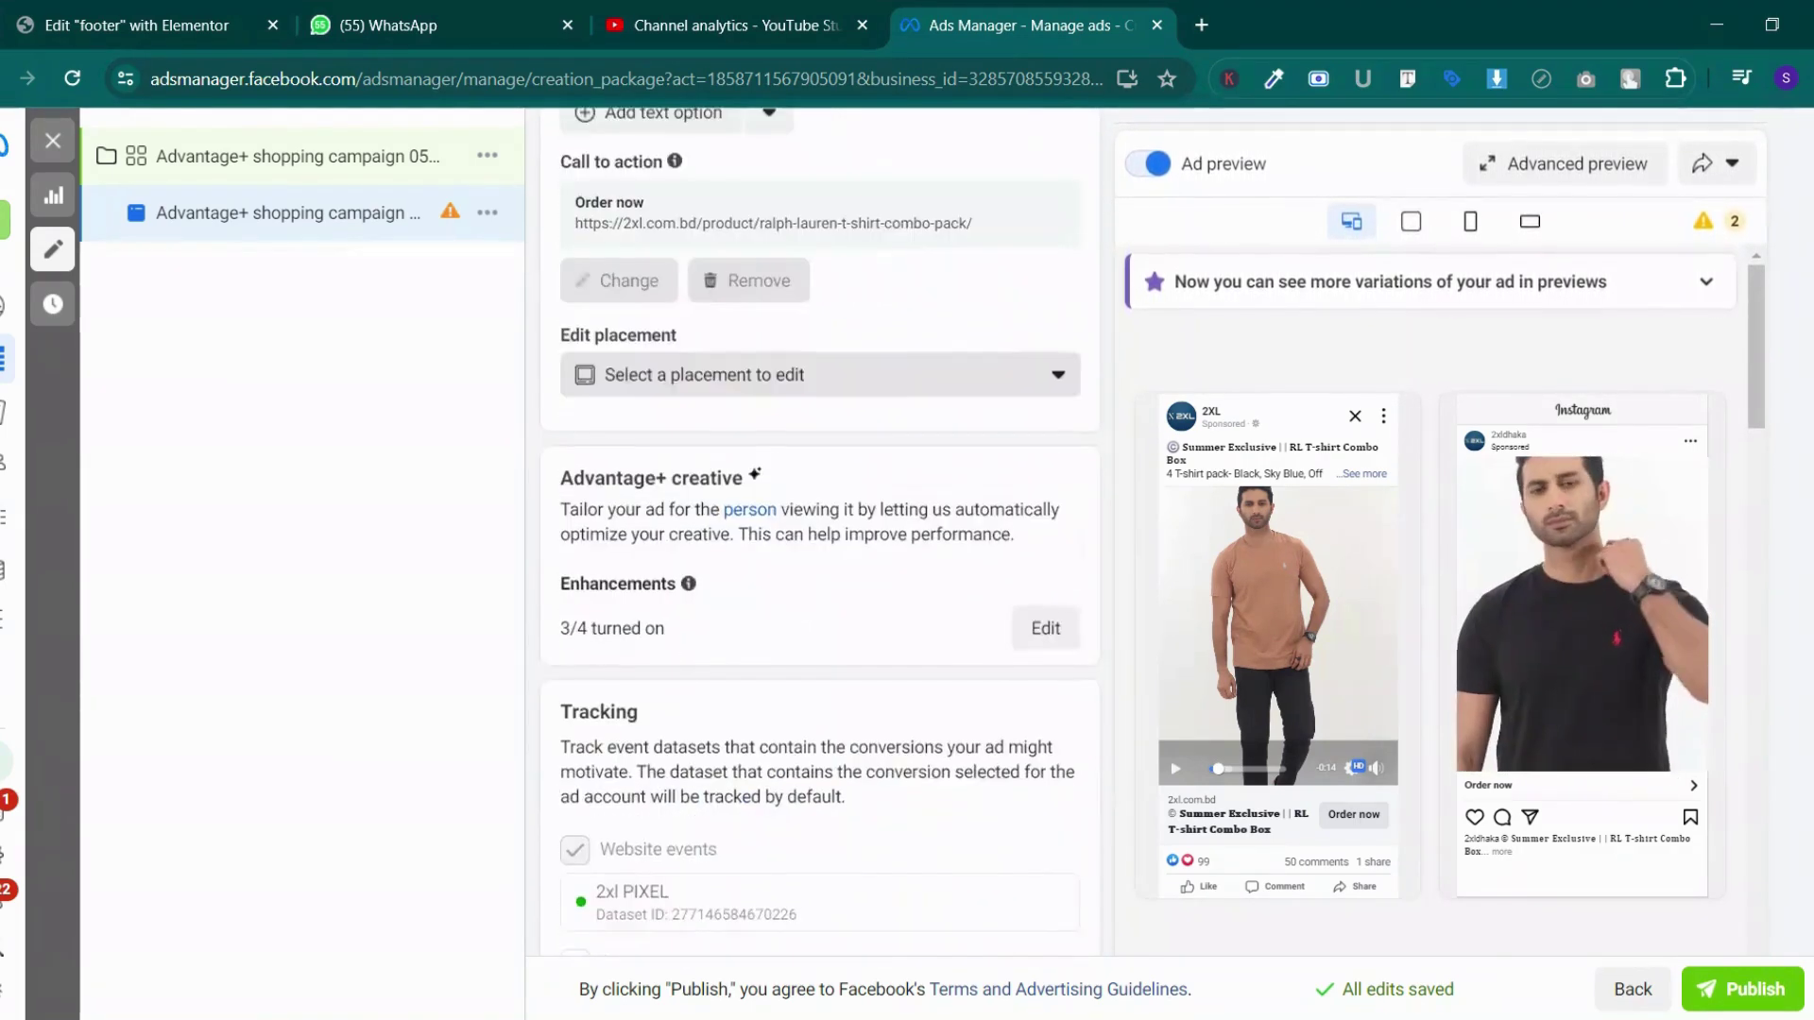
{"action": "scroll", "coordinate": [715, 720], "scroll_direction": "down", "scroll_amount": 4}
{"action": "scroll", "coordinate": [715, 720], "scroll_direction": "up", "scroll_amount": 3}
{"action": "scroll", "coordinate": [716, 720], "scroll_direction": "down", "scroll_amount": 3}
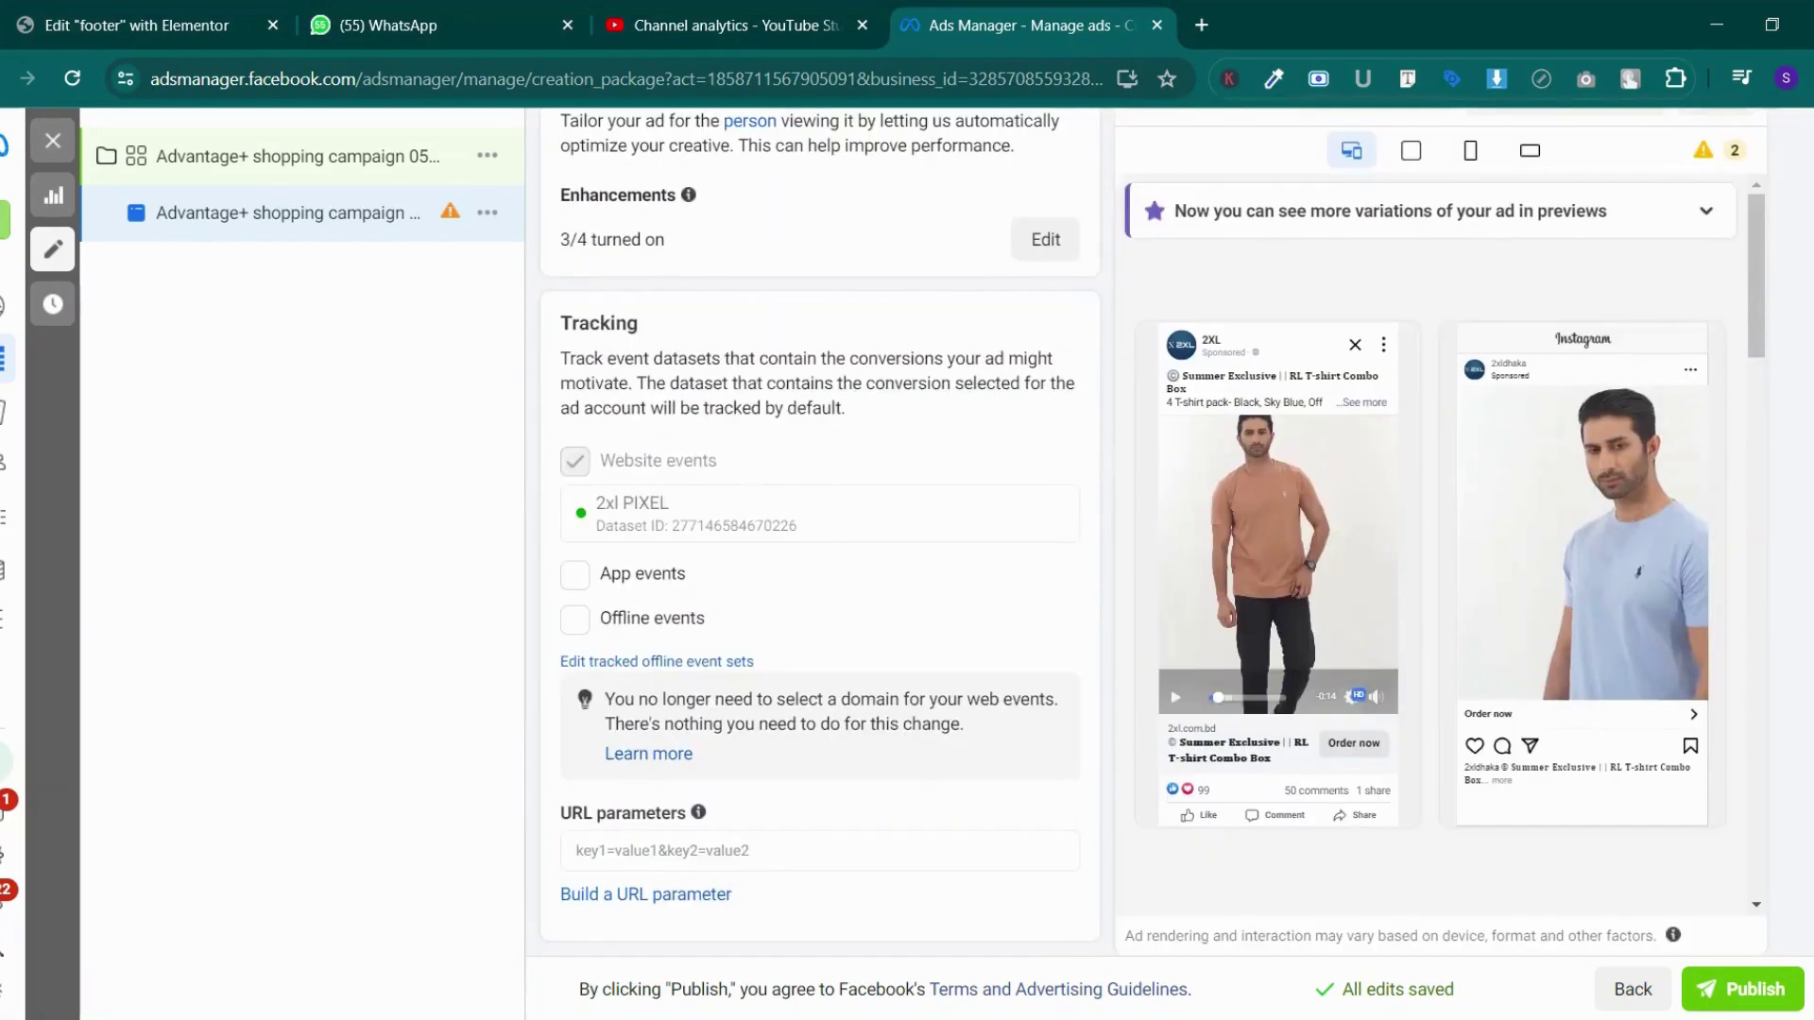
Step: Turn on all Advantage+ creative optimizations for the ad, including adding catalog items, and save them
{"action": "scroll", "coordinate": [820, 529], "scroll_direction": "up", "scroll_amount": 2}
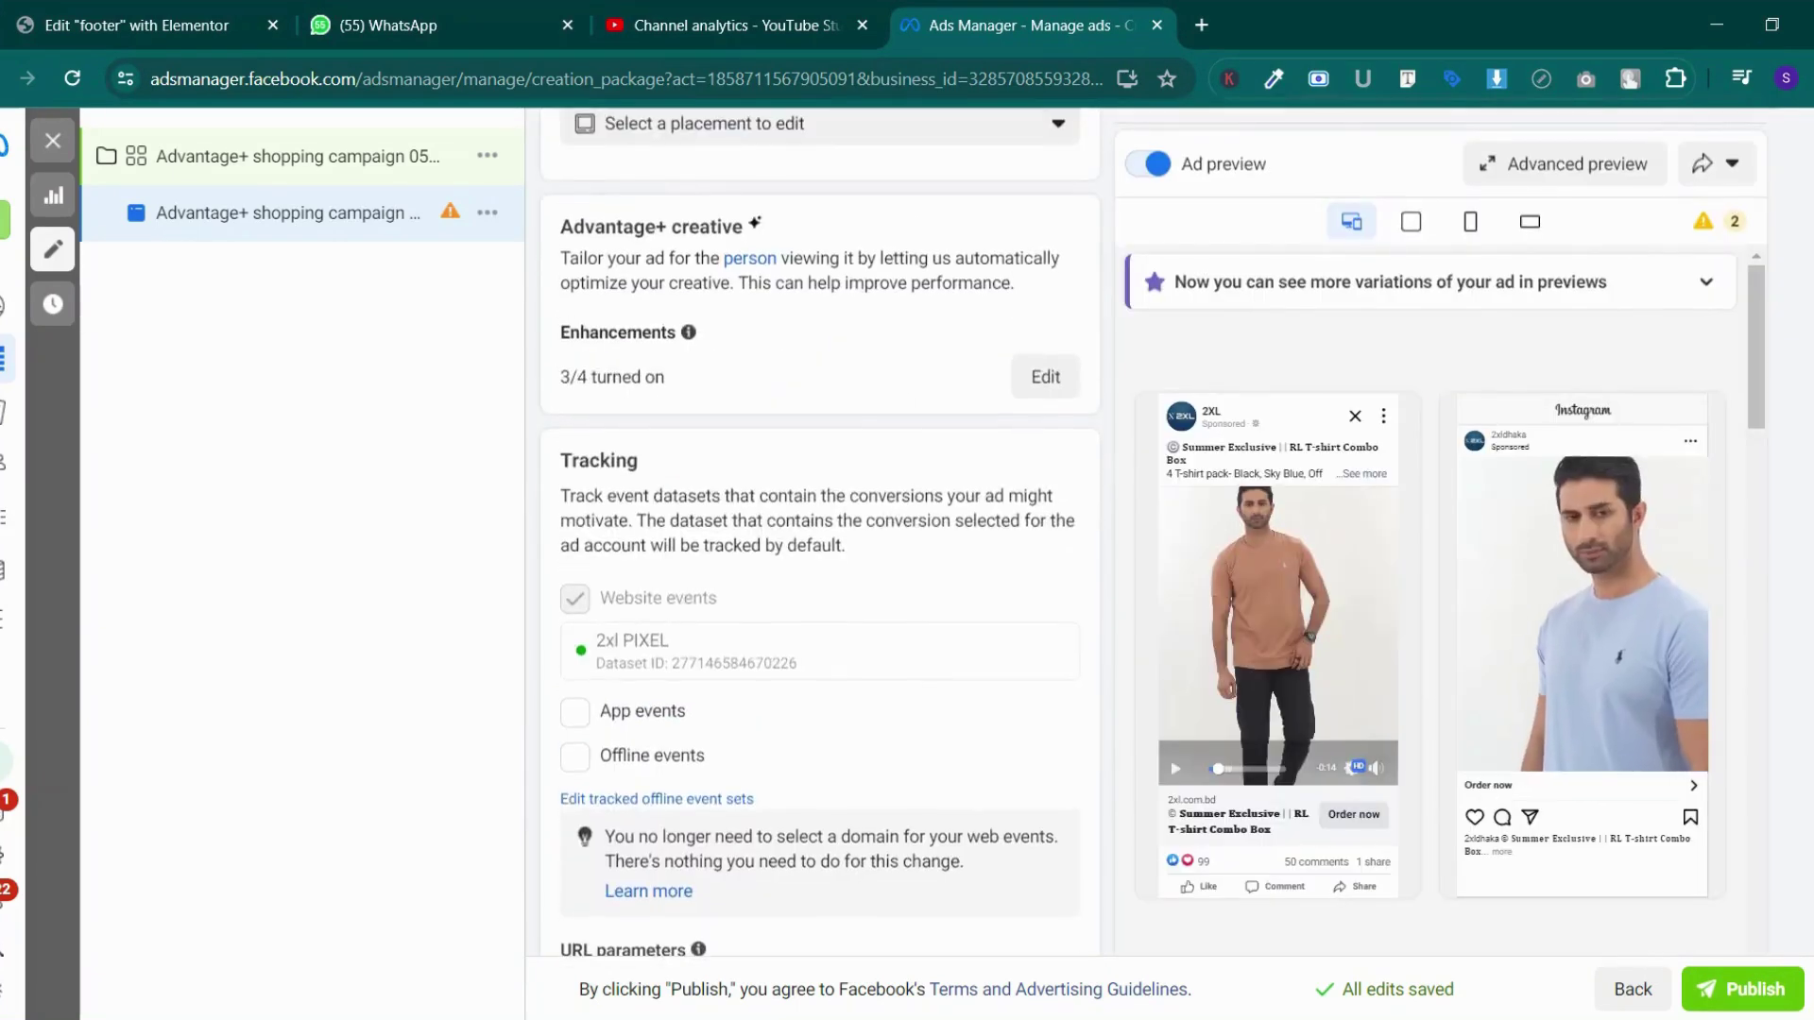
{"action": "left_click", "coordinate": [1017, 377]}
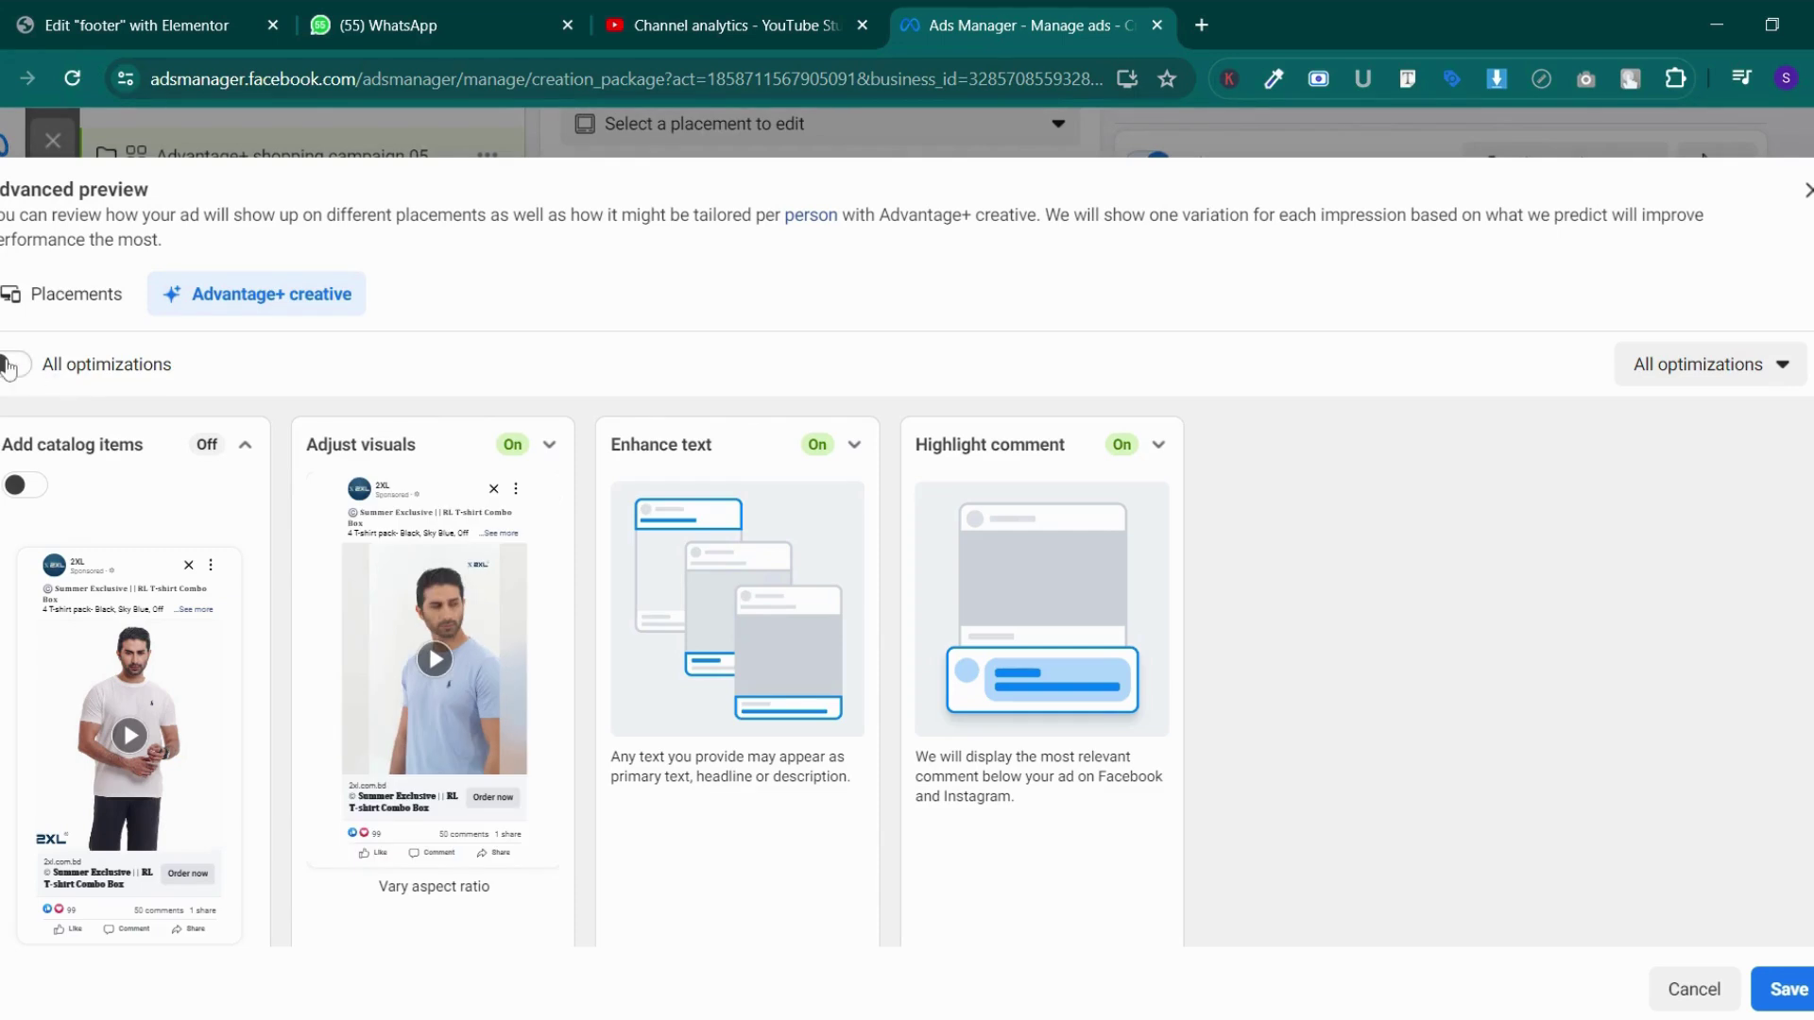
{"action": "left_click", "coordinate": [11, 365]}
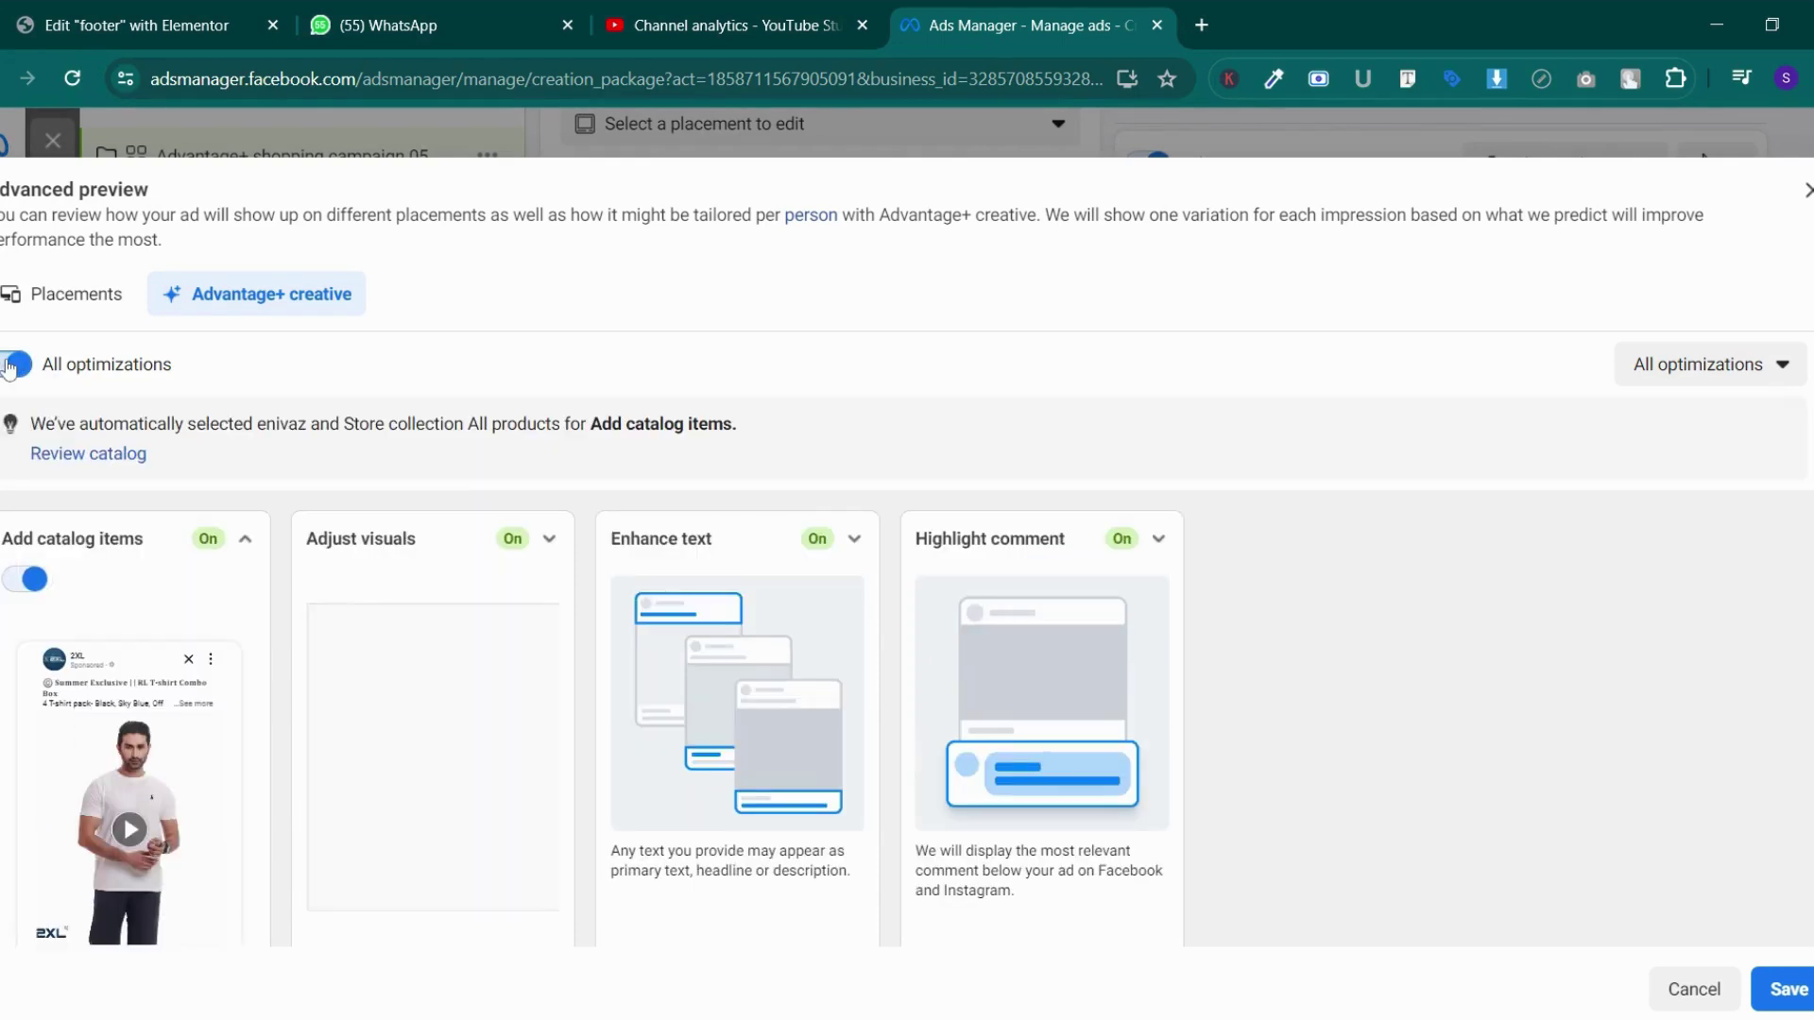
{"action": "scroll", "coordinate": [415, 658], "scroll_direction": "down", "scroll_amount": 3}
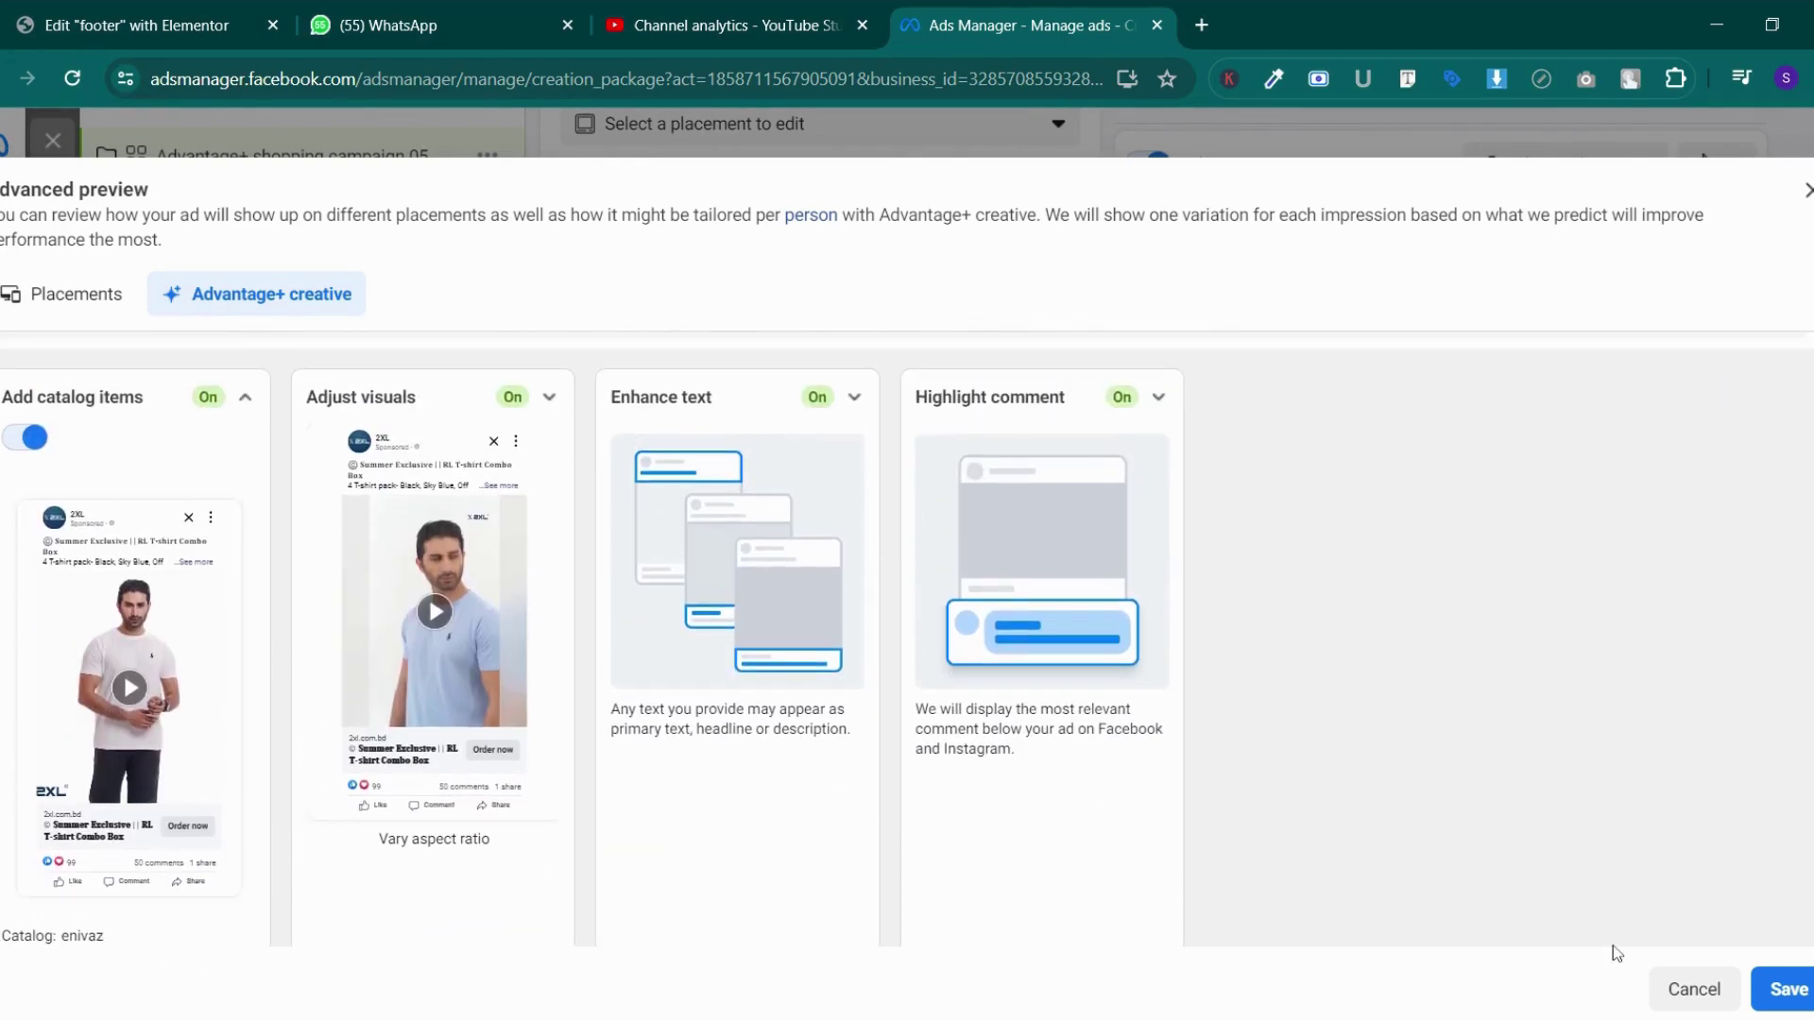
{"action": "left_click", "coordinate": [1776, 987]}
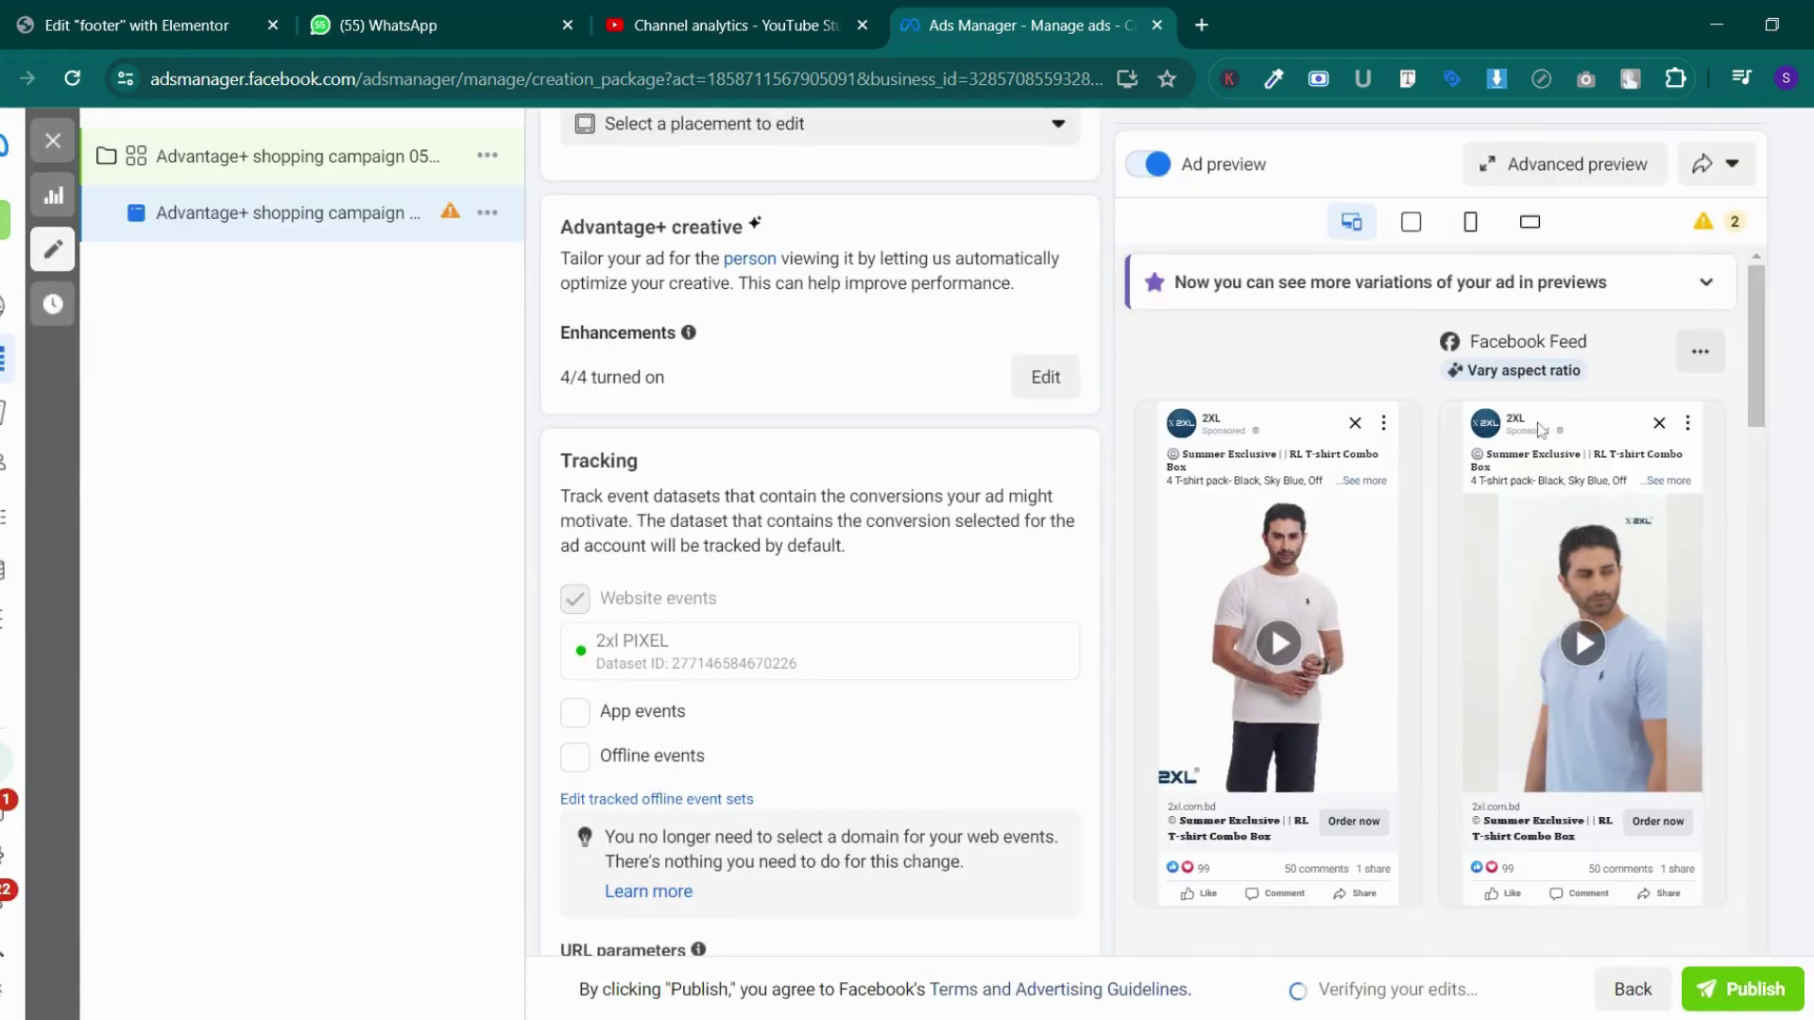
Step: Examine the ad's placement delivery warnings and look back over its creative, call to action, setup and identity settings
{"action": "left_click", "coordinate": [1731, 225]}
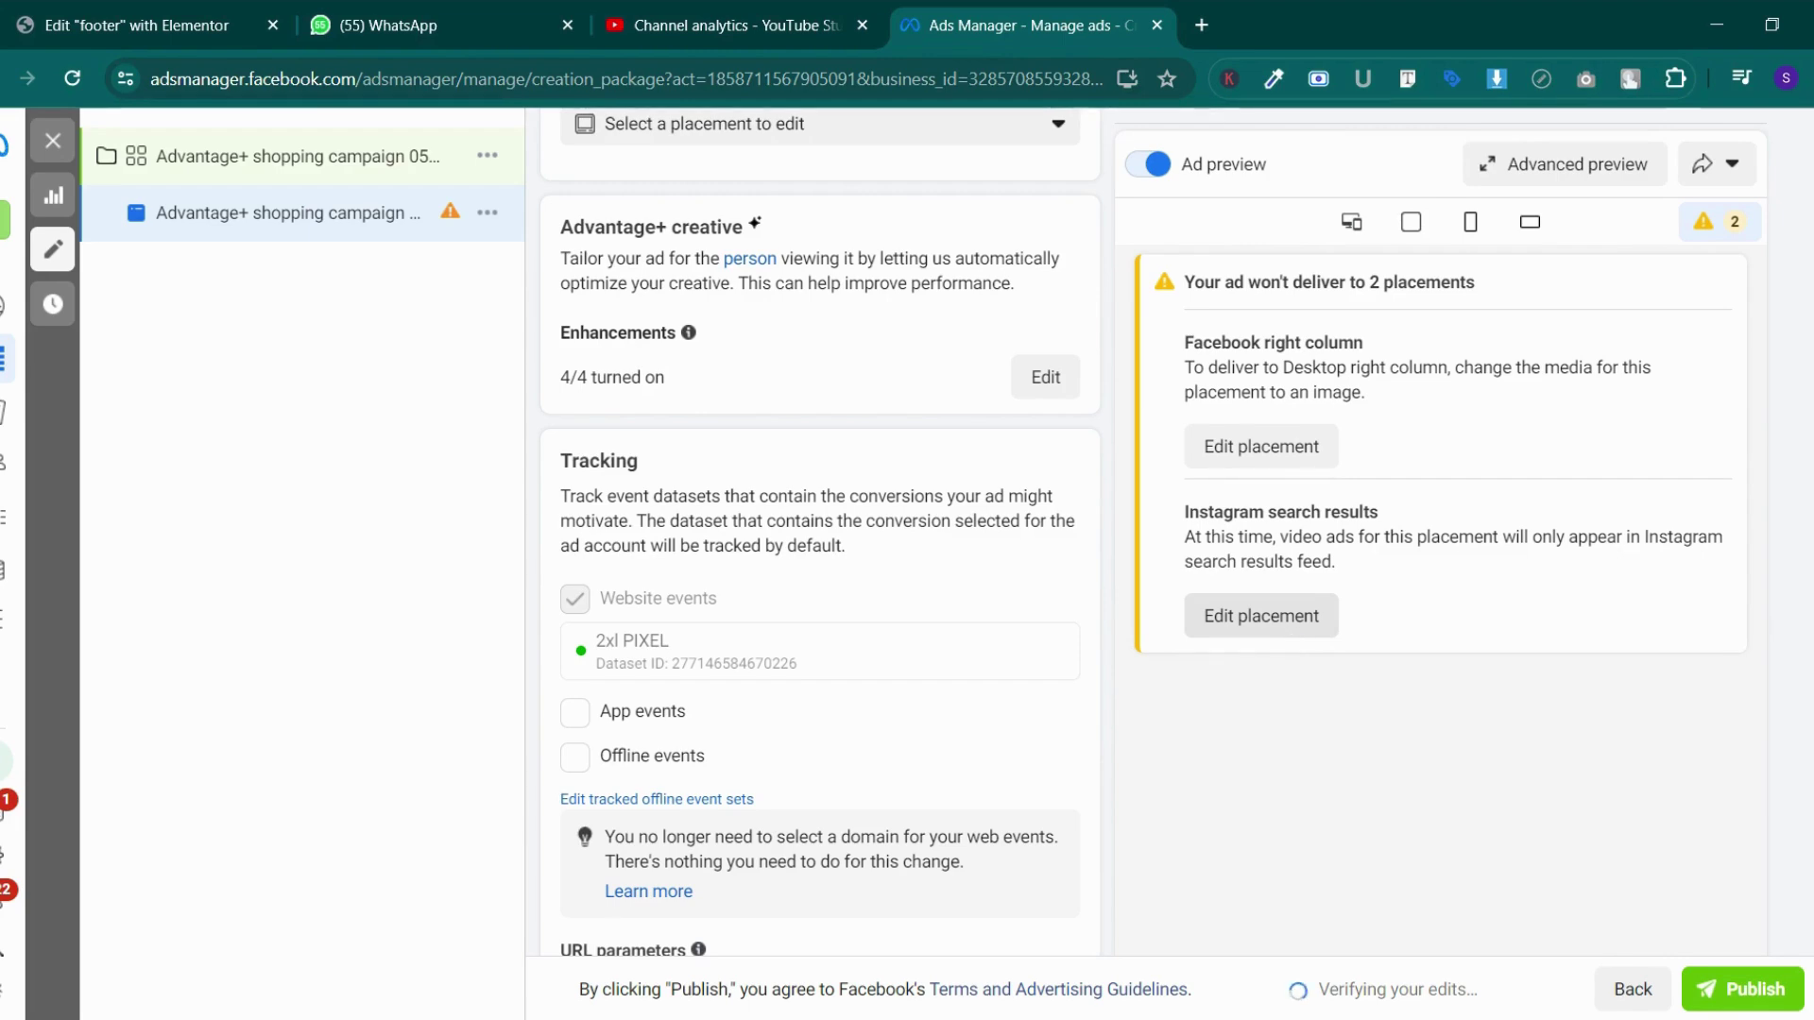
{"action": "scroll", "coordinate": [820, 529], "scroll_direction": "up", "scroll_amount": 10}
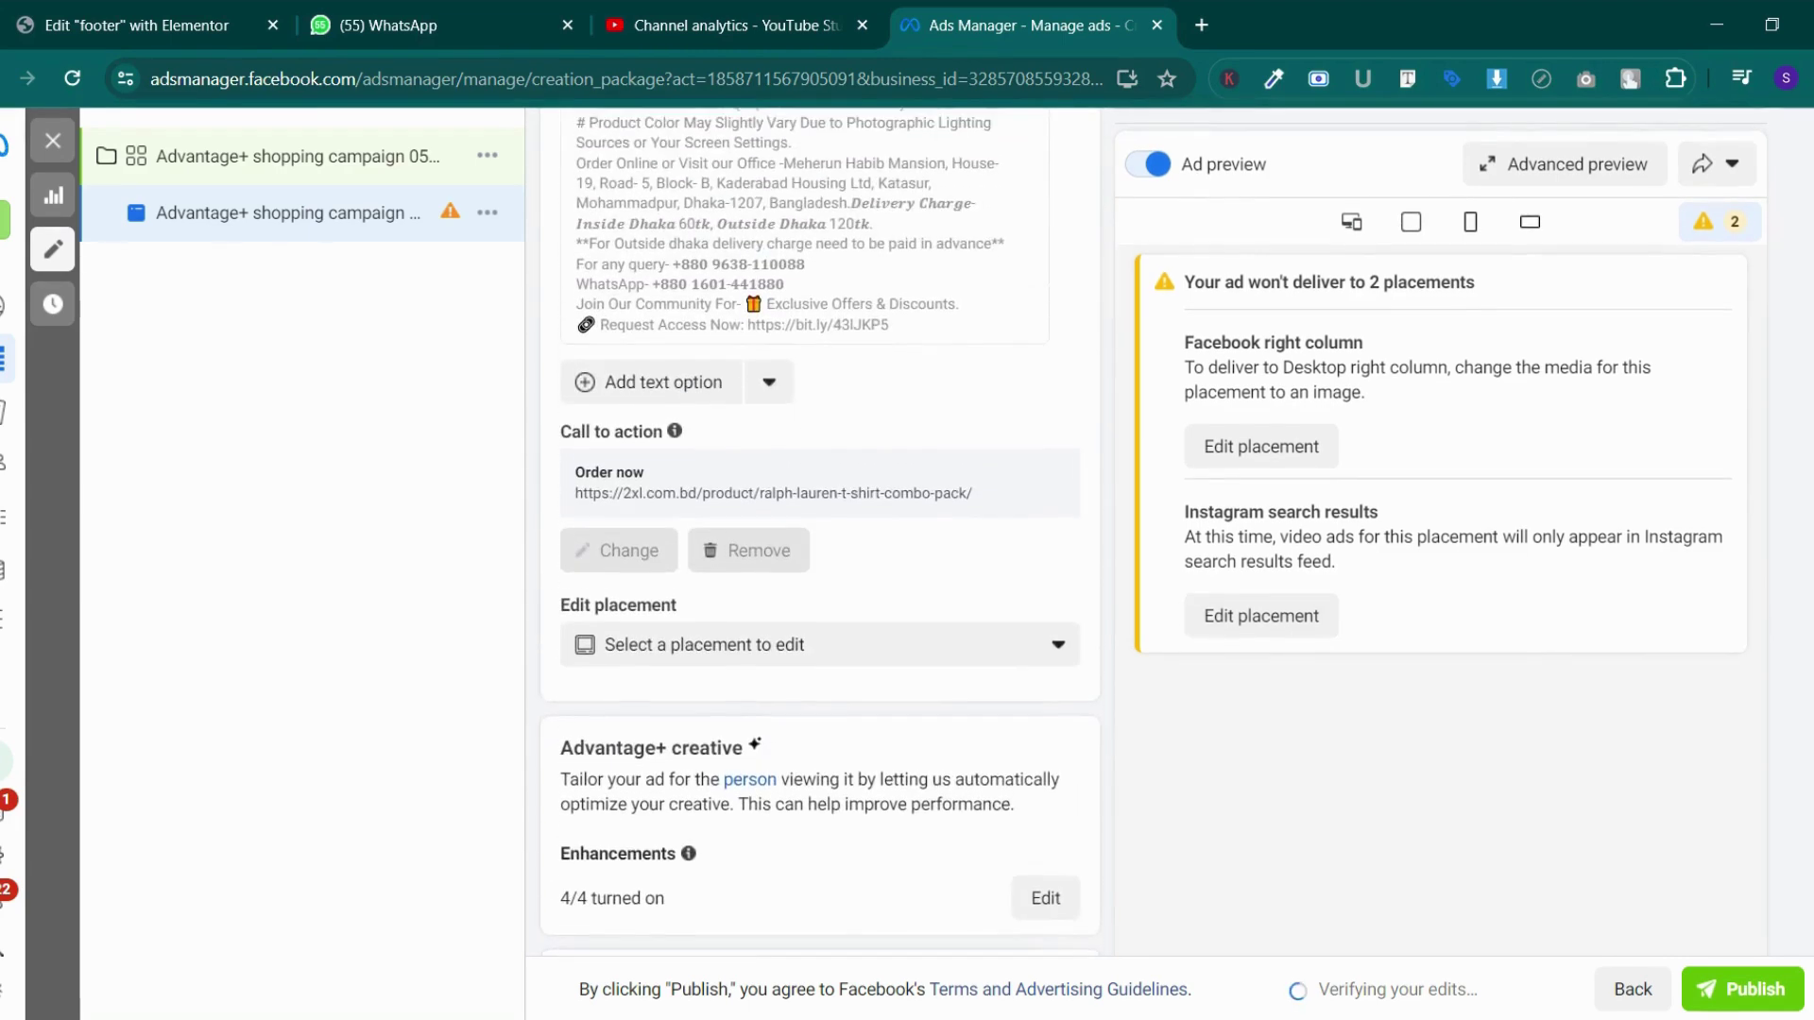
{"action": "scroll", "coordinate": [820, 529], "scroll_direction": "up", "scroll_amount": 10}
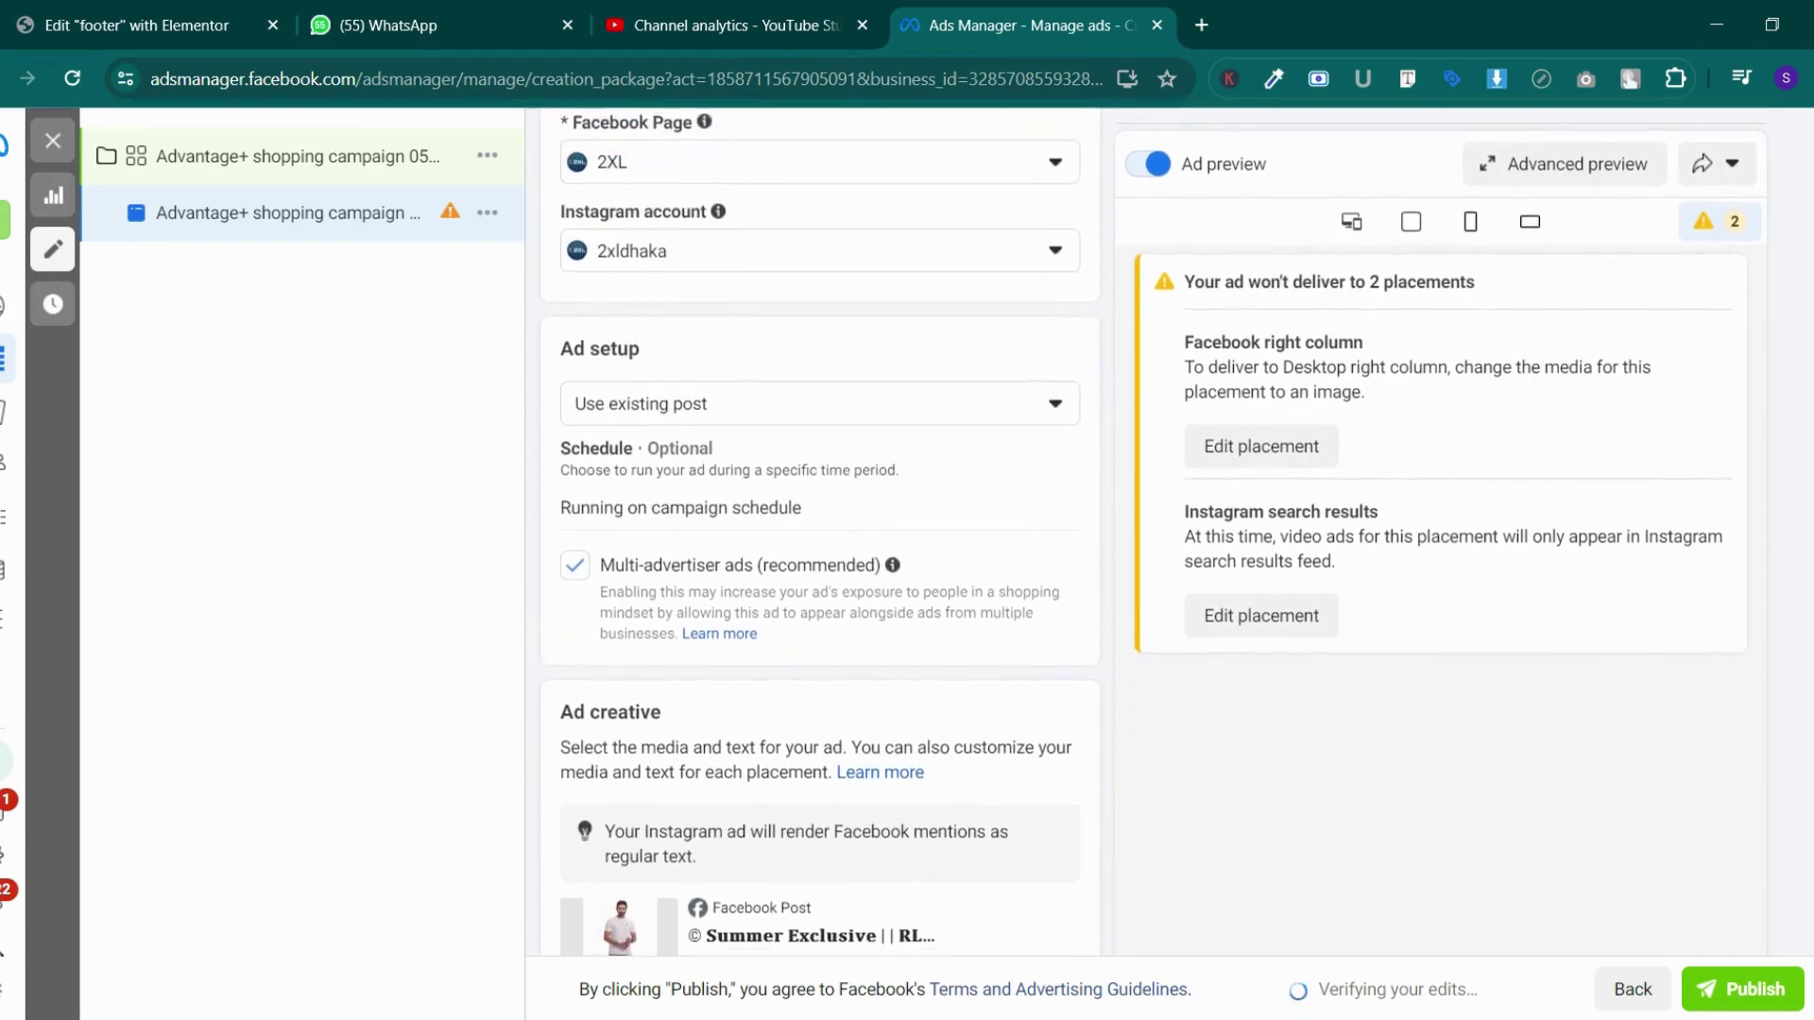
{"action": "scroll", "coordinate": [1059, 484], "scroll_direction": "up", "scroll_amount": 3}
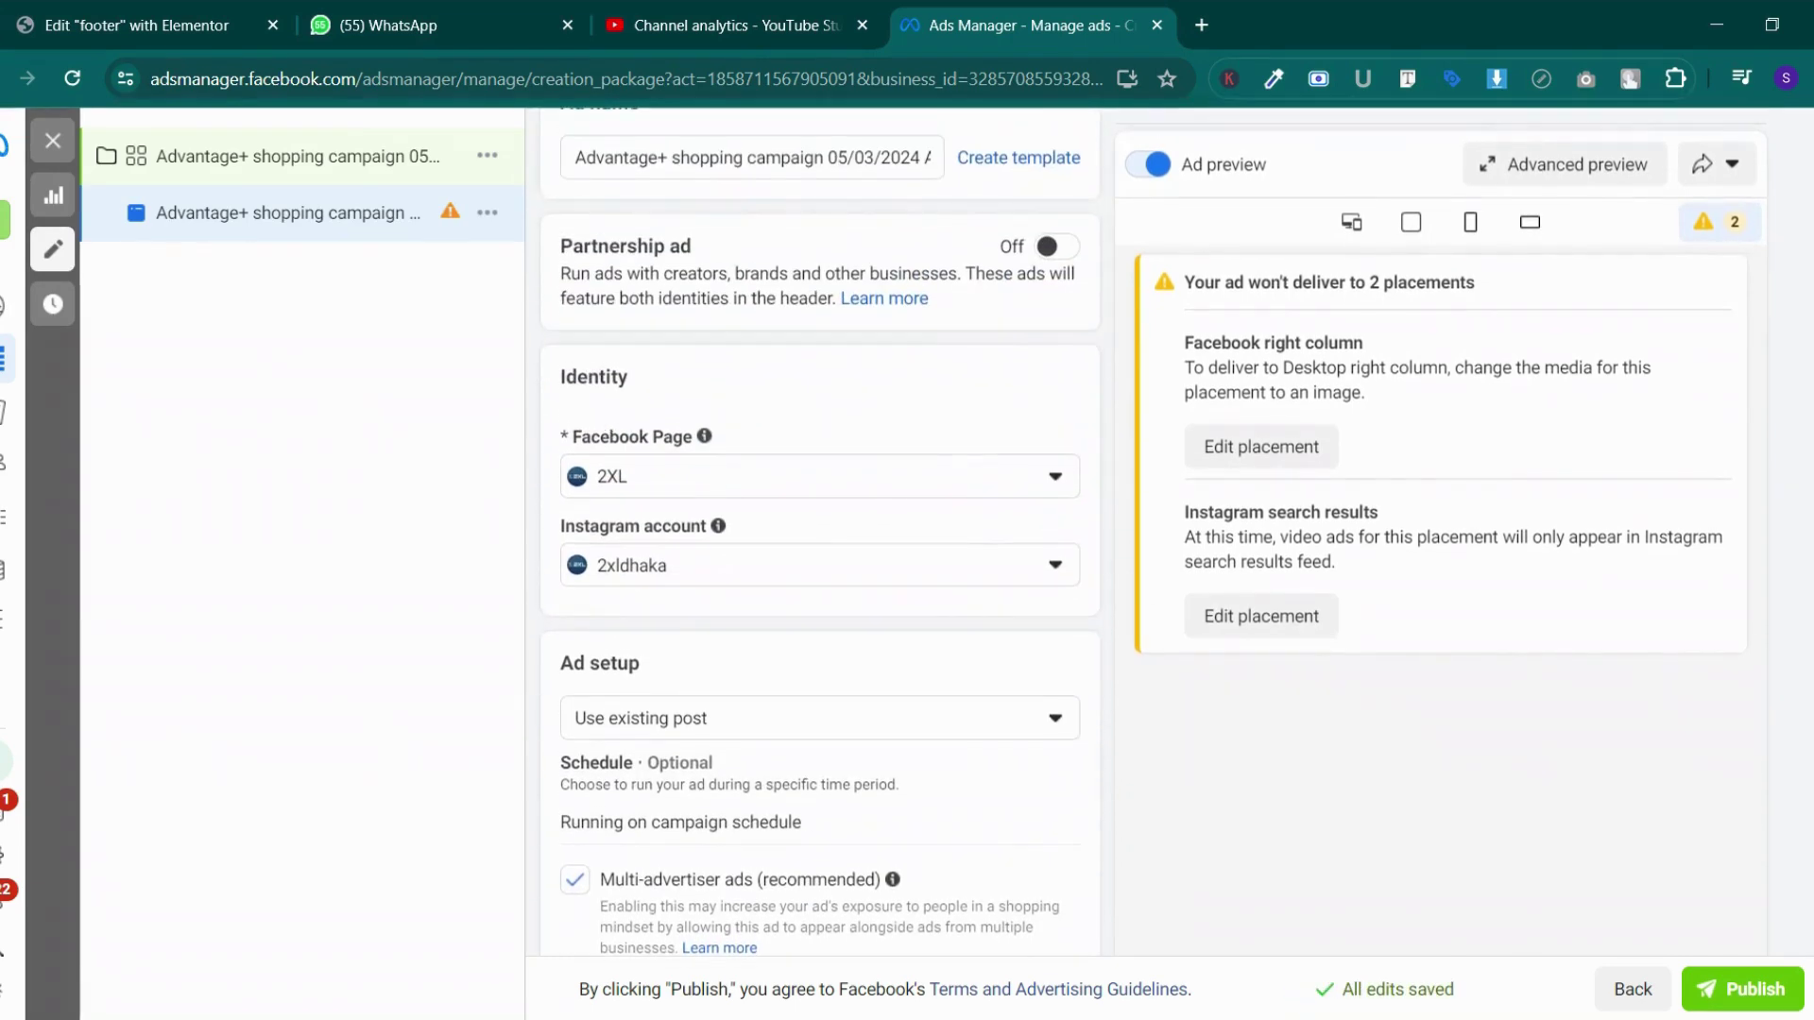
{"action": "scroll", "coordinate": [1059, 483], "scroll_direction": "down", "scroll_amount": 10}
{"action": "scroll", "coordinate": [1059, 484], "scroll_direction": "up", "scroll_amount": 5}
{"action": "scroll", "coordinate": [820, 529], "scroll_direction": "up", "scroll_amount": 10}
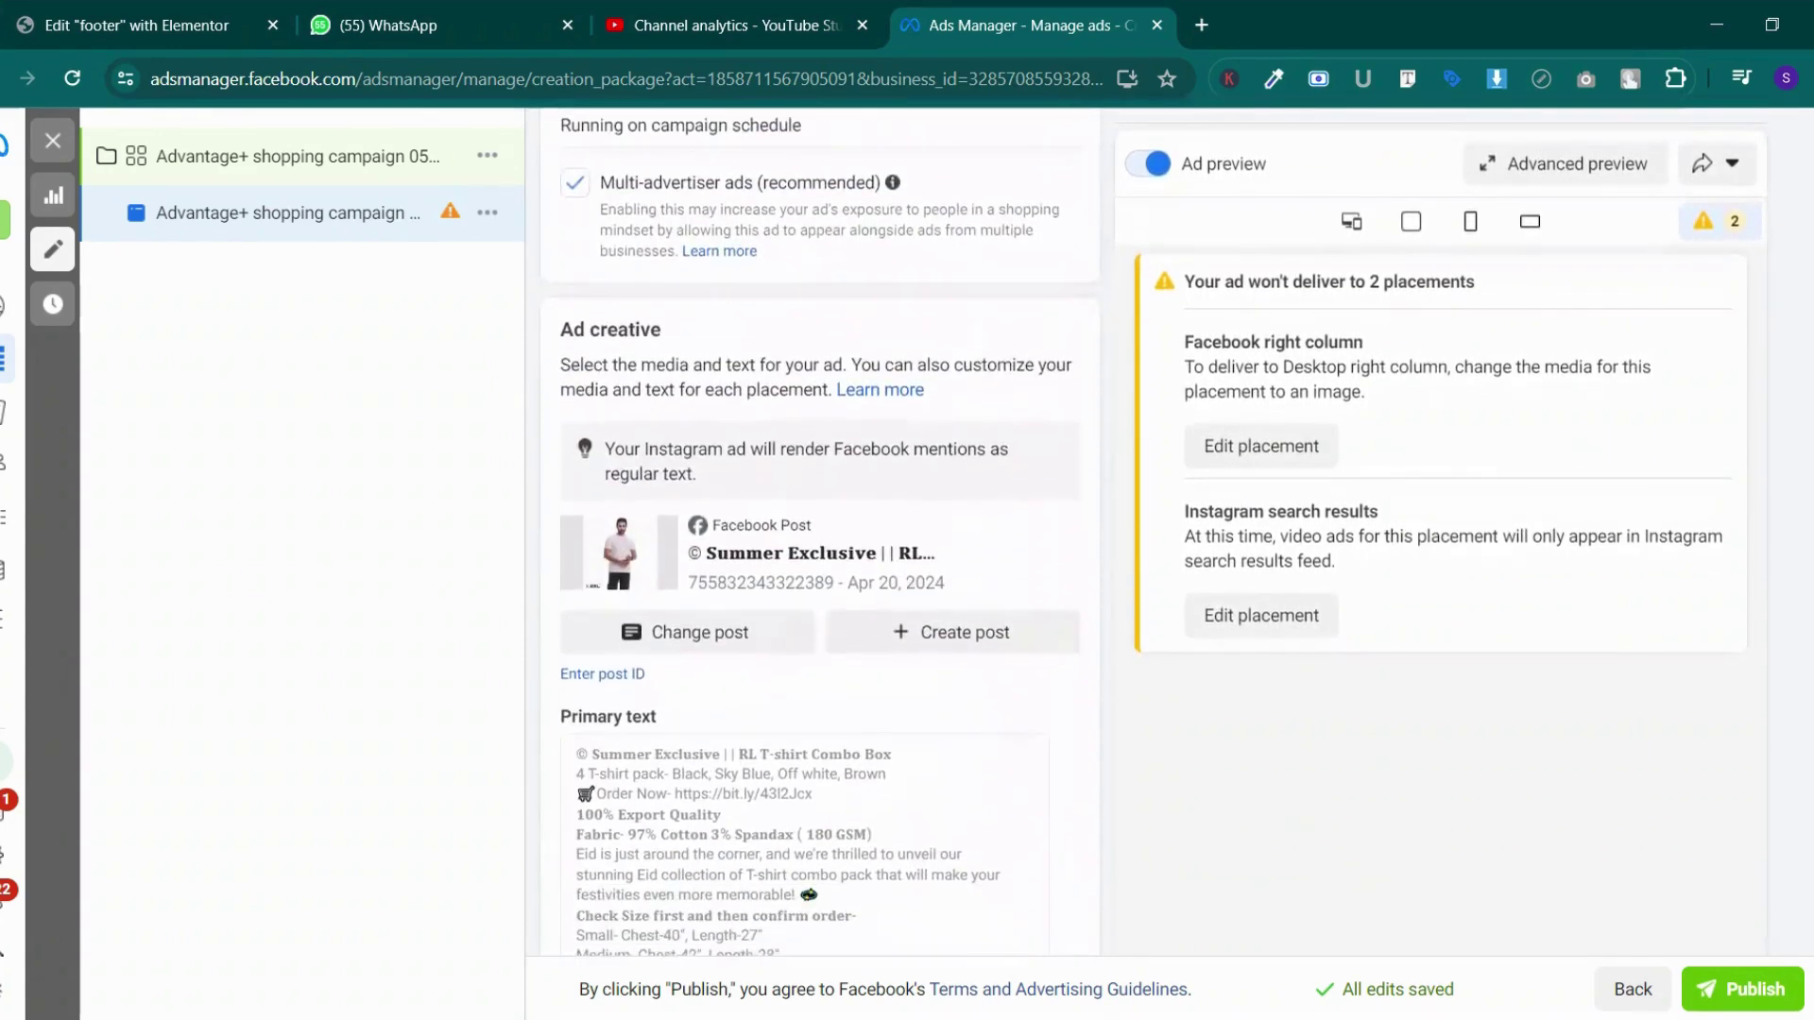
{"action": "scroll", "coordinate": [820, 529], "scroll_direction": "up", "scroll_amount": 10}
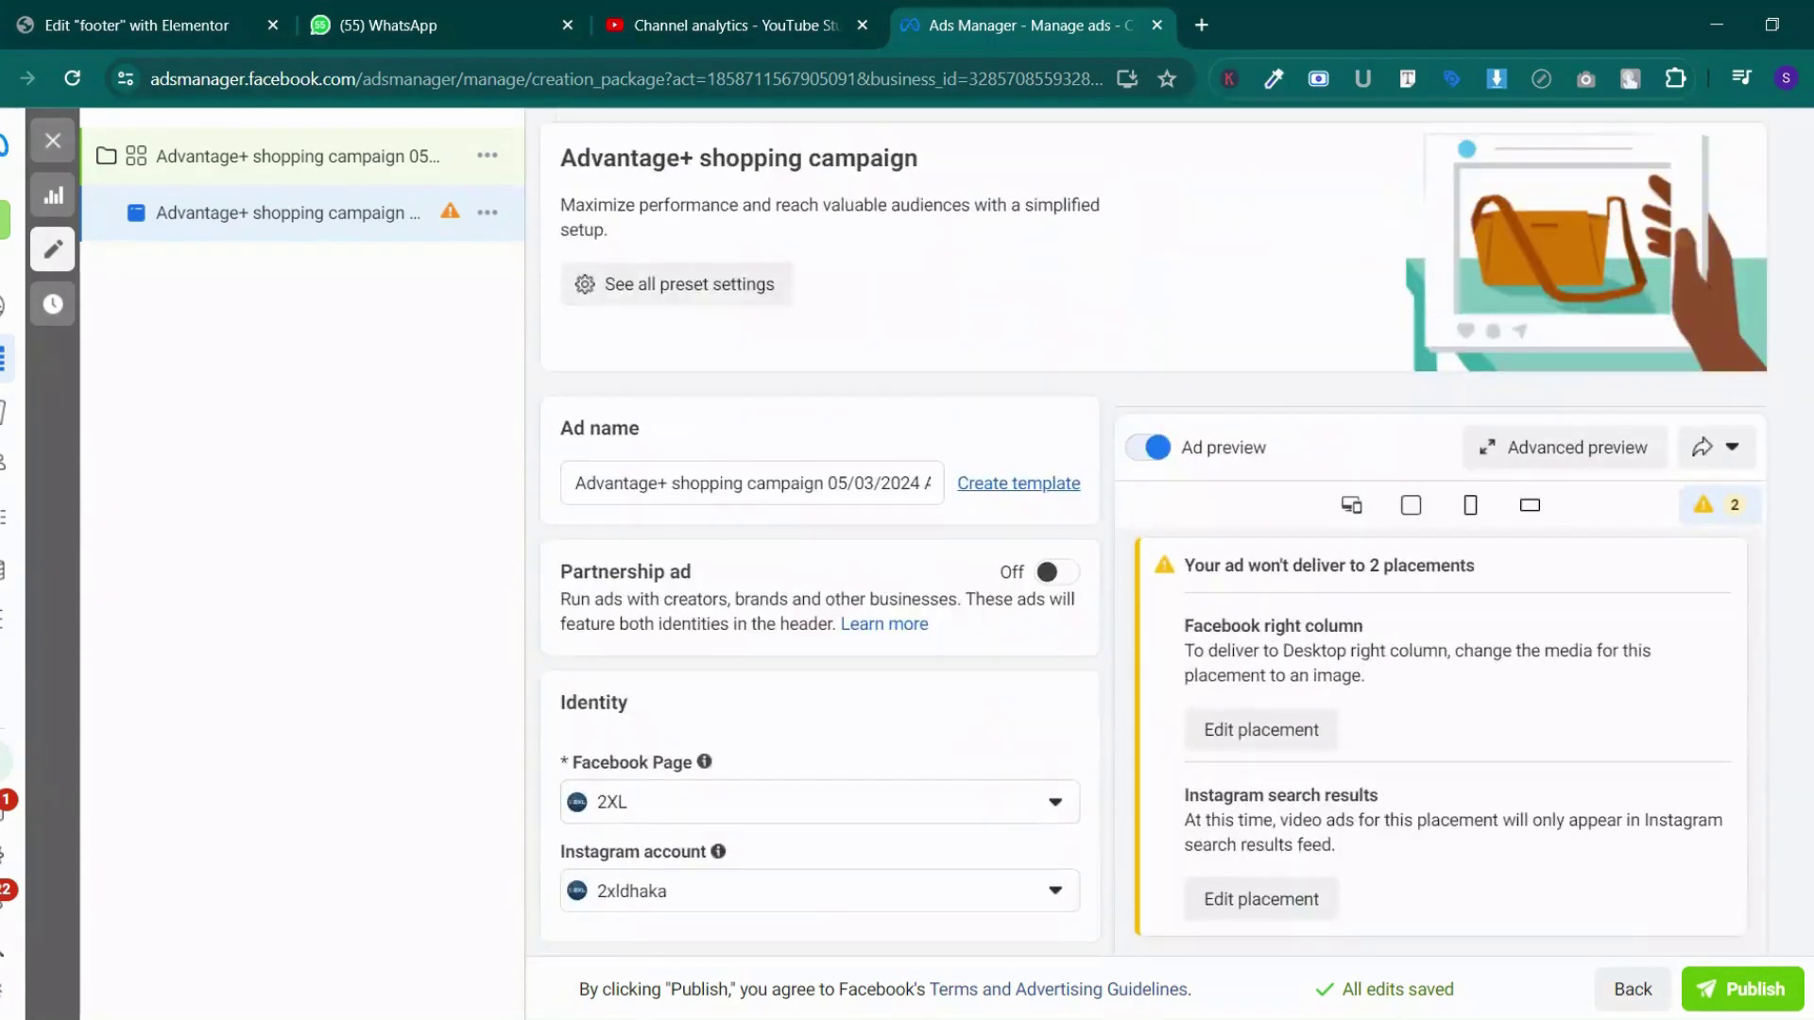
Step: Check the campaign's name and category settings, return to the ad for a last review and publish the campaign
{"action": "left_click", "coordinate": [355, 168]}
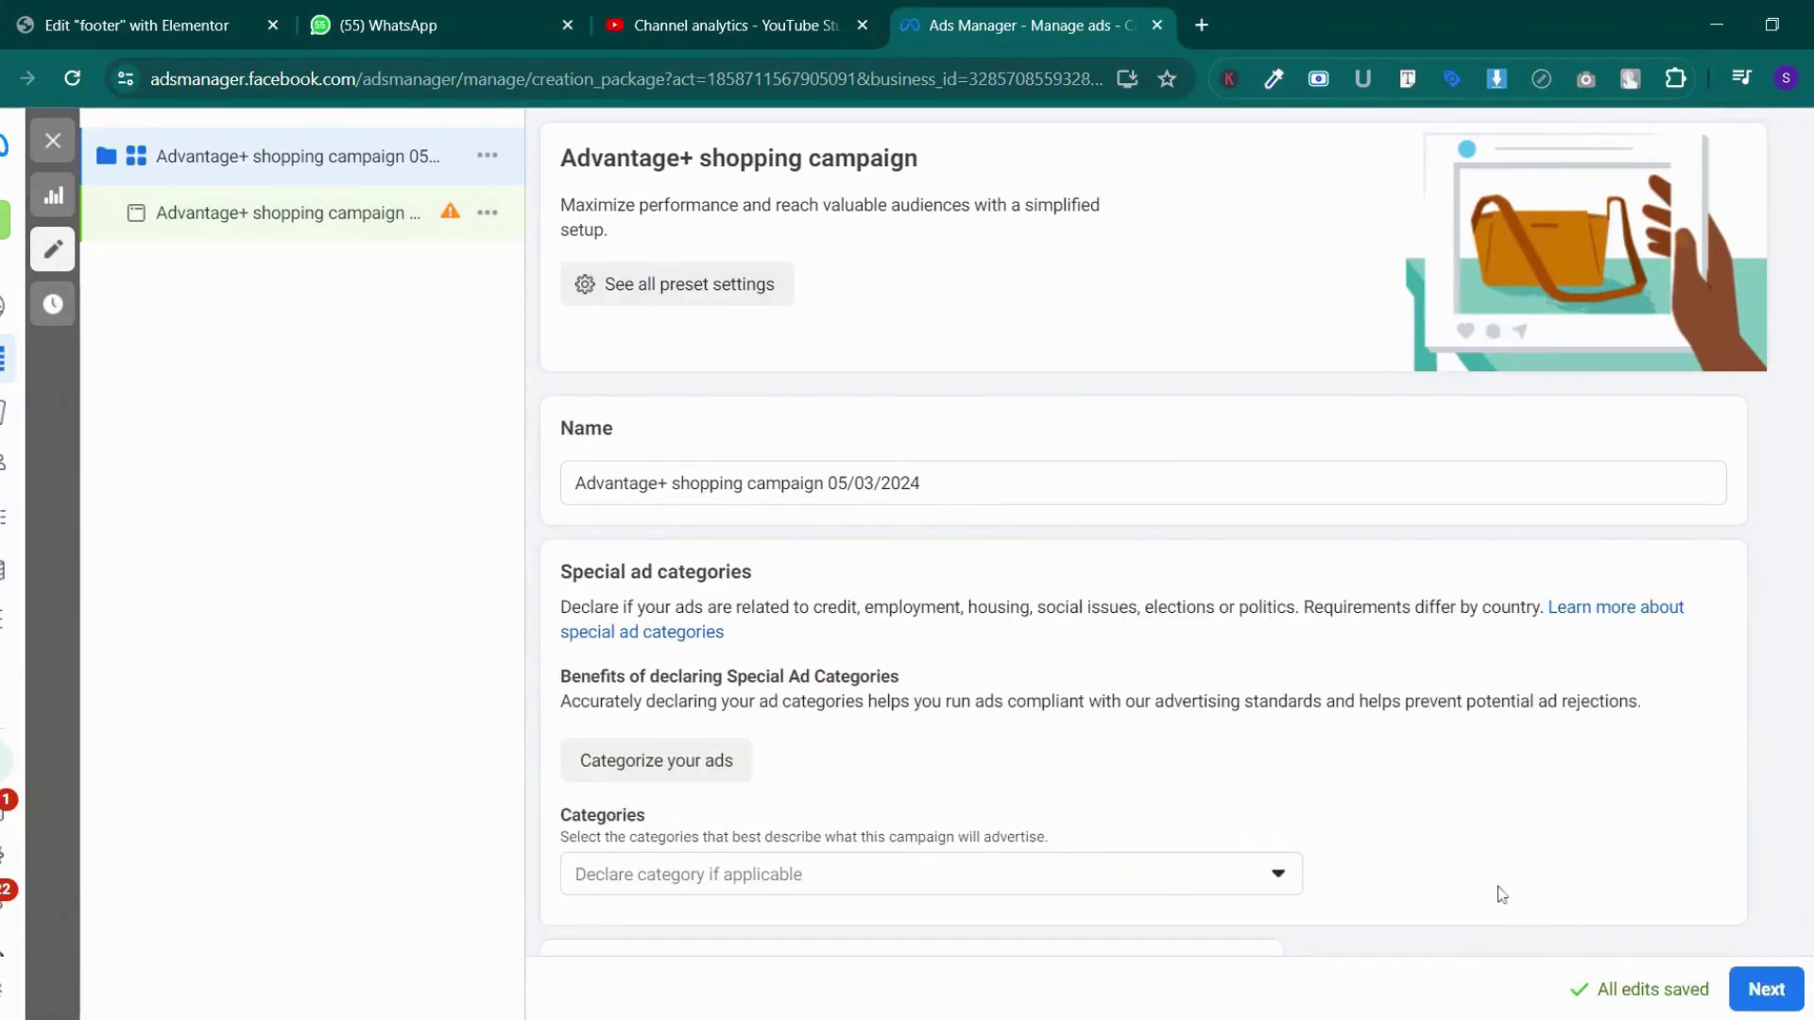
{"action": "left_click", "coordinate": [1763, 990]}
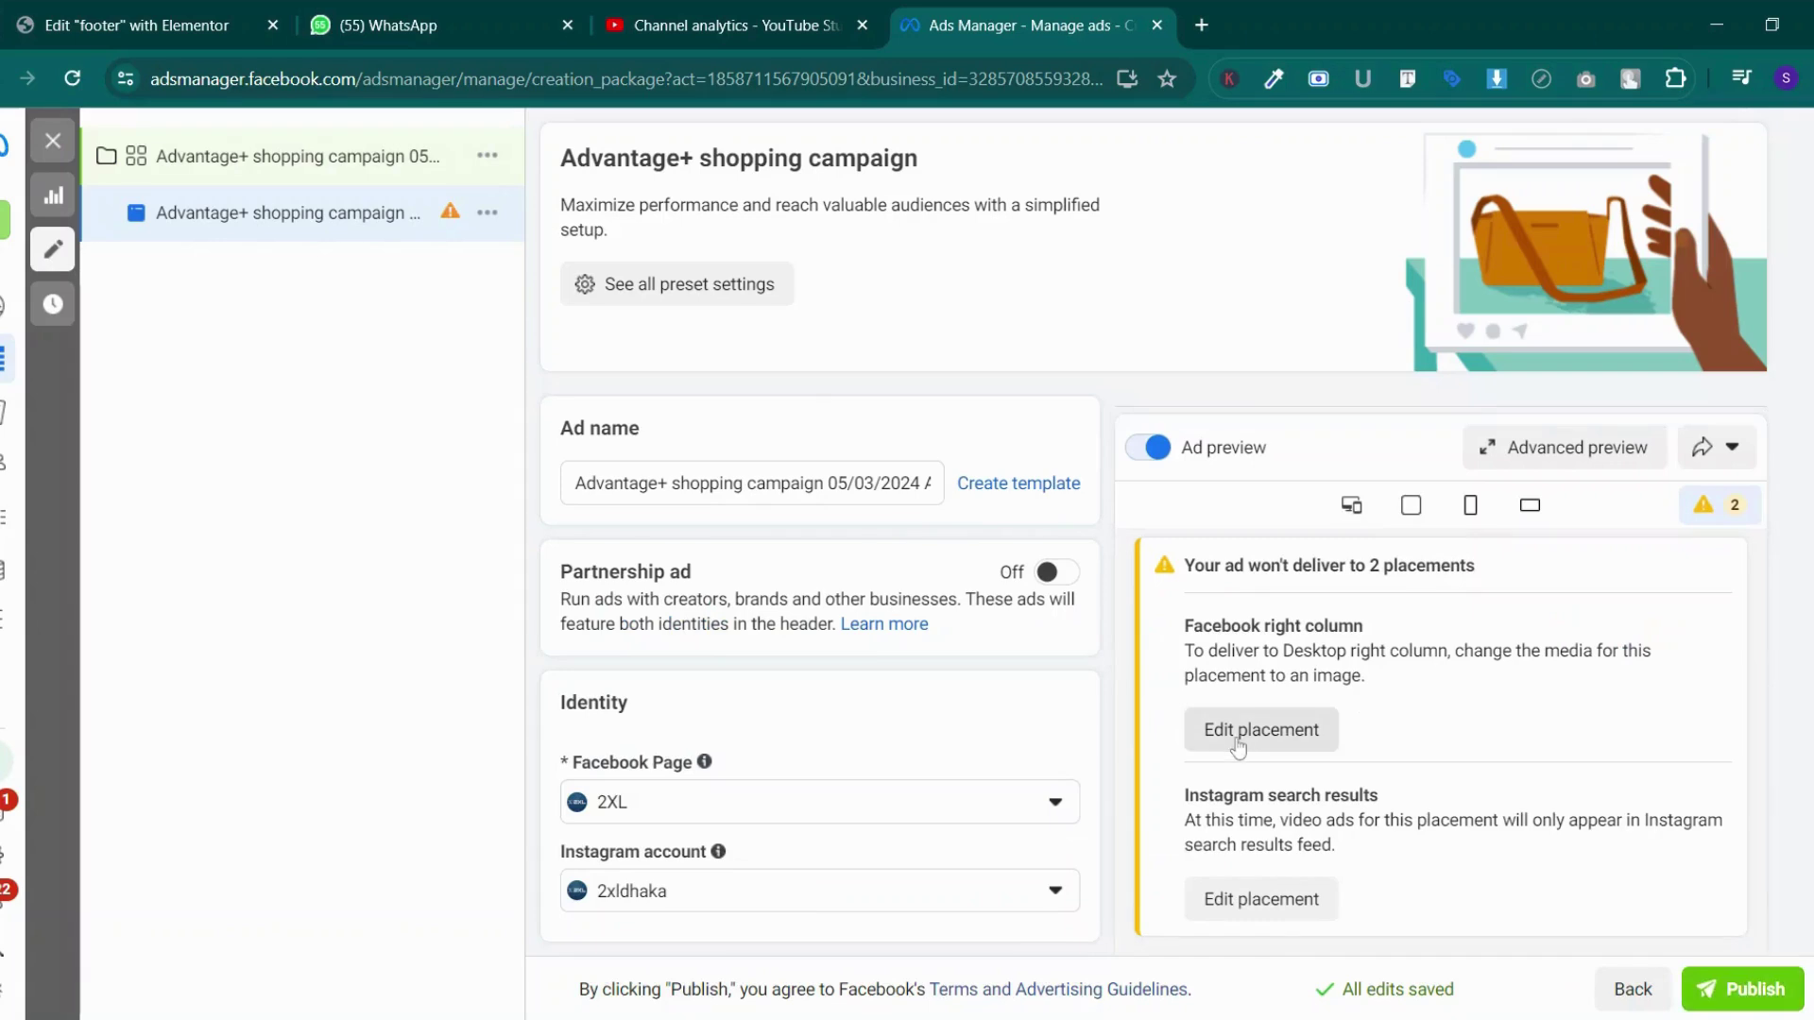
{"action": "scroll", "coordinate": [739, 570], "scroll_direction": "down", "scroll_amount": 3}
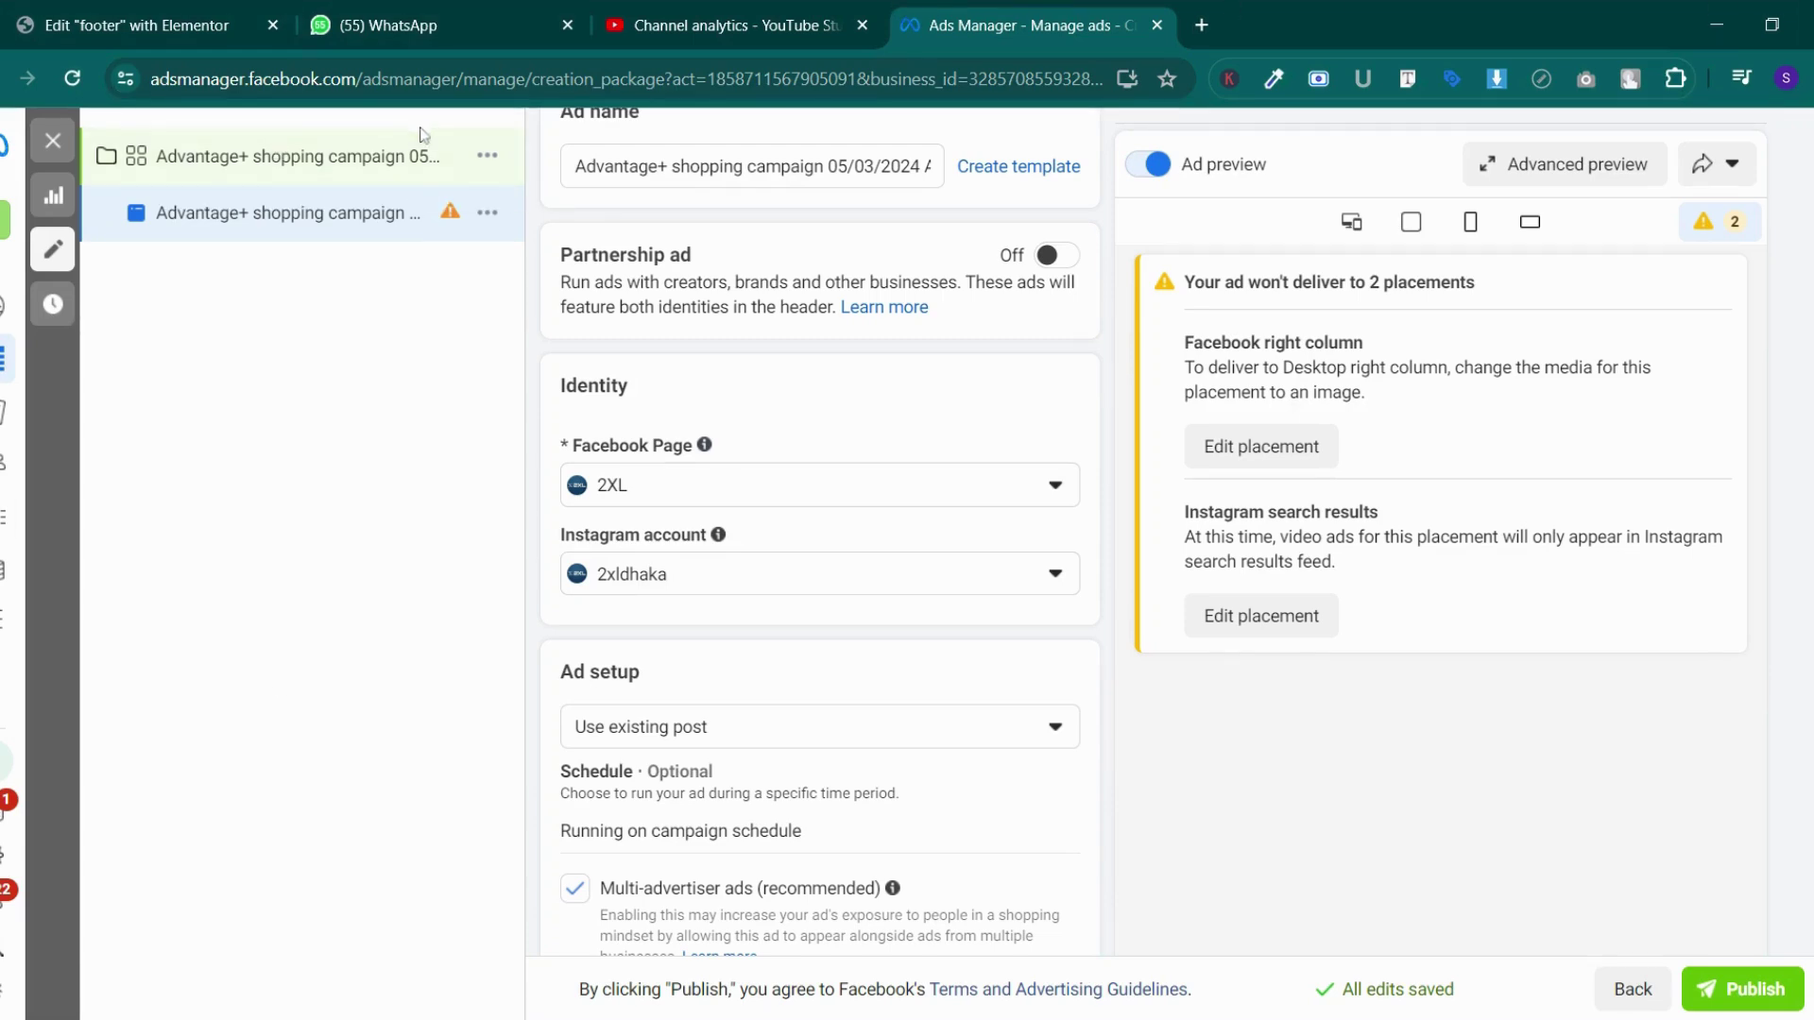
{"action": "scroll", "coordinate": [923, 652], "scroll_direction": "down", "scroll_amount": 15}
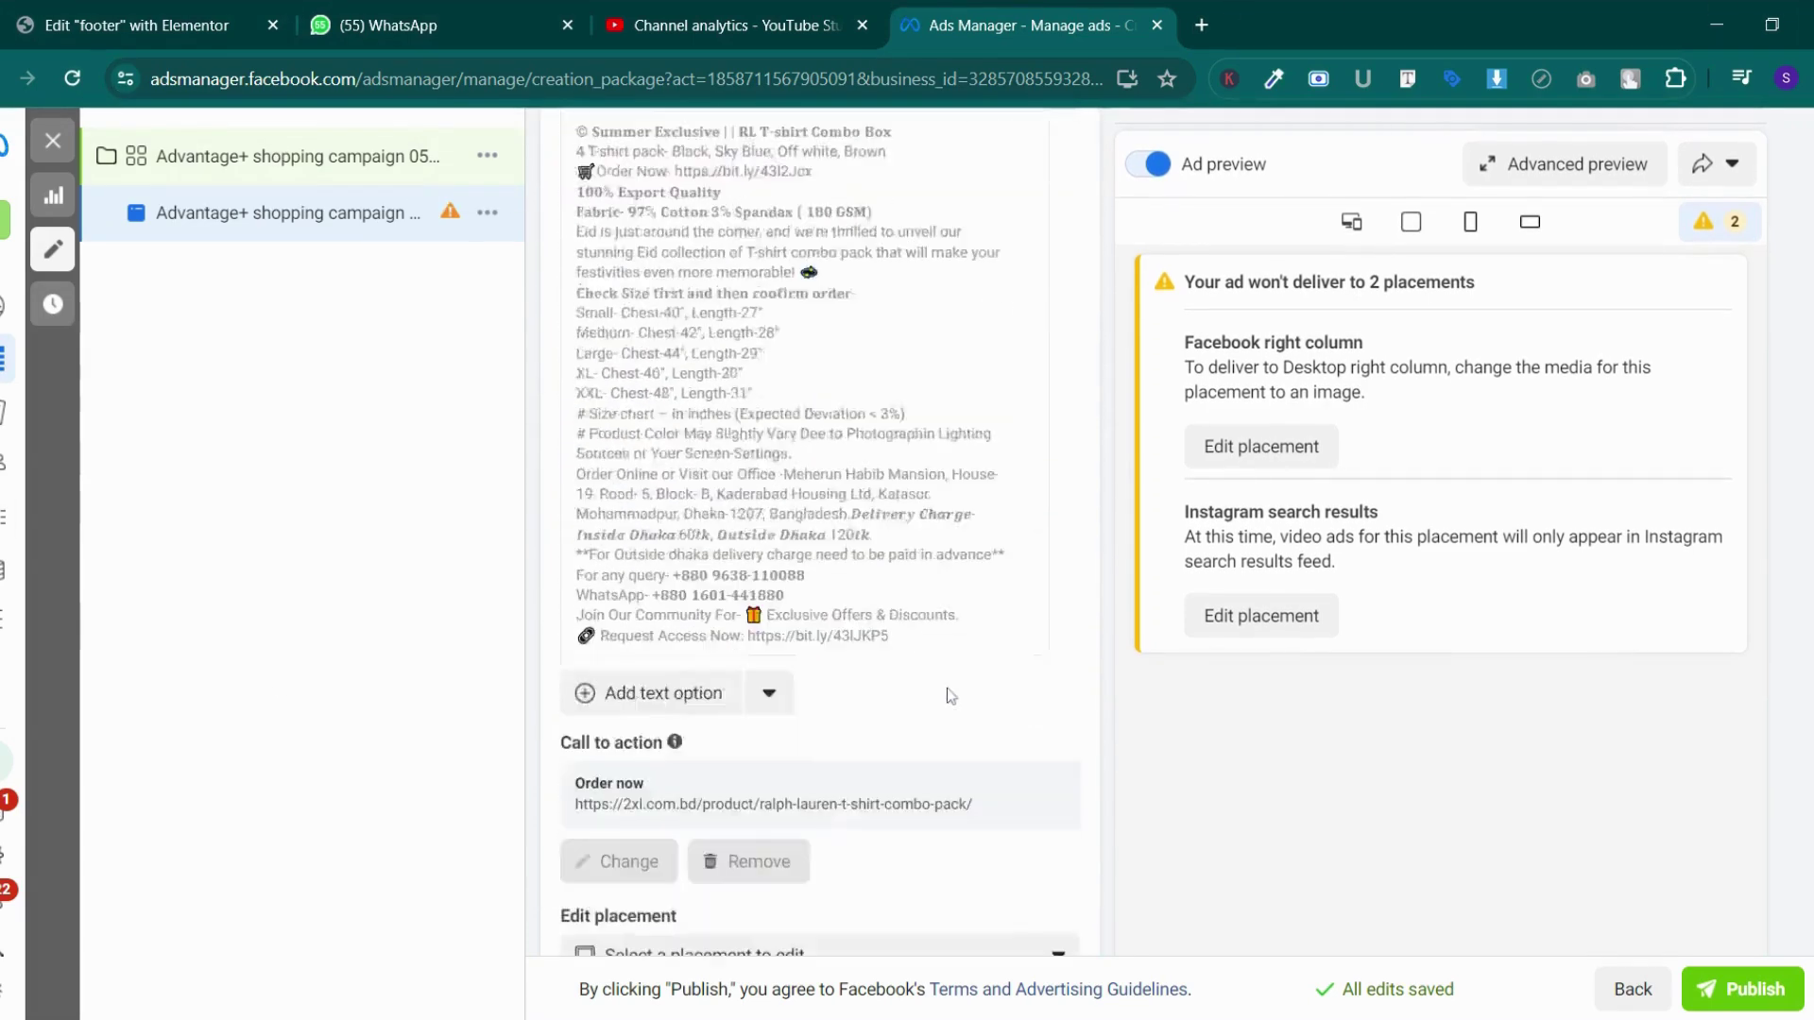
{"action": "scroll", "coordinate": [949, 695], "scroll_direction": "down", "scroll_amount": 3}
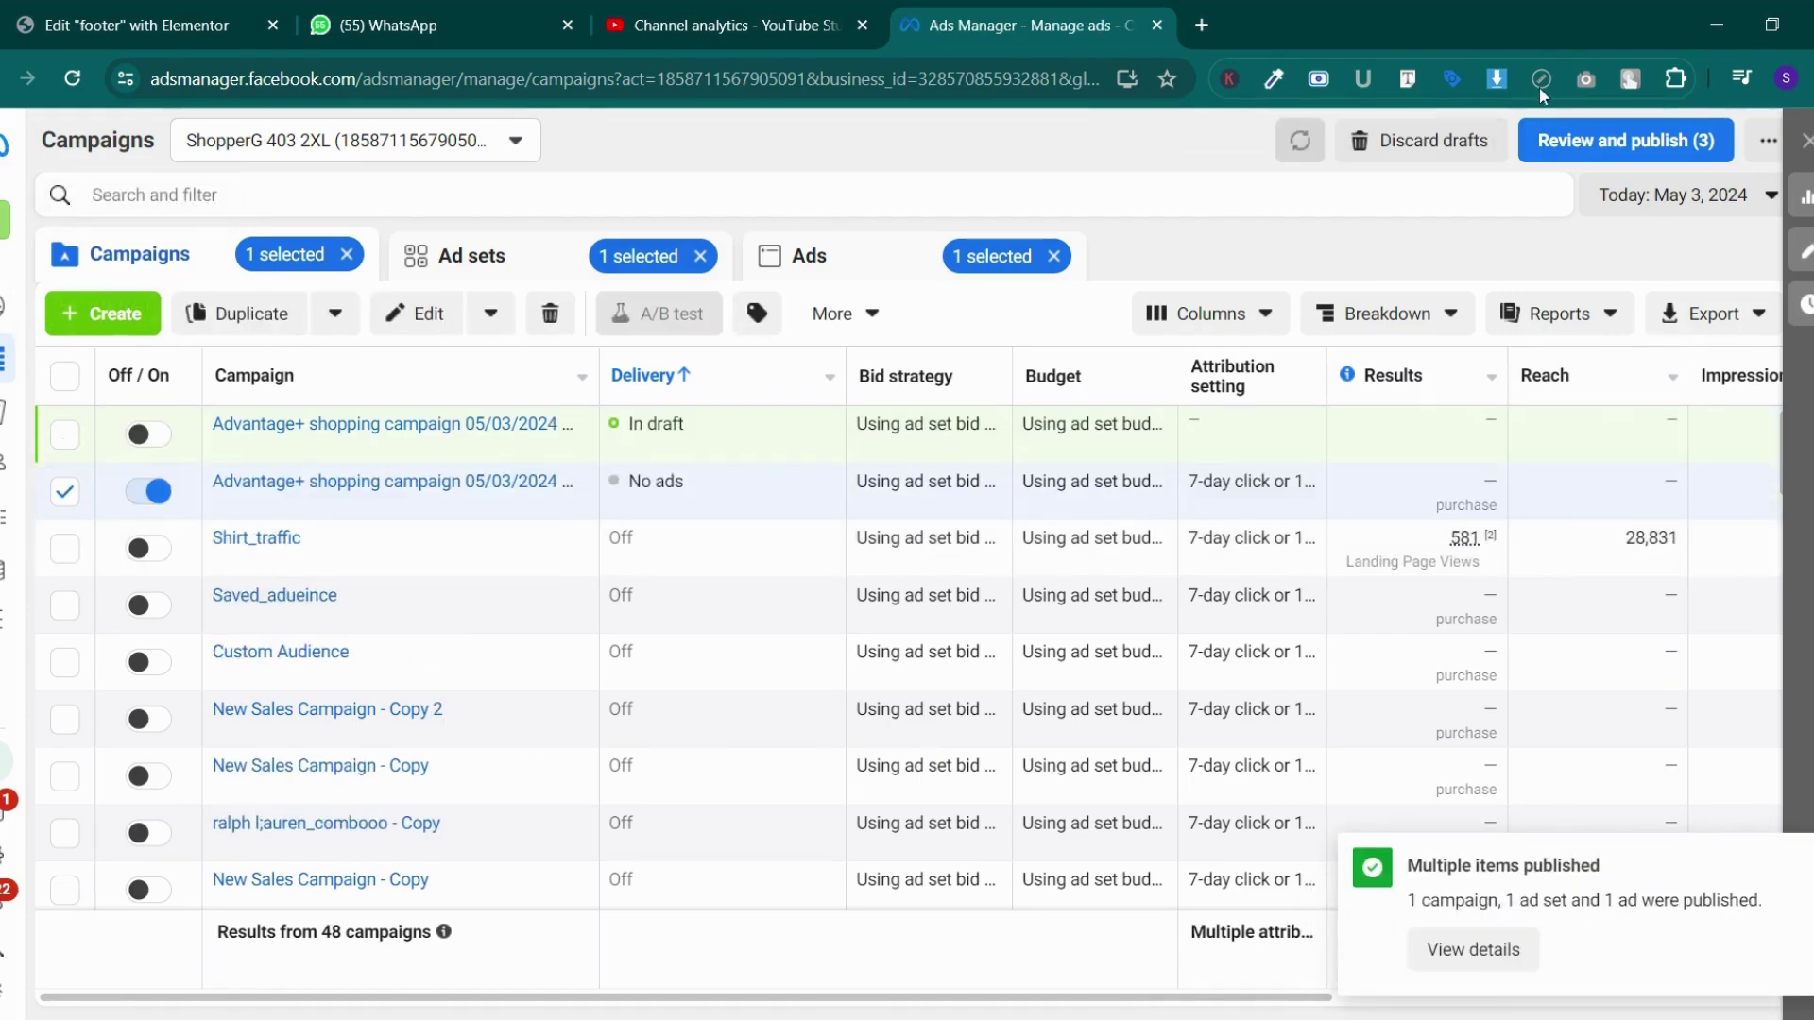
Step: Discard all remaining unpublished drafts in the ad account
{"action": "left_click", "coordinate": [1455, 142]}
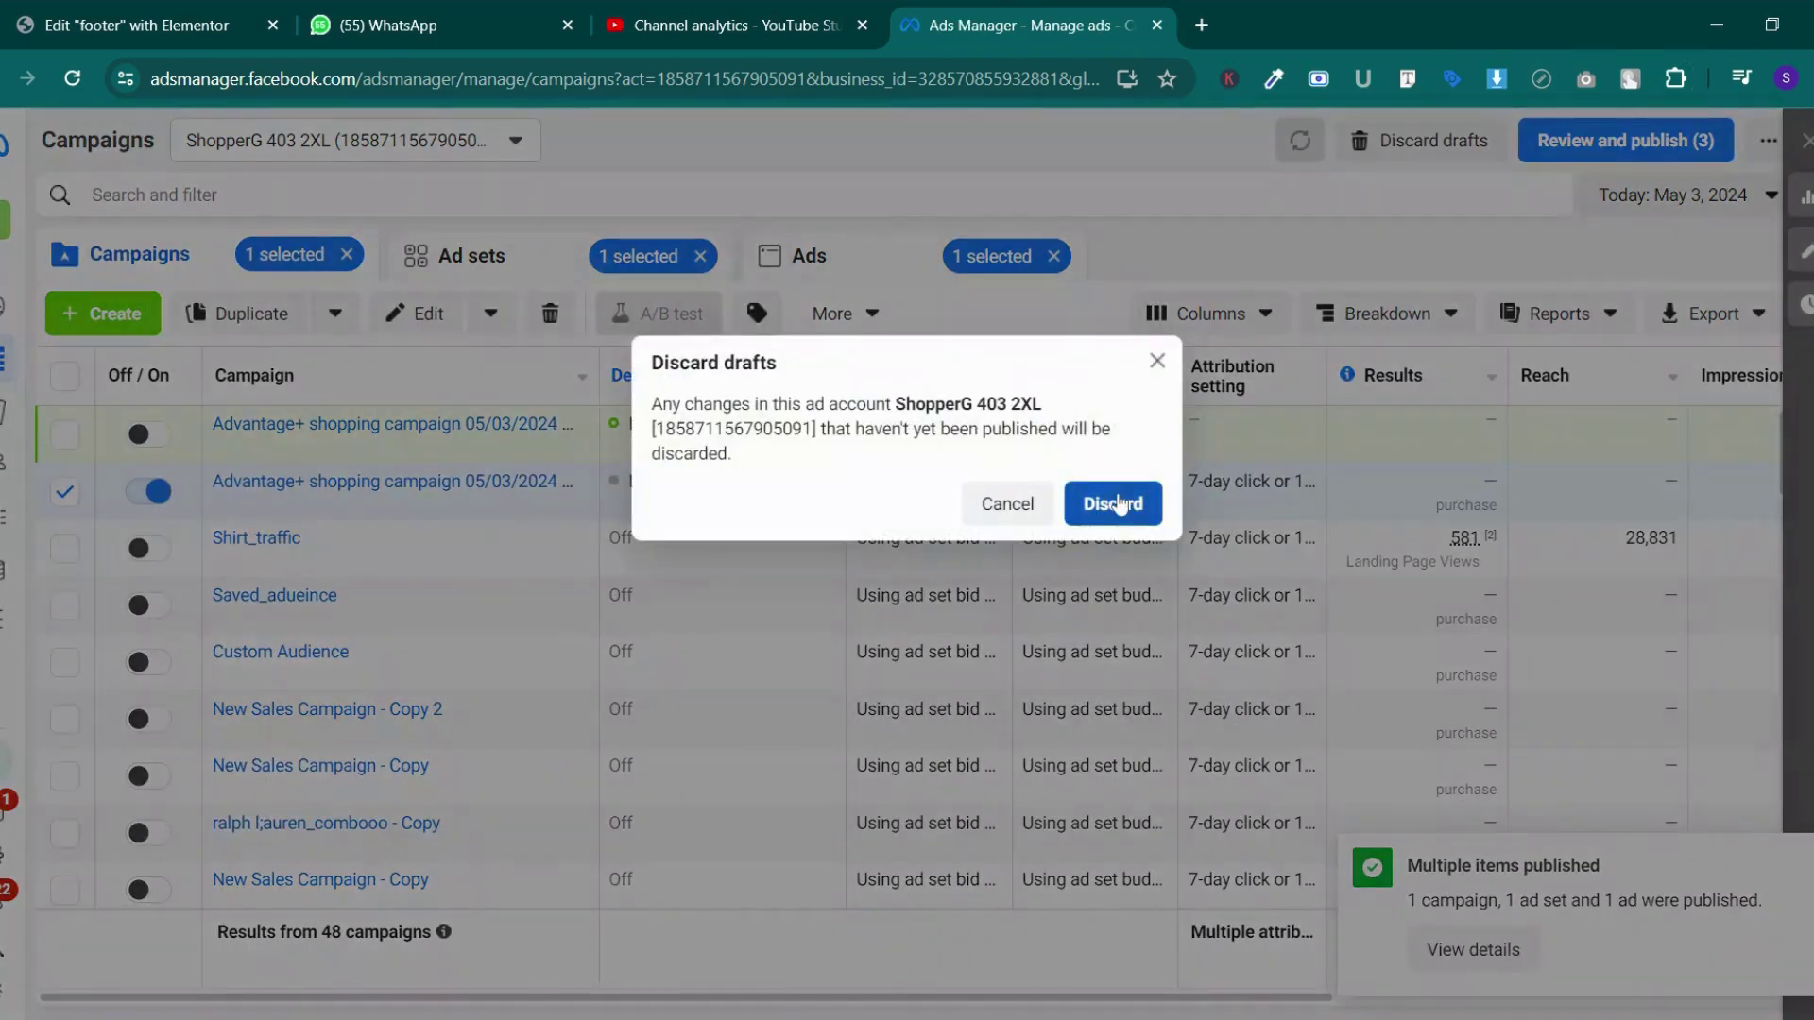
{"action": "left_click", "coordinate": [1113, 504]}
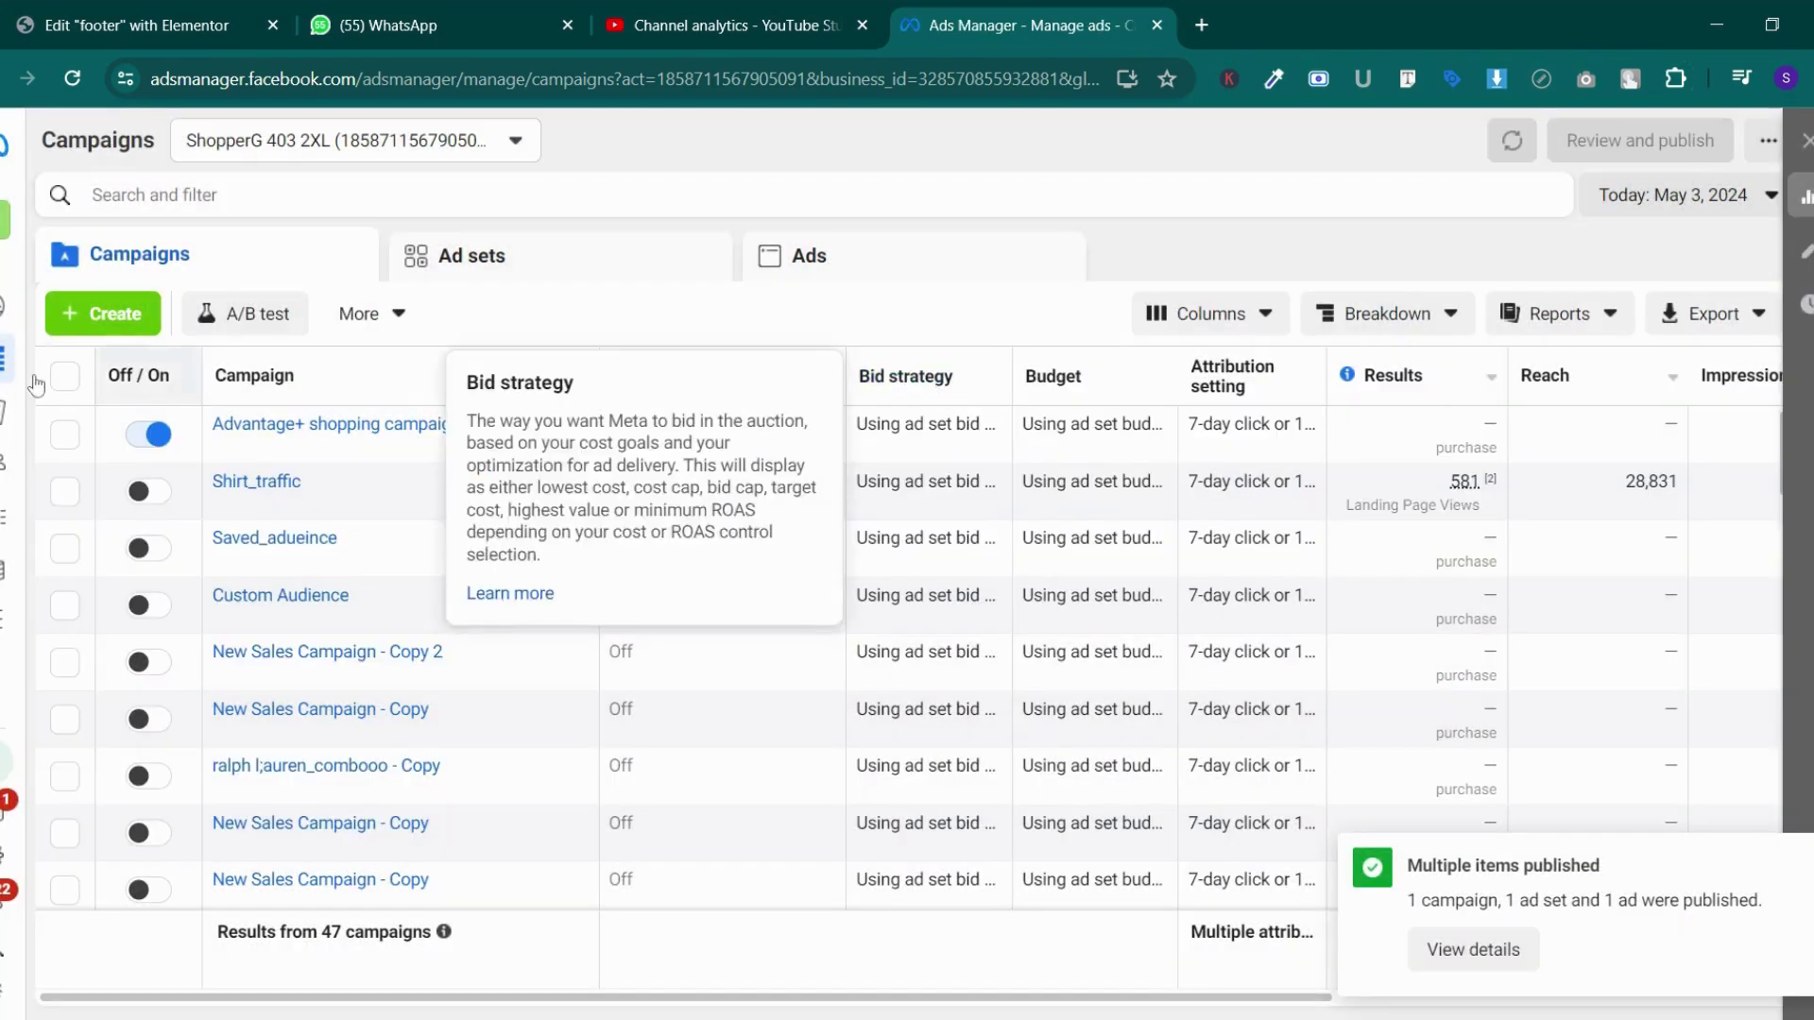